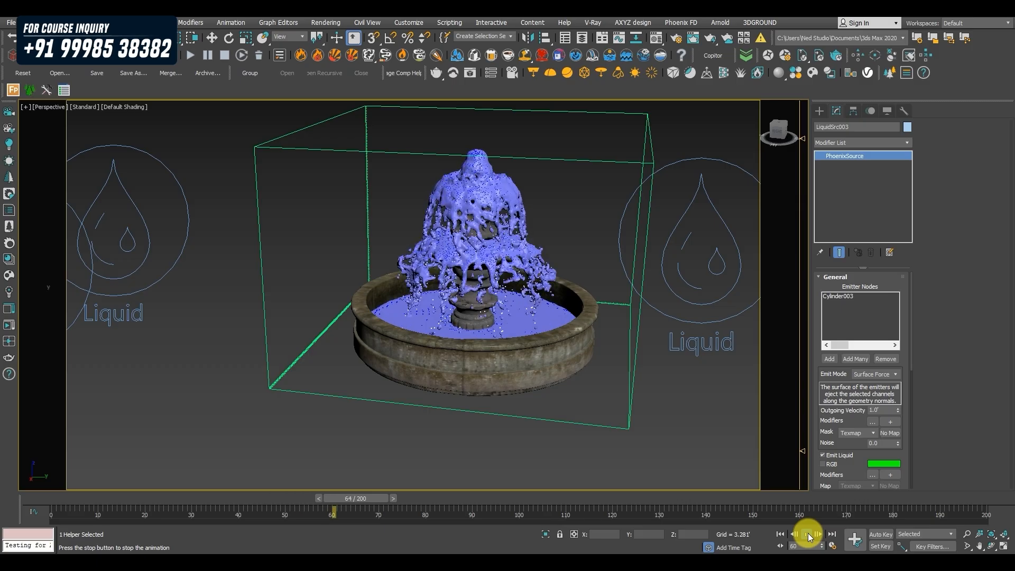
Stop the fountain animation playback and rewind the timeline to frame 0.
{"action": "left_click", "coordinate": [808, 534]}
{"action": "left_click_drag", "start_coordinate": [480, 496], "coordinate": [57, 480]}
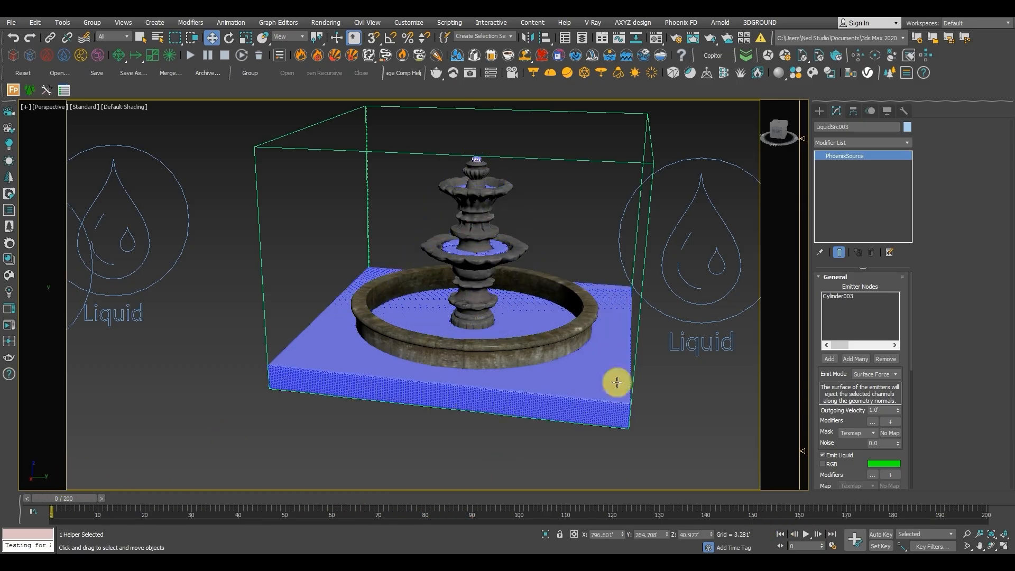
Check the liquid source emitting from Cylinder001 and set the Outgoing Velocity of the Cylinder002 and Cylinder003 sources to 0.5'.
{"action": "scroll", "coordinate": [608, 375], "scroll_direction": "down", "scroll_amount": 6}
{"action": "middle_click_drag", "start_coordinate": [594, 362], "coordinate": [572, 355]}
{"action": "middle_click_drag", "start_coordinate": [522, 265], "coordinate": [525, 246]}
{"action": "scroll", "coordinate": [461, 234], "scroll_direction": "up", "scroll_amount": 4}
{"action": "middle_click_drag", "start_coordinate": [461, 235], "coordinate": [452, 215]}
{"action": "scroll", "coordinate": [462, 220], "scroll_direction": "down", "scroll_amount": 4}
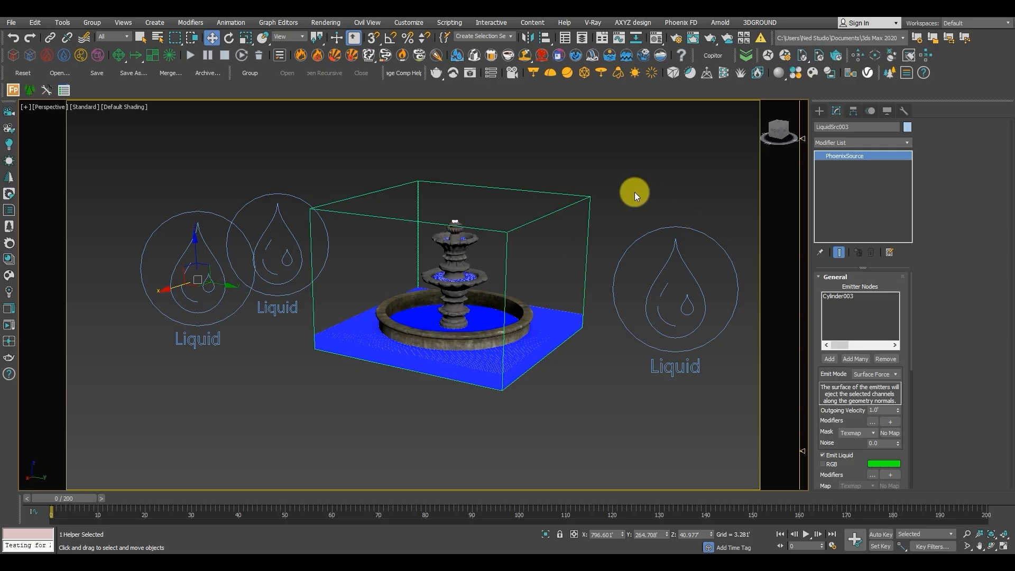
{"action": "left_click_drag", "start_coordinate": [673, 267], "coordinate": [673, 268]}
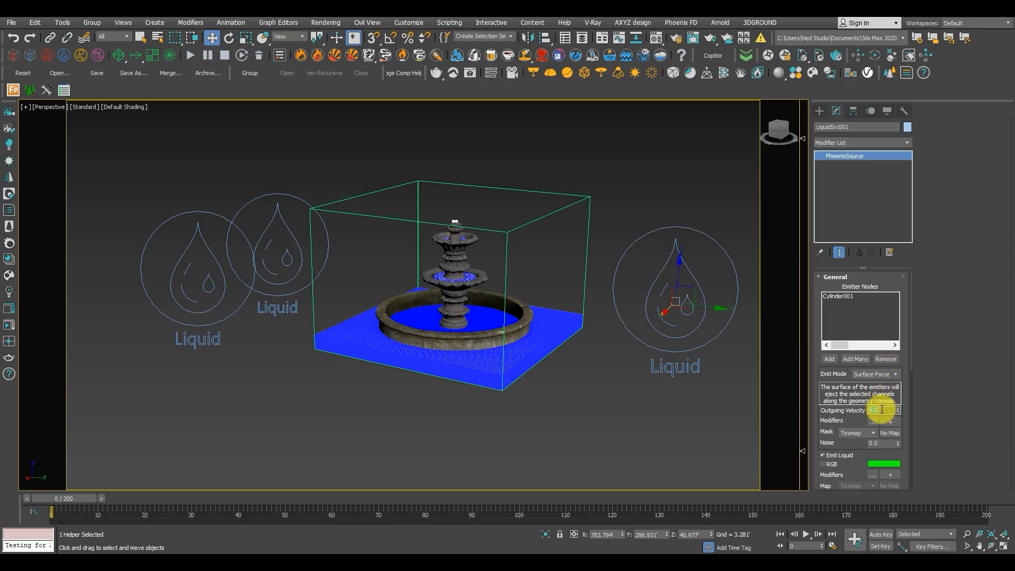
{"action": "middle_click_drag", "start_coordinate": [659, 355], "coordinate": [682, 353]}
{"action": "middle_click_drag", "start_coordinate": [572, 327], "coordinate": [569, 327]}
{"action": "left_click_drag", "start_coordinate": [310, 202], "coordinate": [314, 204]}
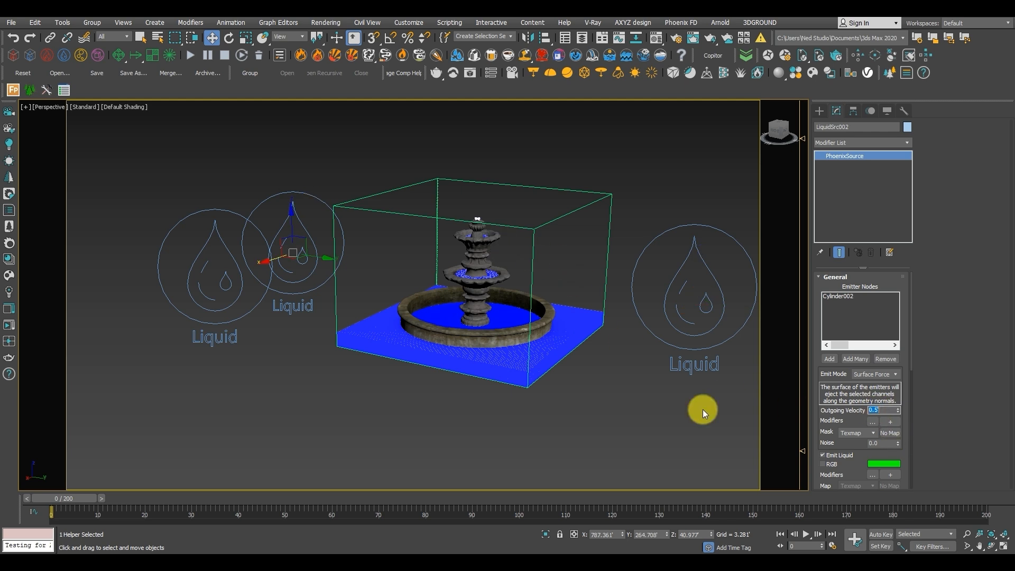
{"action": "left_click_drag", "start_coordinate": [246, 289], "coordinate": [248, 289]}
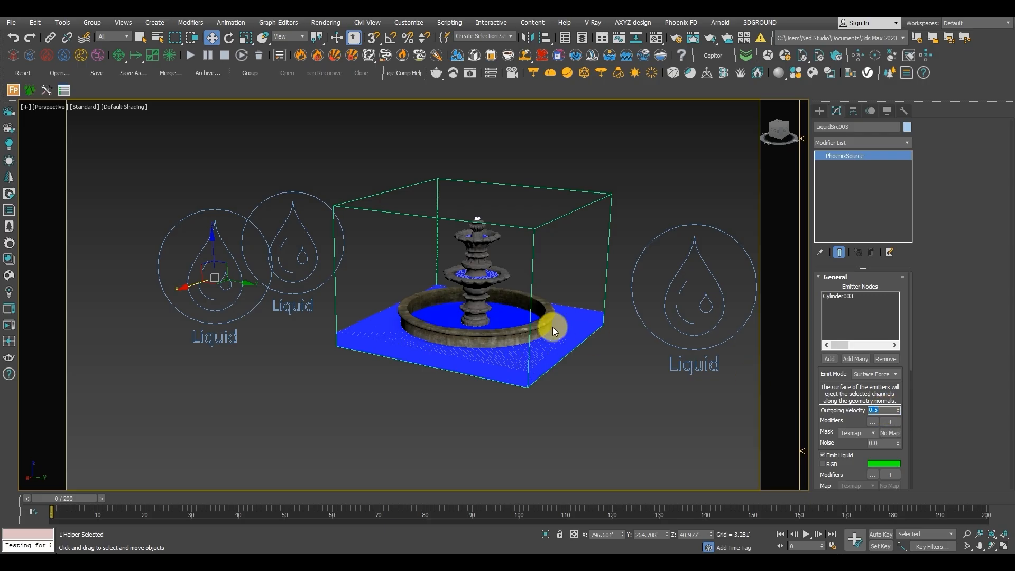
Delete the cached liquid simulation and start simulating again from frame 0.
{"action": "scroll", "coordinate": [471, 271], "scroll_direction": "up", "scroll_amount": 4}
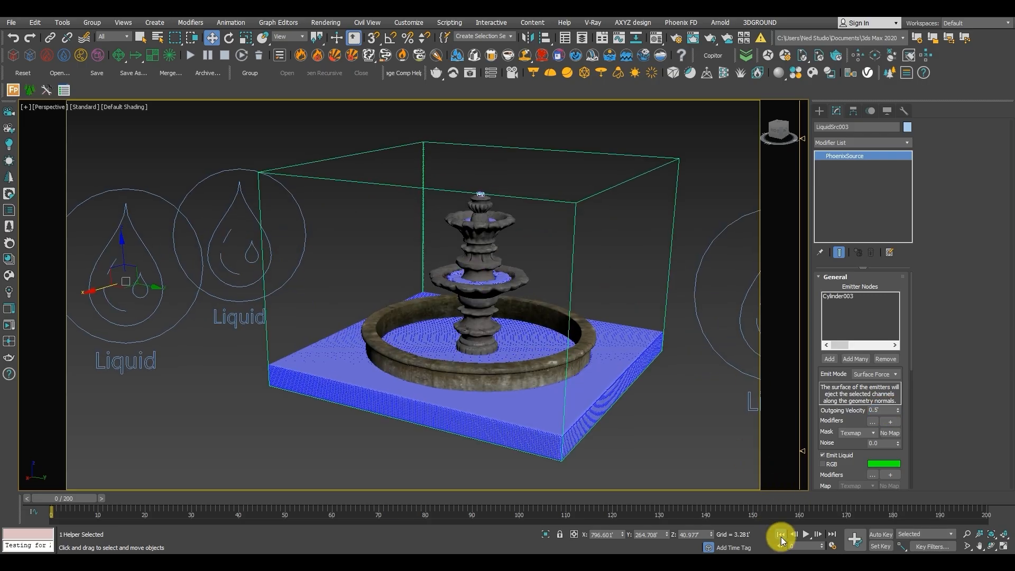
{"action": "left_click_drag", "start_coordinate": [78, 497], "coordinate": [1, 500]}
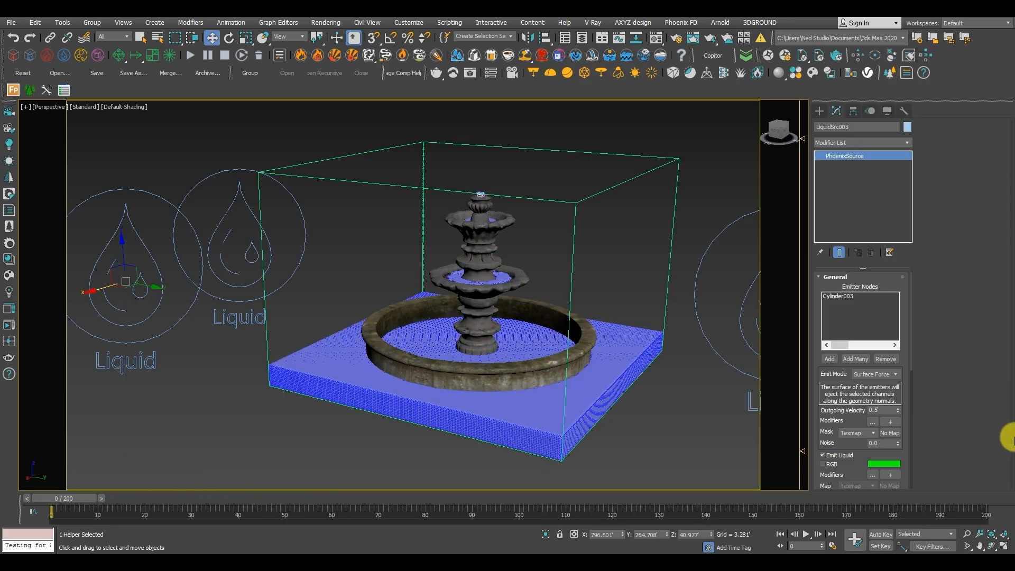
{"action": "left_click", "coordinate": [252, 57]}
{"action": "left_click", "coordinate": [608, 318]}
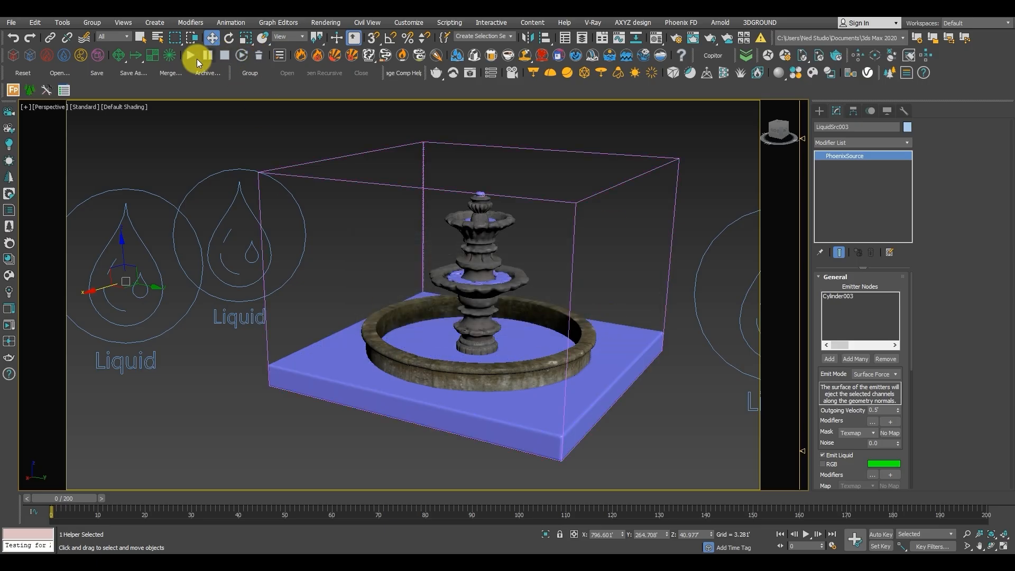
{"action": "left_click", "coordinate": [197, 58]}
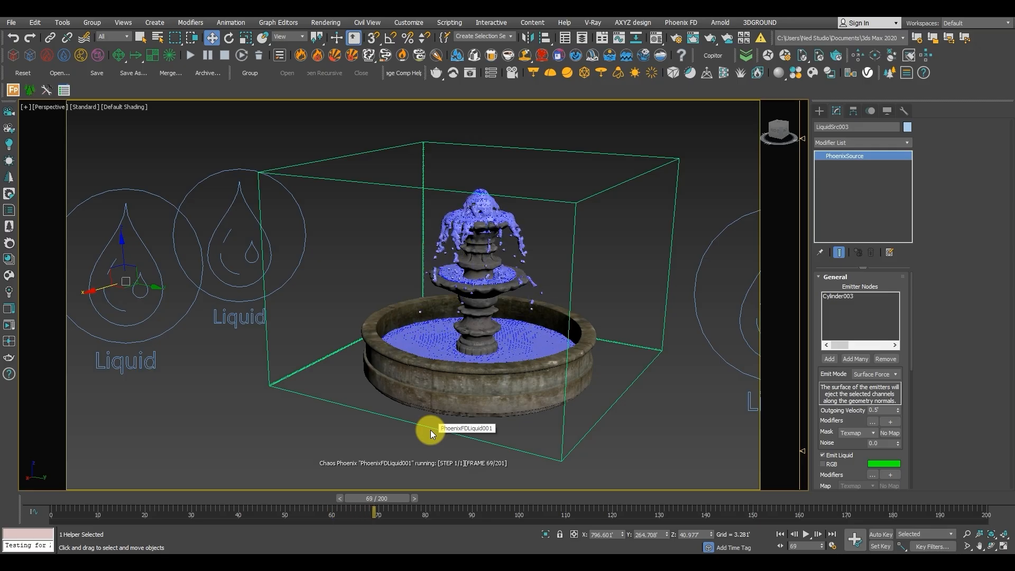
Examine the running simulation up close and from a distance, checking how the water falls over the fountain tiers into the basin.
{"action": "scroll", "coordinate": [505, 278], "scroll_direction": "up", "scroll_amount": 2}
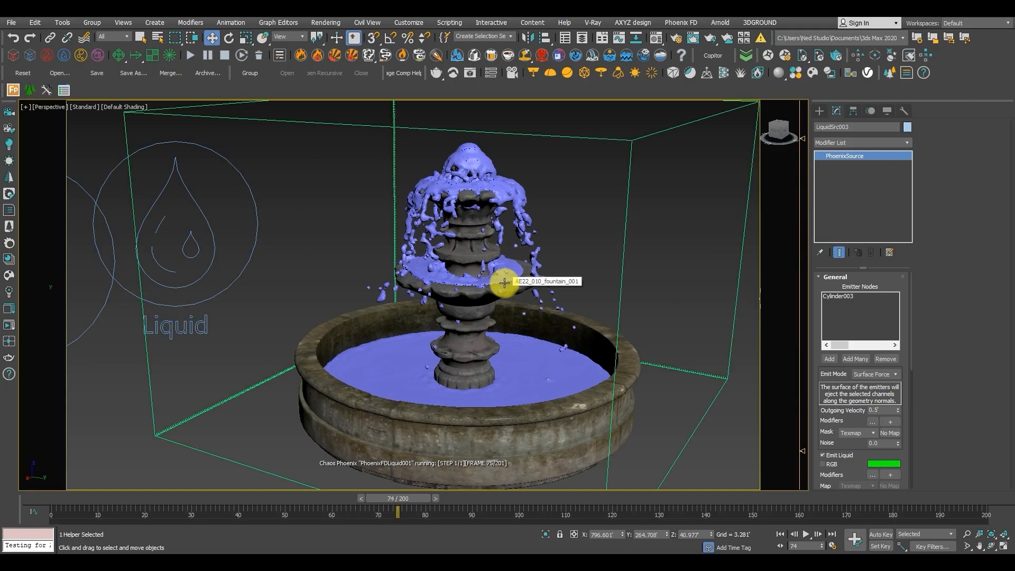
{"action": "scroll", "coordinate": [505, 284], "scroll_direction": "up", "scroll_amount": 3}
{"action": "scroll", "coordinate": [505, 283], "scroll_direction": "down", "scroll_amount": 3}
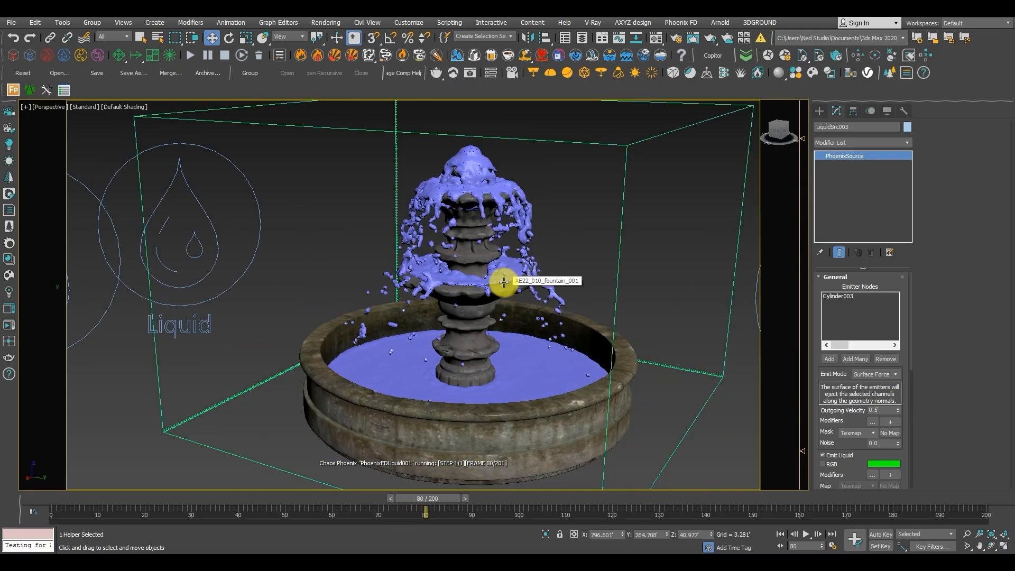
{"action": "scroll", "coordinate": [503, 282], "scroll_direction": "down", "scroll_amount": 3}
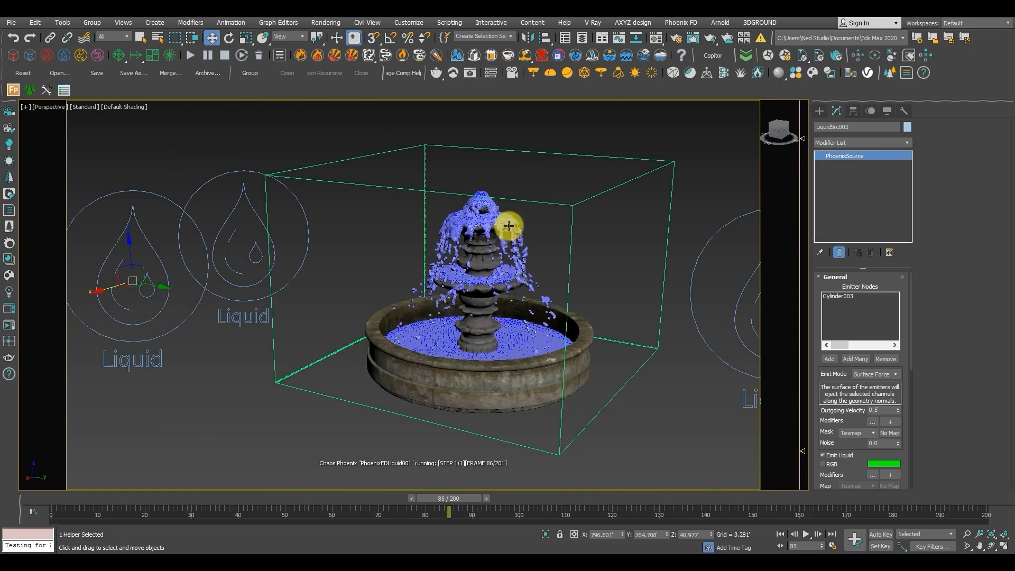
{"action": "scroll", "coordinate": [506, 231], "scroll_direction": "up", "scroll_amount": 3}
{"action": "scroll", "coordinate": [513, 310], "scroll_direction": "down", "scroll_amount": 3}
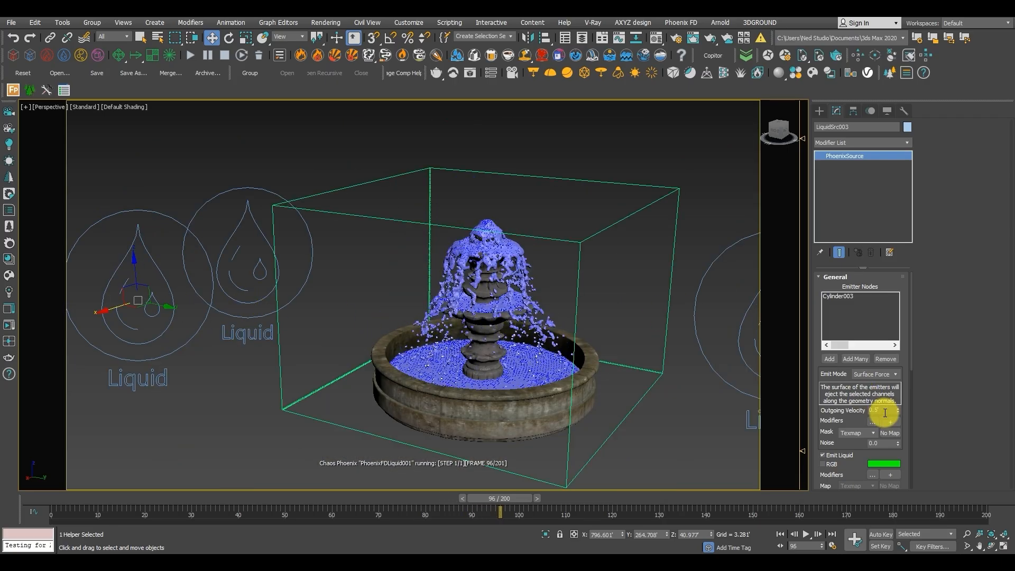
{"action": "scroll", "coordinate": [479, 309], "scroll_direction": "up", "scroll_amount": 3}
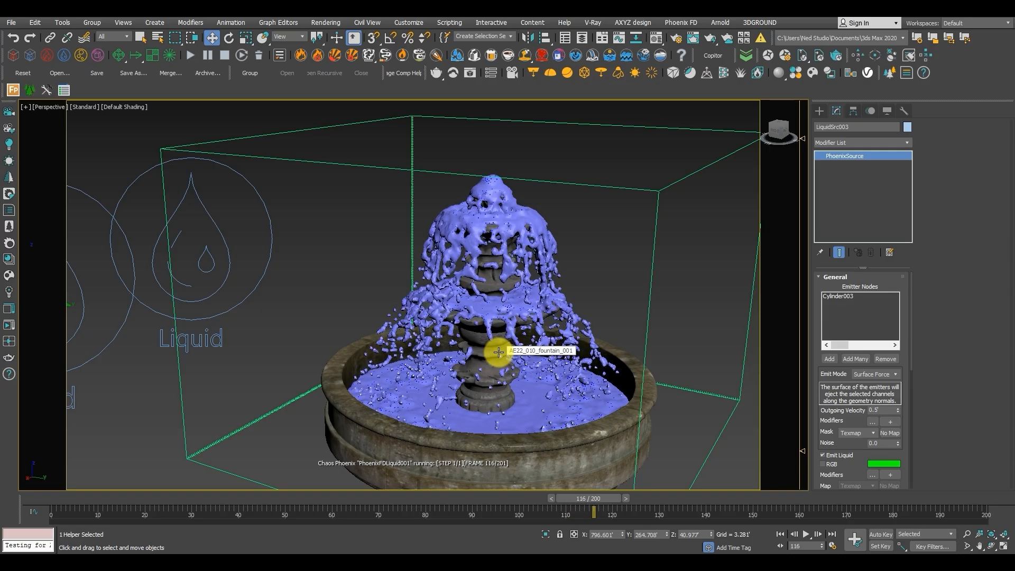
{"action": "scroll", "coordinate": [464, 302], "scroll_direction": "down", "scroll_amount": 3}
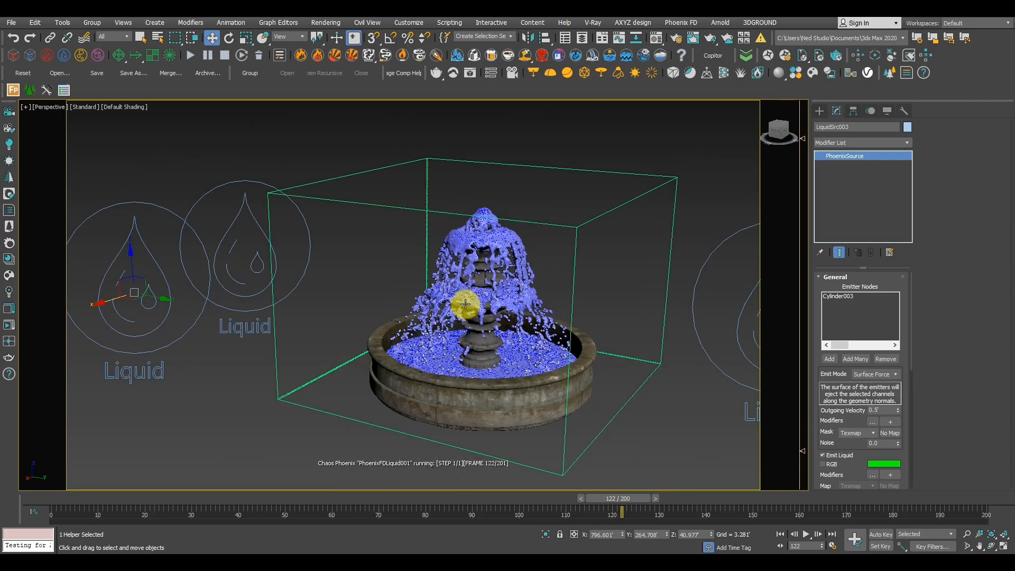
{"action": "scroll", "coordinate": [490, 301], "scroll_direction": "up", "scroll_amount": 5}
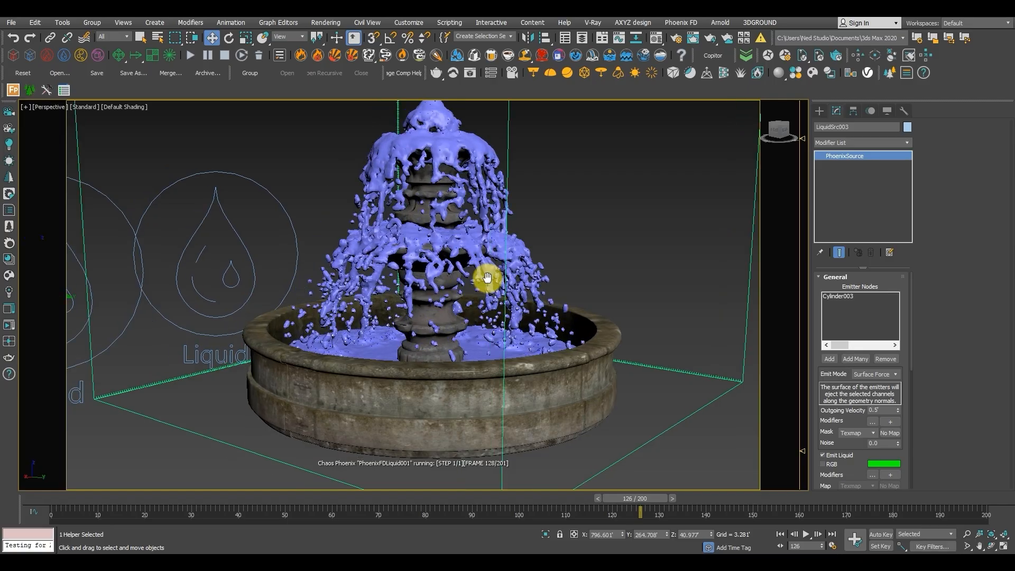
{"action": "scroll", "coordinate": [499, 232], "scroll_direction": "down", "scroll_amount": 5}
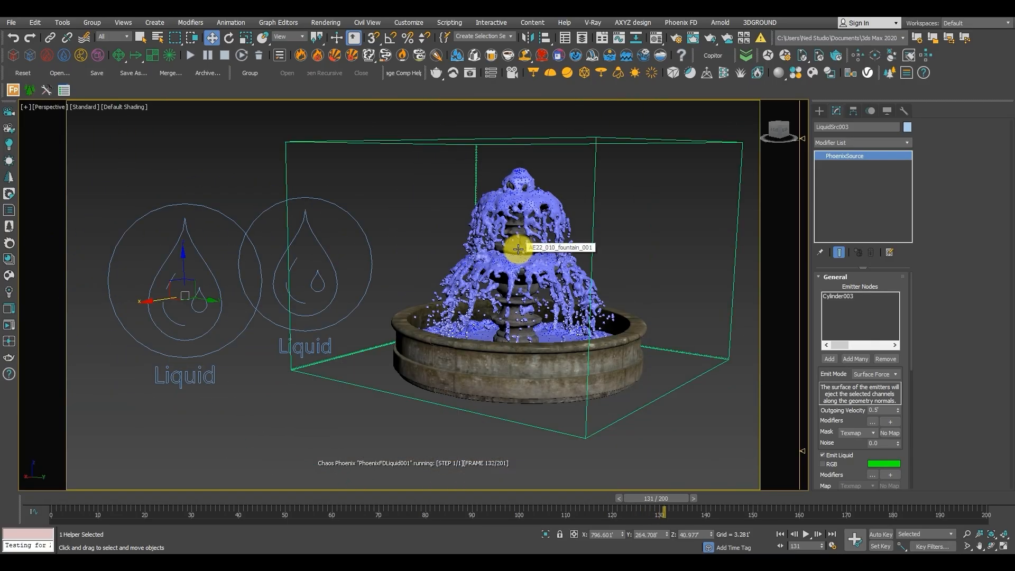
Select the liquid simulator and create a perspective preview animation with the Standard preset and camera/view name and frame number overlays.
{"action": "left_click", "coordinate": [443, 147]}
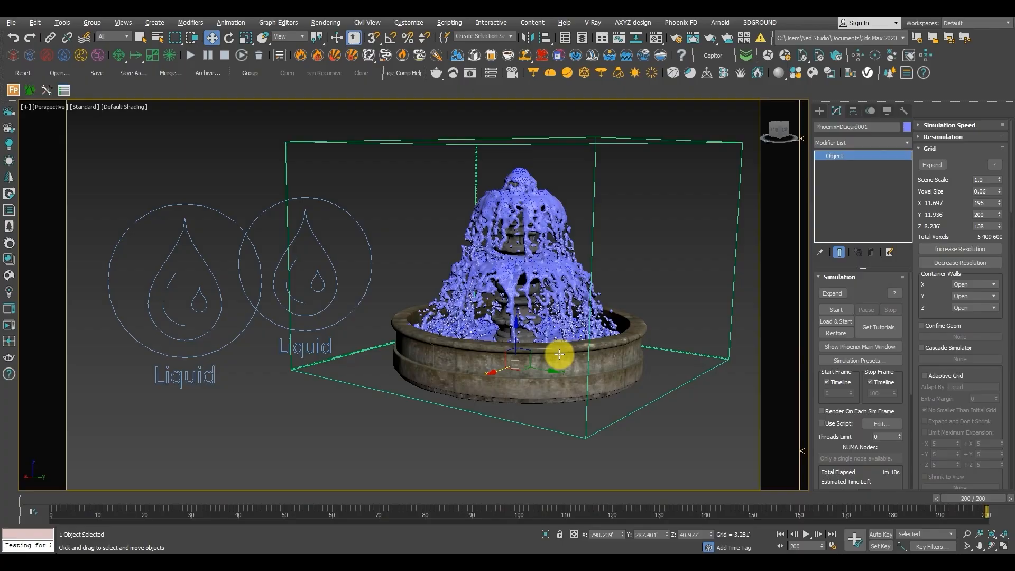
{"action": "middle_click_drag", "start_coordinate": [555, 417], "coordinate": [529, 364], "text": "alt"}
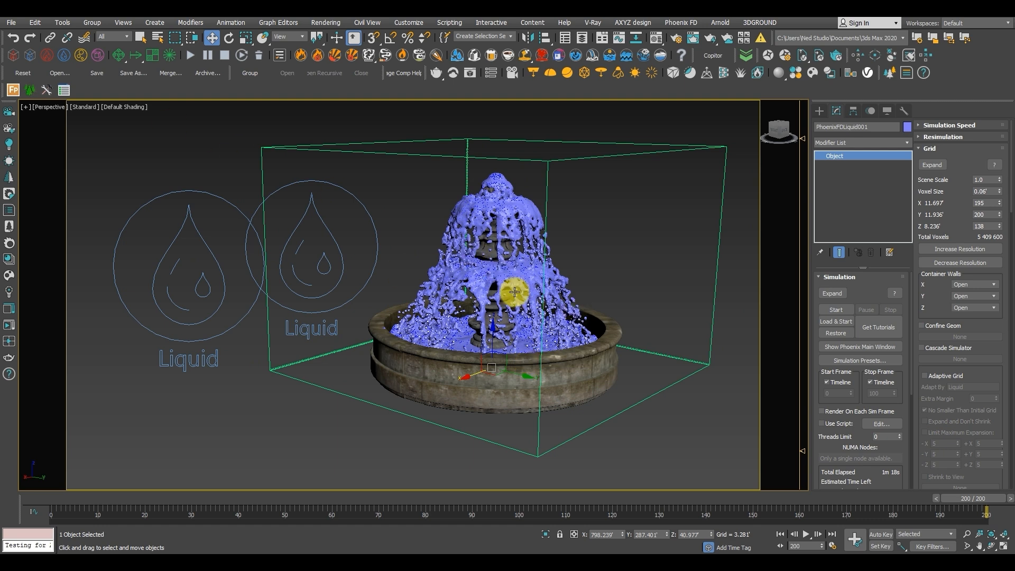
{"action": "key", "text": "shift+v"}
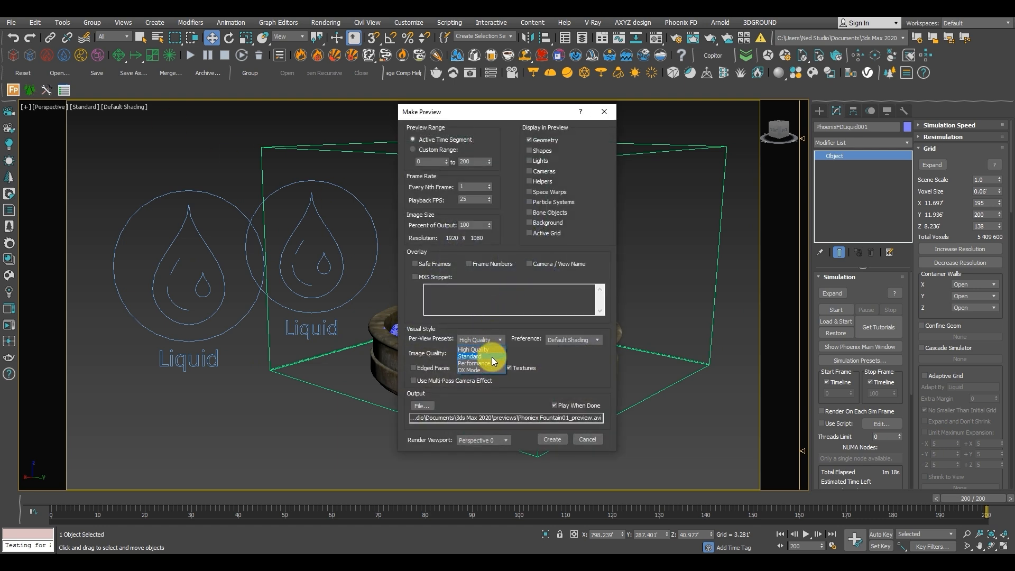
{"action": "left_click", "coordinate": [529, 264]}
{"action": "left_click", "coordinate": [469, 264]}
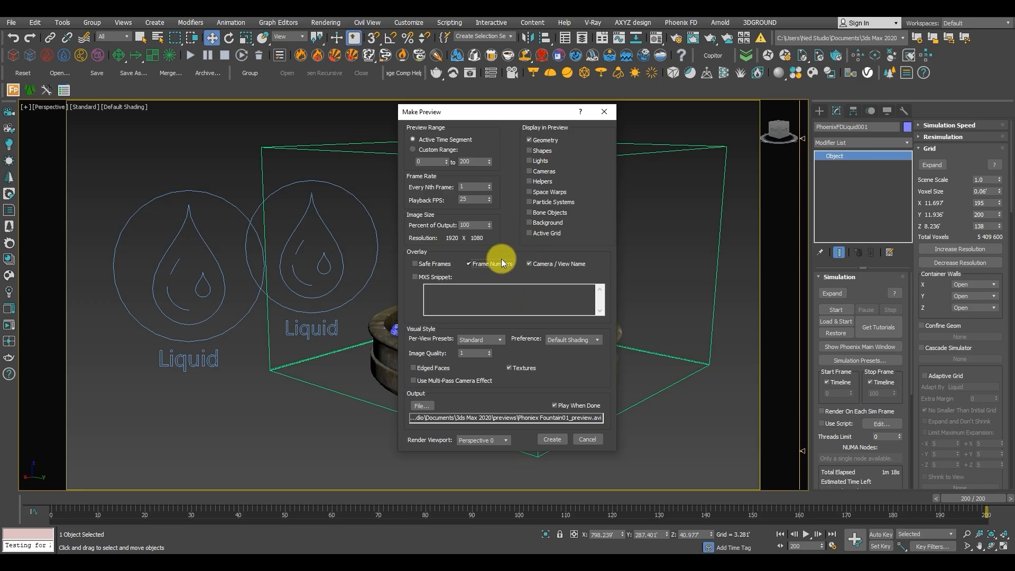
{"action": "left_click", "coordinate": [552, 440]}
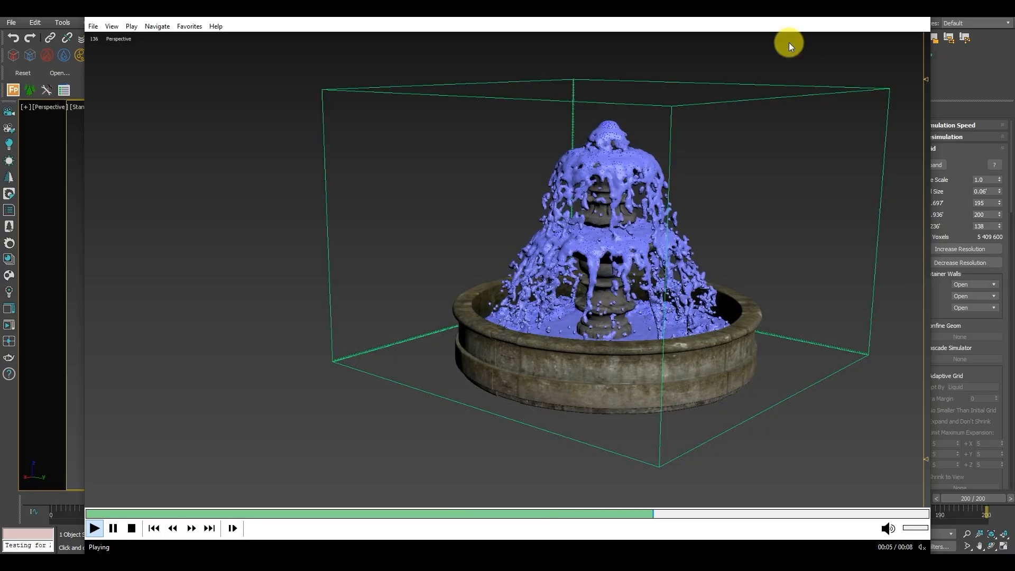
Shrink the preview player window and move it clear of the simulator's settings to watch the fountain preview.
{"action": "left_click_drag", "start_coordinate": [763, 18], "coordinate": [720, 98]}
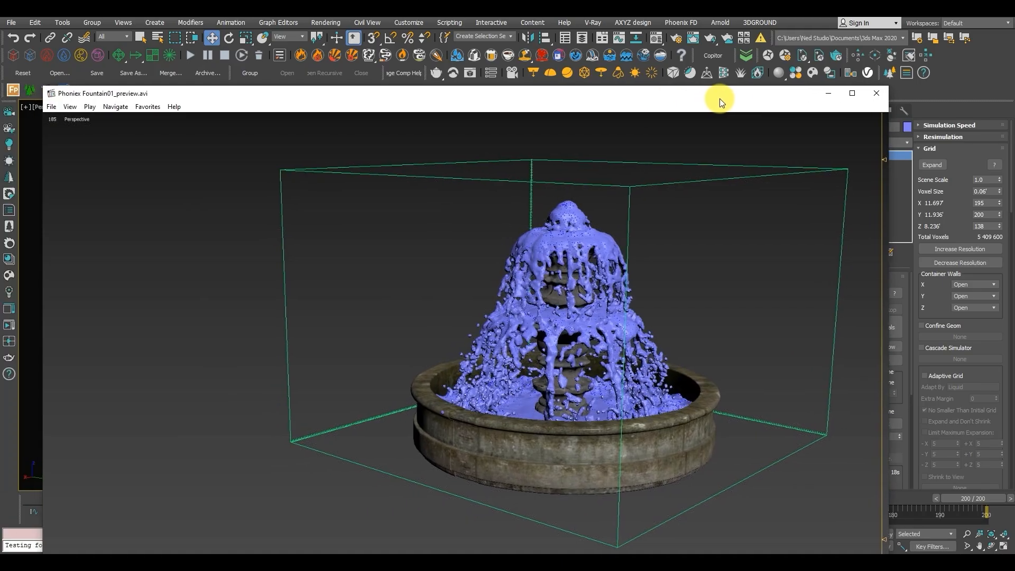
{"action": "left_click_drag", "start_coordinate": [54, 95], "coordinate": [378, 238]}
{"action": "left_click_drag", "start_coordinate": [556, 240], "coordinate": [343, 110]}
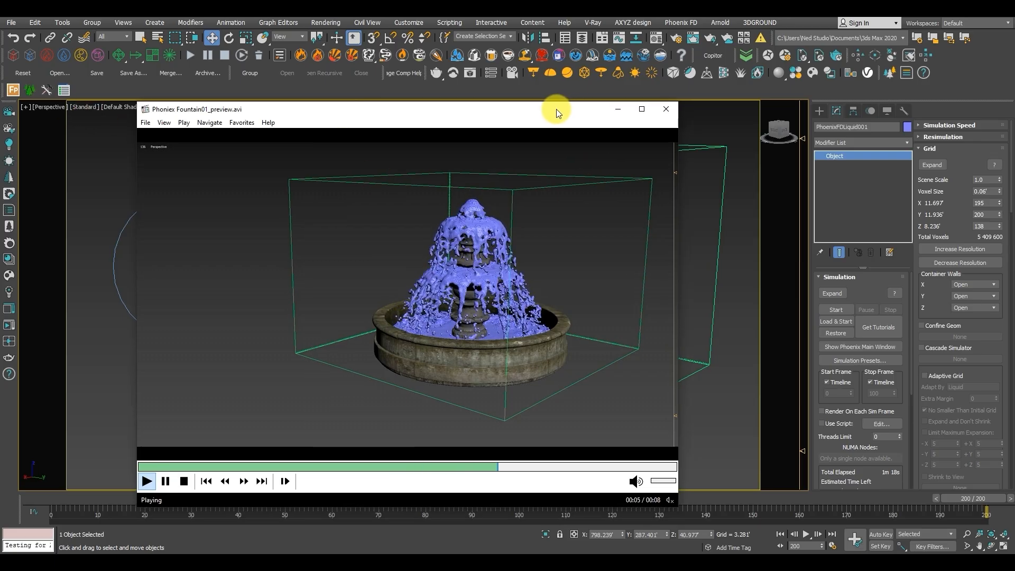
{"action": "left_click_drag", "start_coordinate": [563, 108], "coordinate": [488, 93]}
{"action": "left_click_drag", "start_coordinate": [688, 140], "coordinate": [722, 170]}
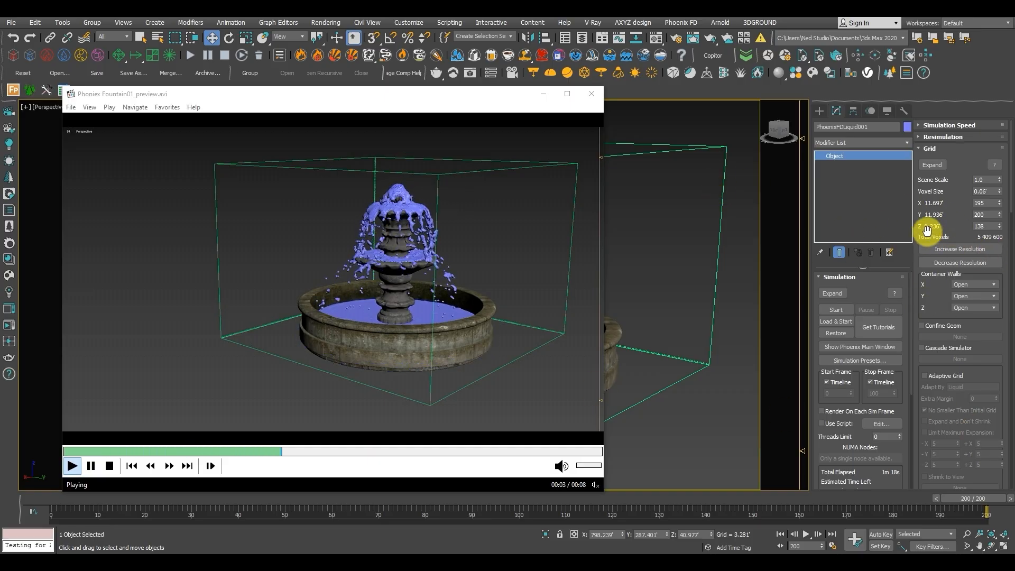
Try Time Scale values of 0.2 and 1.0 in the simulator's dynamics settings, ending on 0.5.
{"action": "scroll", "coordinate": [931, 235], "scroll_direction": "down", "scroll_amount": 4}
{"action": "left_click_drag", "start_coordinate": [924, 332], "coordinate": [961, 117]}
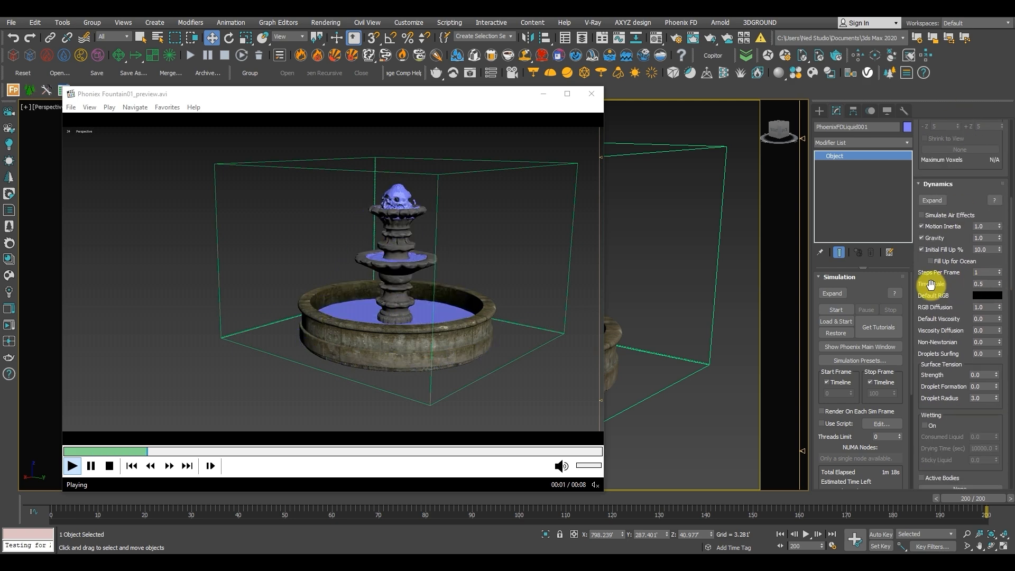
{"action": "double_click", "coordinate": [985, 285]}
{"action": "type", "text": "0.2"}
{"action": "key", "text": "Return"}
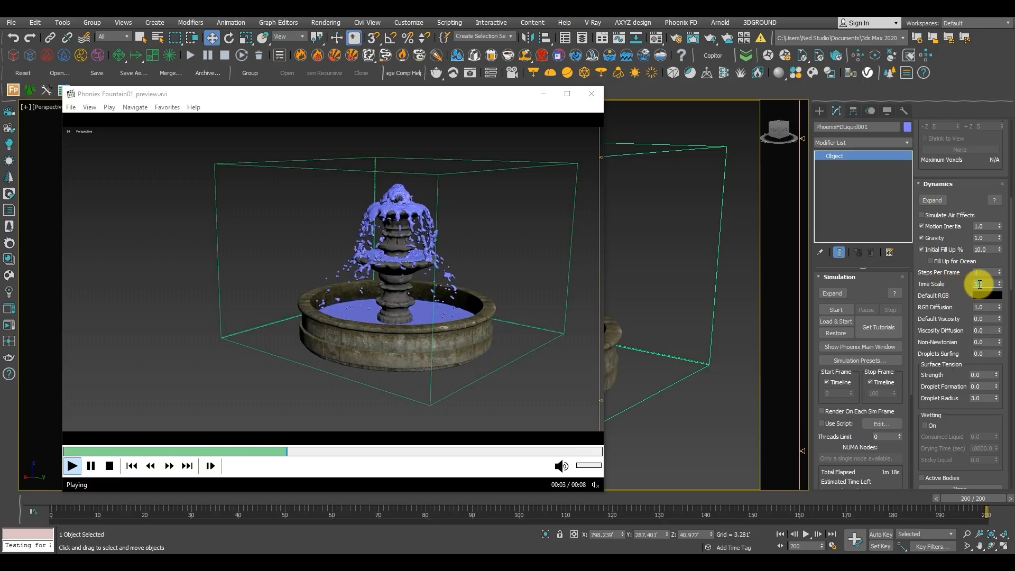
{"action": "mouse_move", "coordinate": [980, 284]}
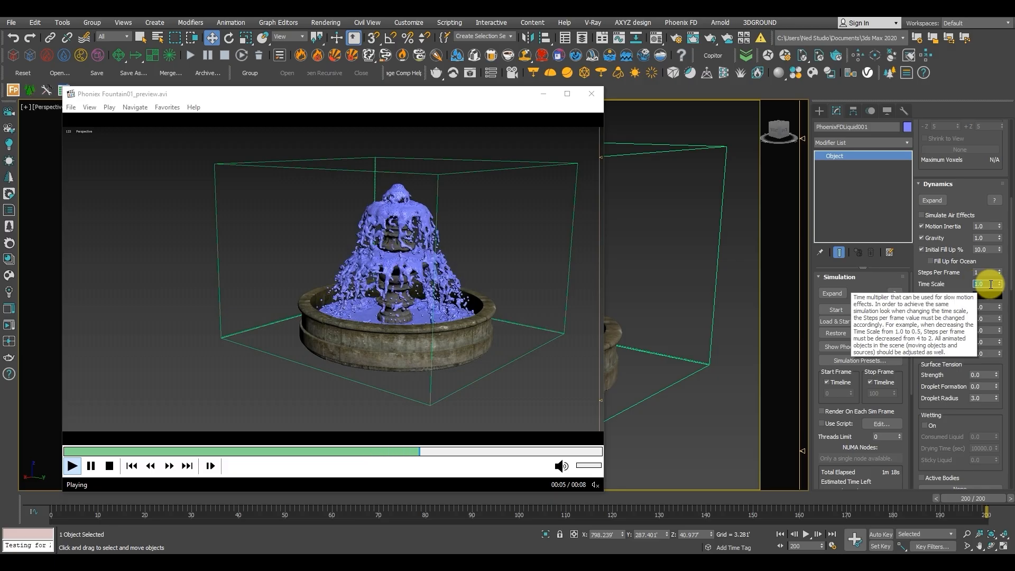
{"action": "type", "text": ".5"}
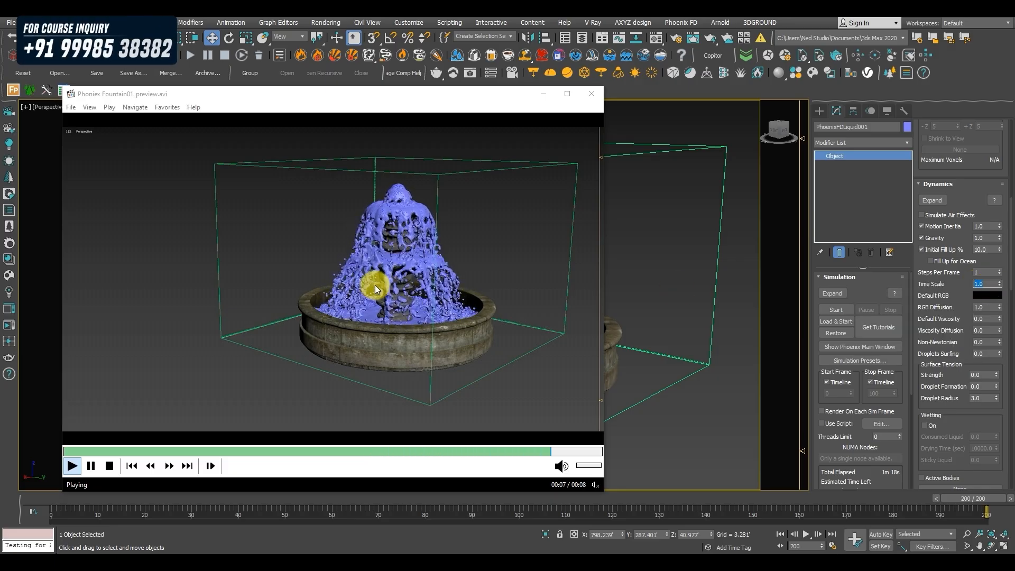
{"action": "key", "text": "Return"}
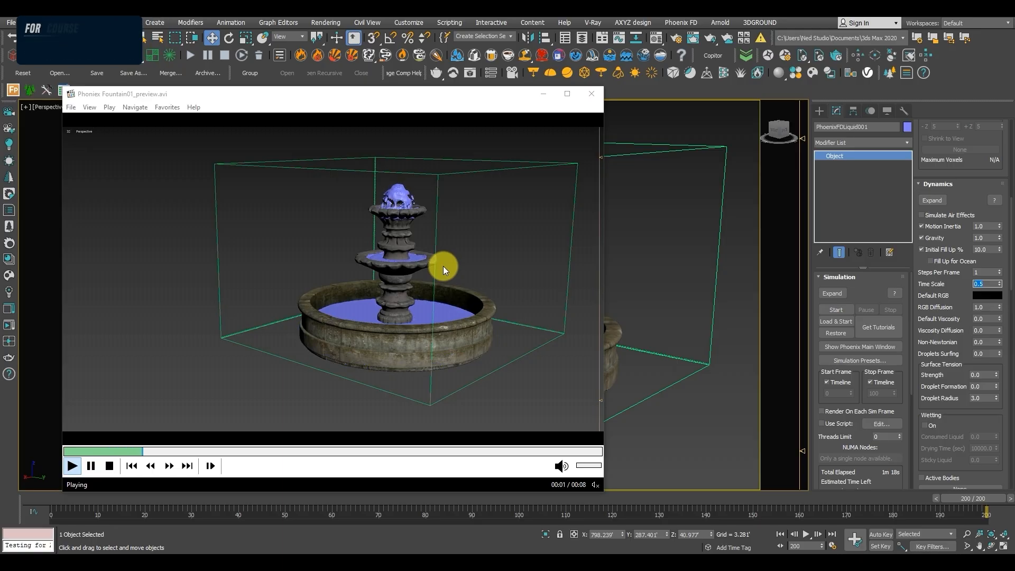
Close the preview player and rerun the liquid simulation from frame 0 with its old cache deleted.
{"action": "left_click", "coordinate": [592, 94]}
{"action": "left_click", "coordinate": [49, 497]}
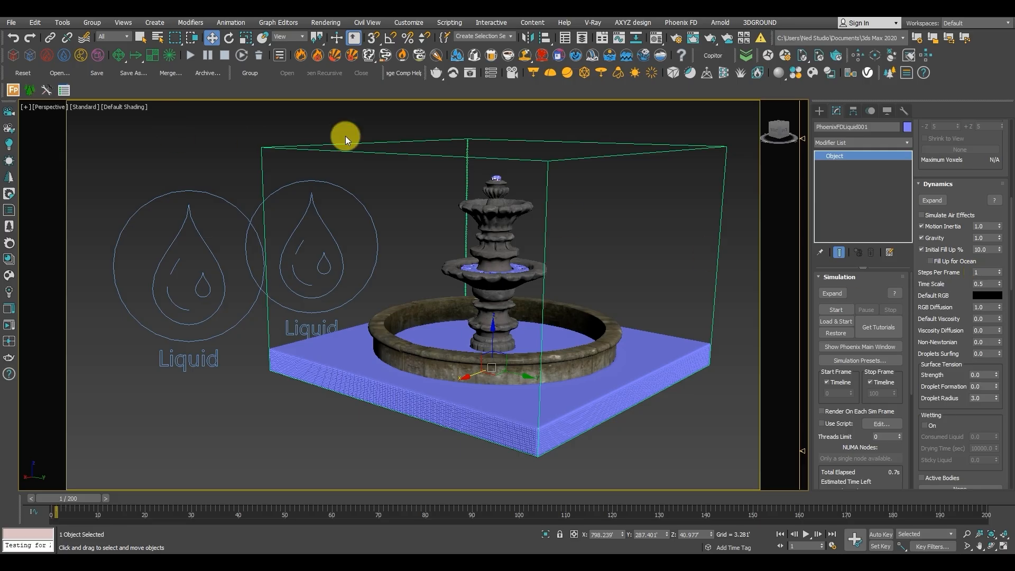
{"action": "left_click", "coordinate": [258, 54]}
{"action": "left_click", "coordinate": [594, 317]}
{"action": "left_click_drag", "start_coordinate": [72, 497], "coordinate": [65, 497]}
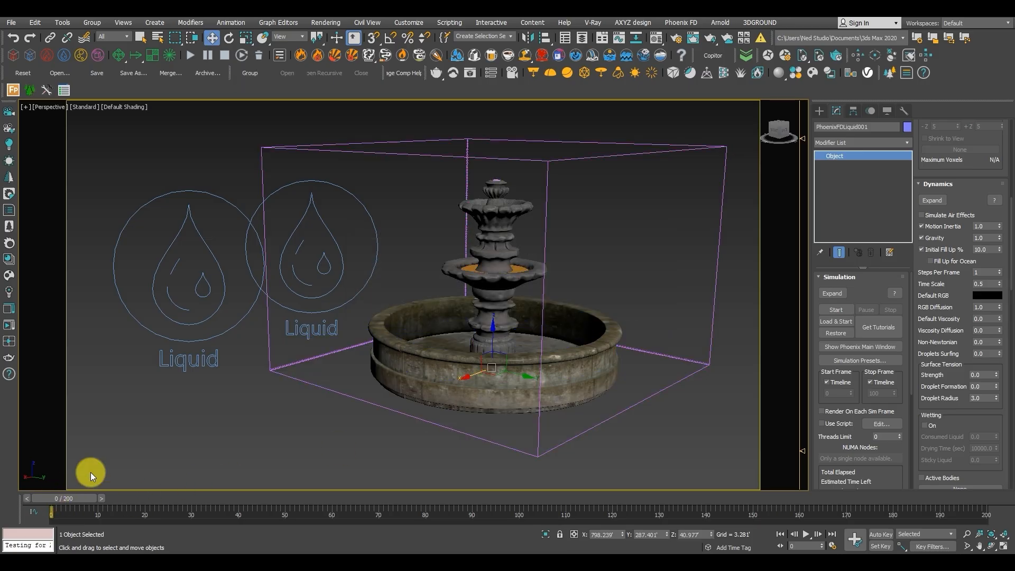
{"action": "left_click", "coordinate": [191, 54]}
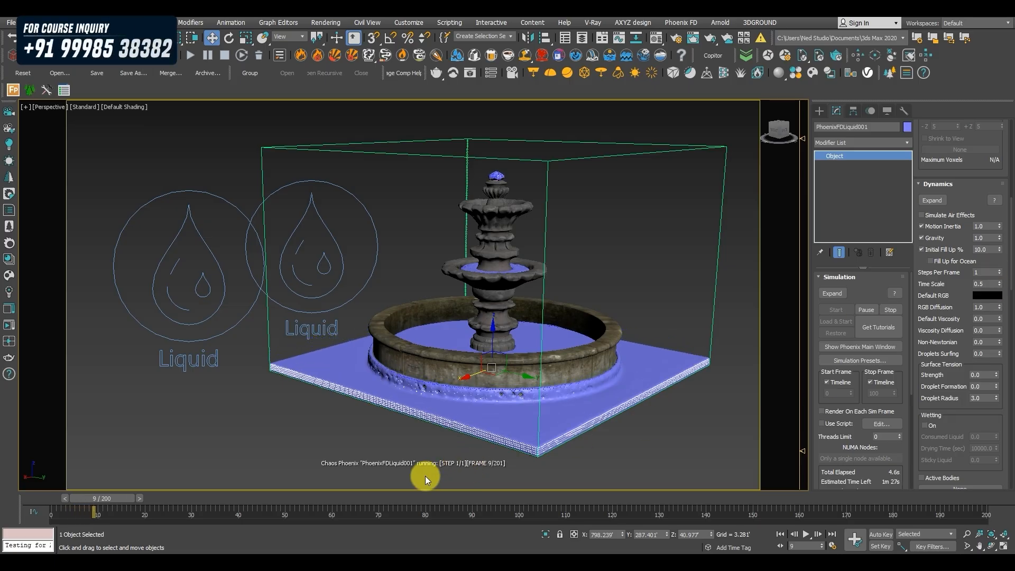
Stop the running simulation and return the timeline to frame 1.
{"action": "left_click", "coordinate": [224, 56]}
{"action": "left_click_drag", "start_coordinate": [134, 493], "coordinate": [37, 496]}
{"action": "left_click", "coordinate": [102, 497]}
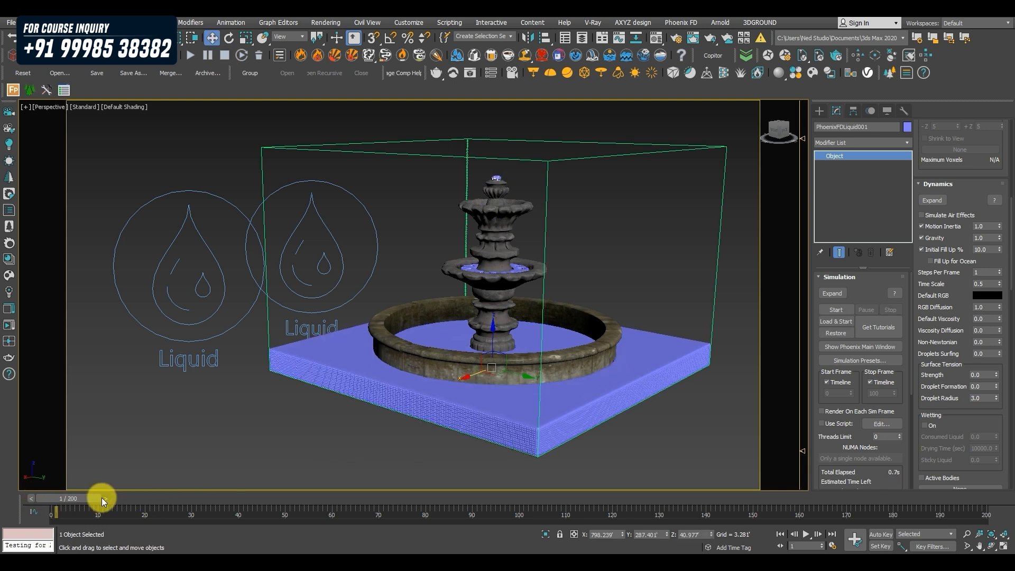
Set the liquid simulator's Steps Per Frame to 5.
{"action": "left_click", "coordinate": [984, 271]}
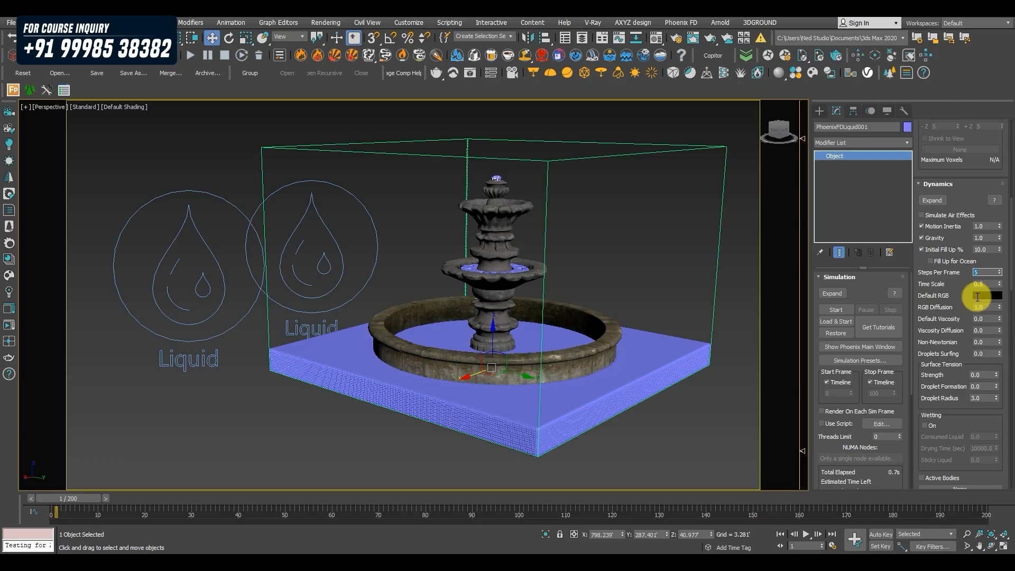
Delete the liquid simulator's existing caches and rerun the simulation with the new Steps Per Frame value.
{"action": "left_click", "coordinate": [228, 57]}
{"action": "left_click", "coordinate": [258, 56]}
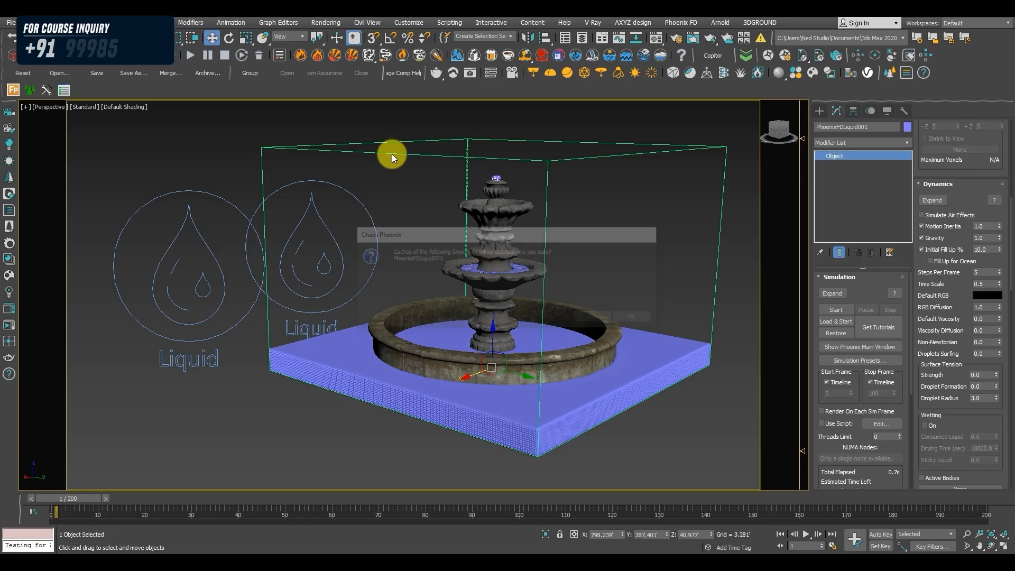
{"action": "left_click", "coordinate": [601, 316]}
{"action": "left_click", "coordinate": [196, 60]}
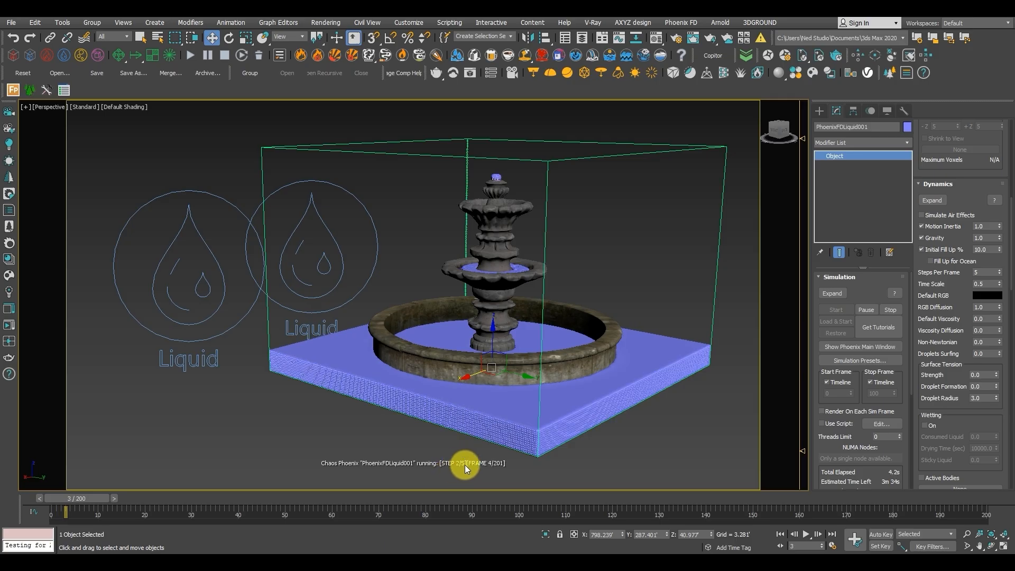
Examine the liquid at the fountain's top spout, then across the tiers and basin while the simulation runs.
{"action": "scroll", "coordinate": [512, 169], "scroll_direction": "up", "scroll_amount": 4}
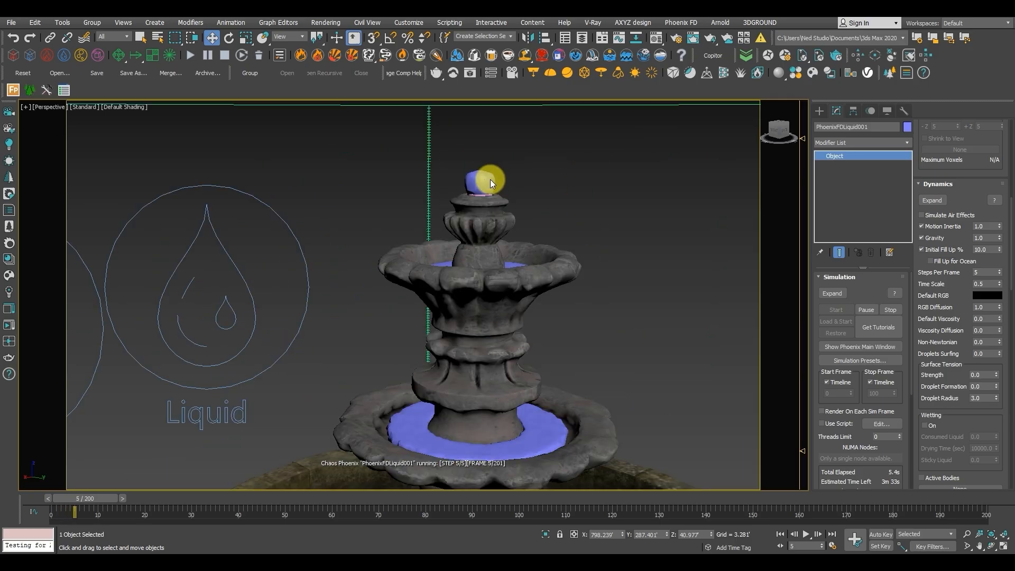
{"action": "scroll", "coordinate": [488, 182], "scroll_direction": "up", "scroll_amount": 2}
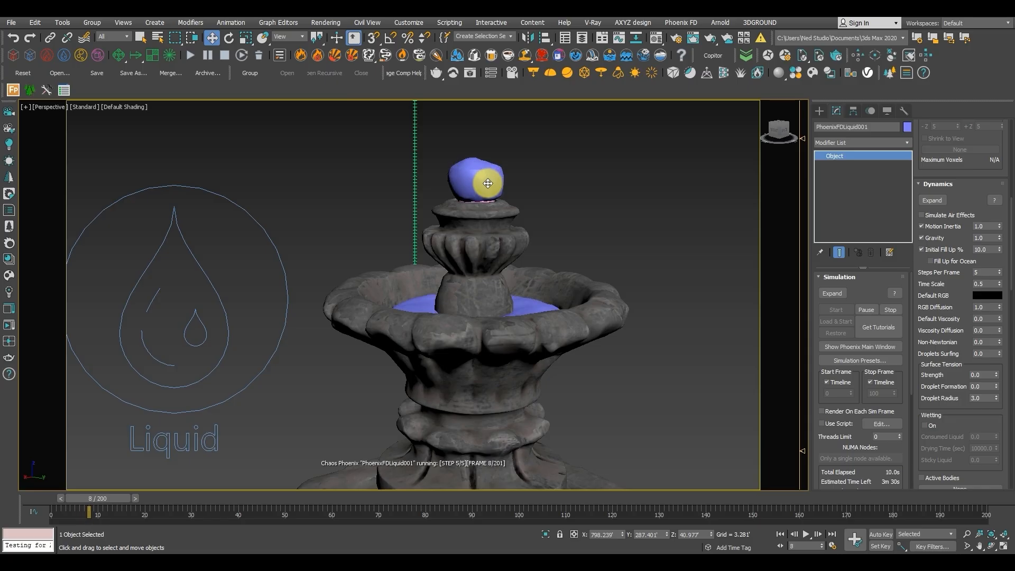
{"action": "scroll", "coordinate": [487, 183], "scroll_direction": "down", "scroll_amount": 5}
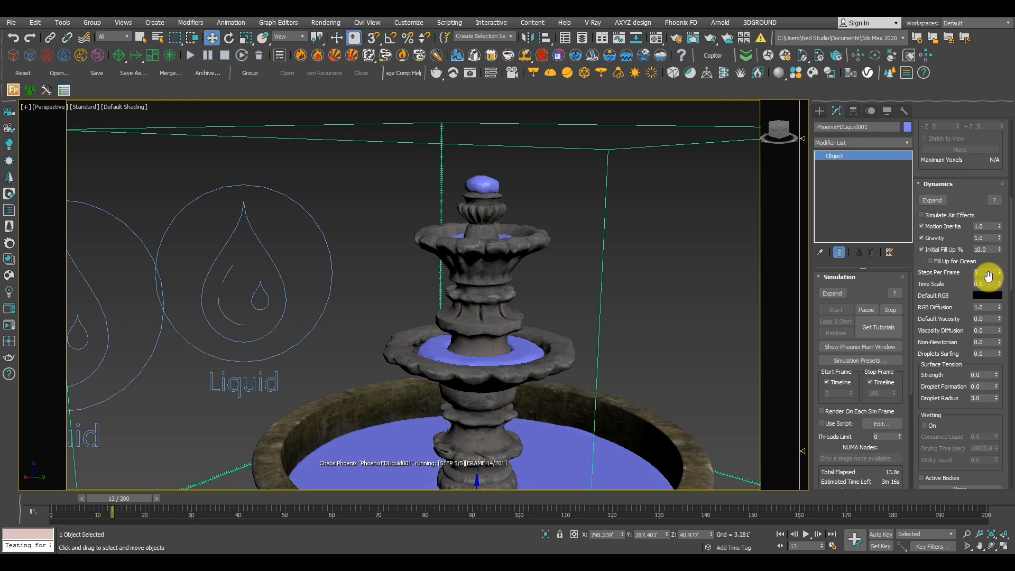
{"action": "scroll", "coordinate": [549, 408], "scroll_direction": "down", "scroll_amount": 4}
{"action": "middle_click_drag", "start_coordinate": [534, 415], "coordinate": [512, 351]}
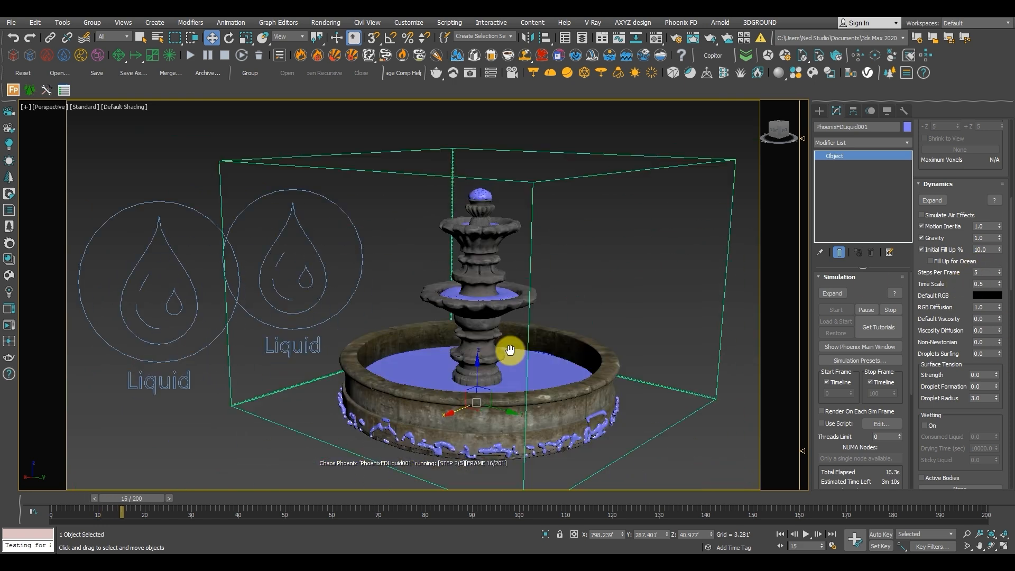
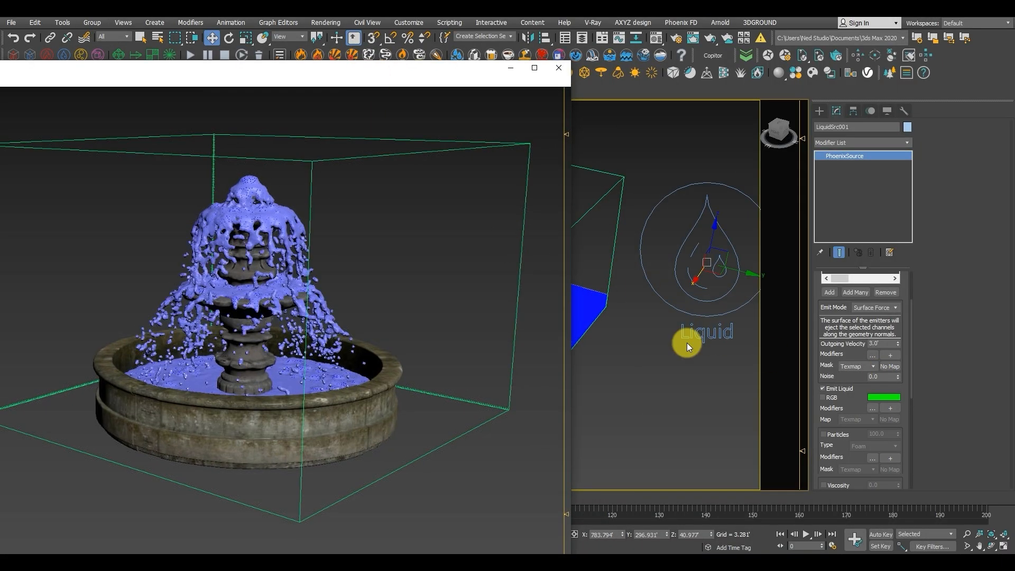
Minimize the floating fountain preview window and select the liquid simulator.
{"action": "left_click_drag", "start_coordinate": [819, 363], "coordinate": [849, 400]}
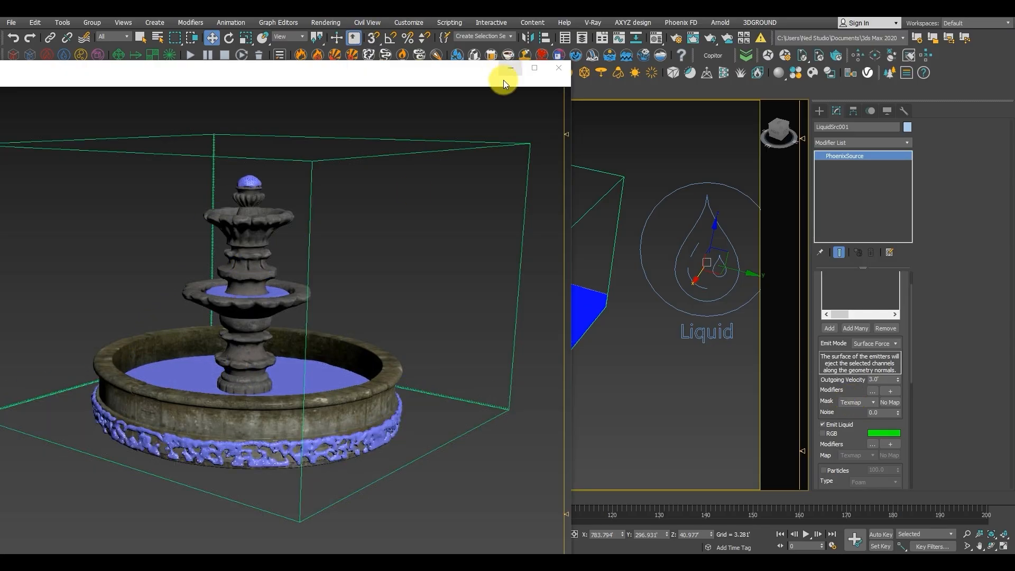
{"action": "left_click", "coordinate": [510, 69]}
{"action": "middle_click_drag", "start_coordinate": [379, 219], "coordinate": [389, 225], "text": "alt"}
{"action": "middle_click_drag", "start_coordinate": [462, 231], "coordinate": [441, 222]}
{"action": "left_click", "coordinate": [477, 264]}
{"action": "middle_click_drag", "start_coordinate": [478, 264], "coordinate": [465, 258], "text": "alt"}
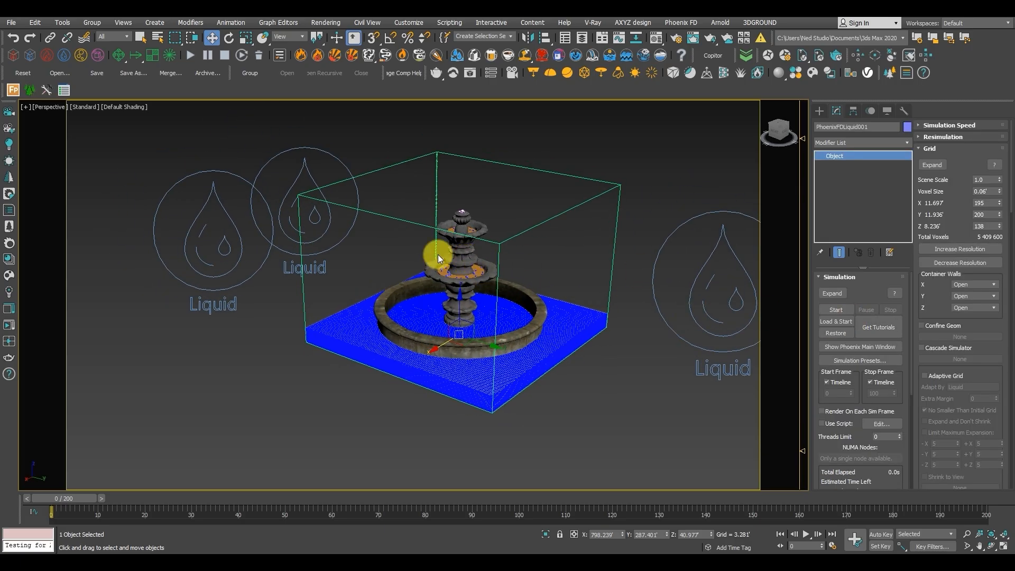
Try a higher grid resolution on the liquid simulator, then lower it again.
{"action": "scroll", "coordinate": [478, 273], "scroll_direction": "up", "scroll_amount": 5}
{"action": "scroll", "coordinate": [478, 272], "scroll_direction": "down", "scroll_amount": 6}
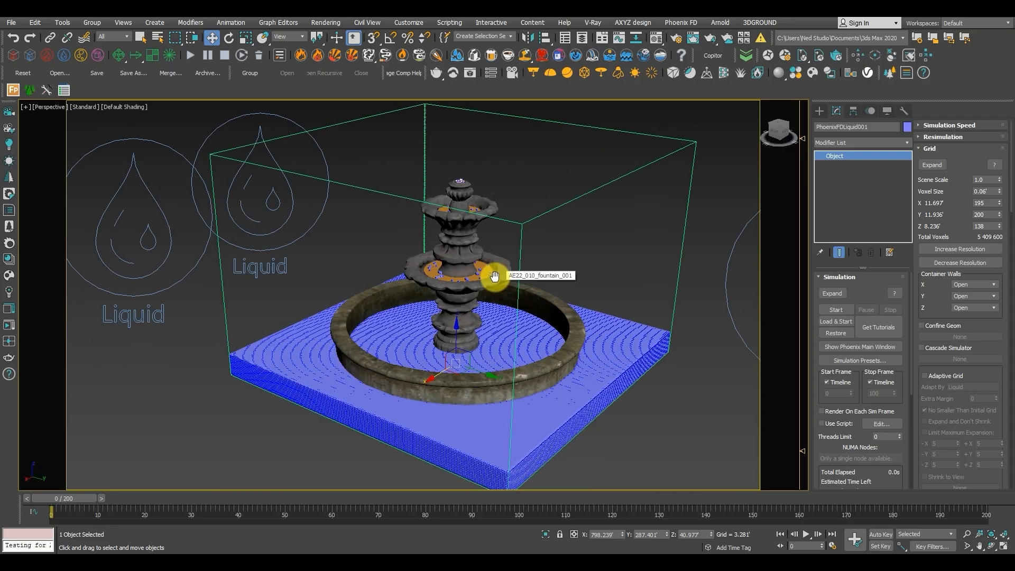
{"action": "middle_click_drag", "start_coordinate": [498, 276], "coordinate": [484, 276]}
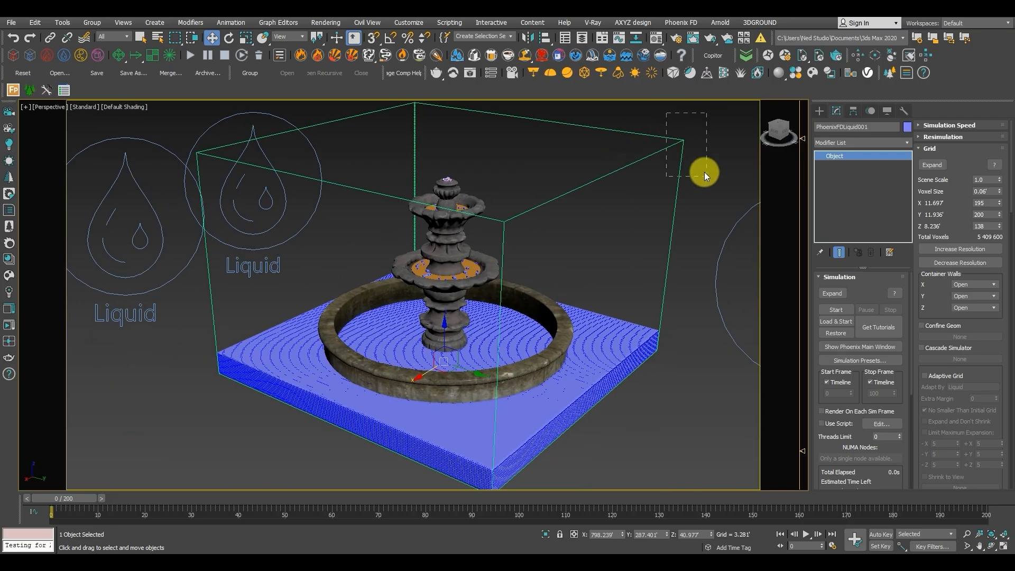
{"action": "left_click", "coordinate": [975, 249]}
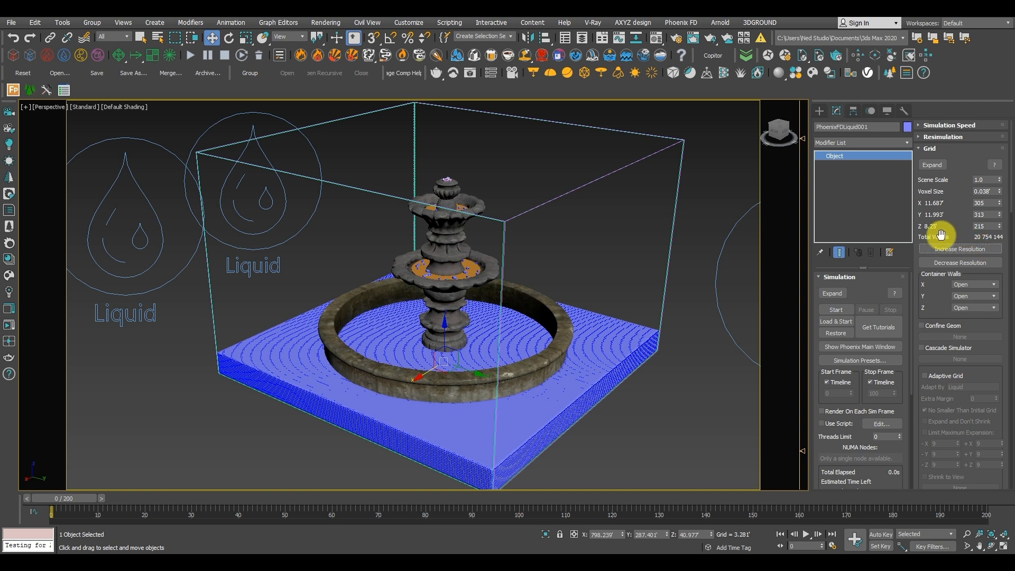
{"action": "left_click", "coordinate": [971, 263]}
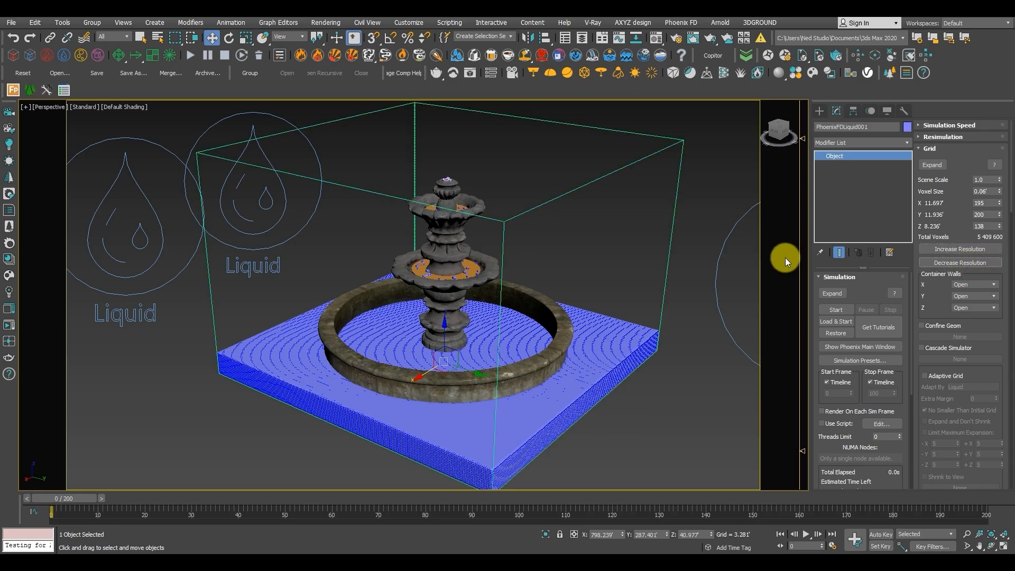
Scrub the timeline to frame 90 and examine the cached liquid on the fountain.
{"action": "left_click_drag", "start_coordinate": [59, 498], "coordinate": [469, 494]}
{"action": "key", "text": "w"}
{"action": "middle_click_drag", "start_coordinate": [452, 477], "coordinate": [515, 373], "text": "alt"}
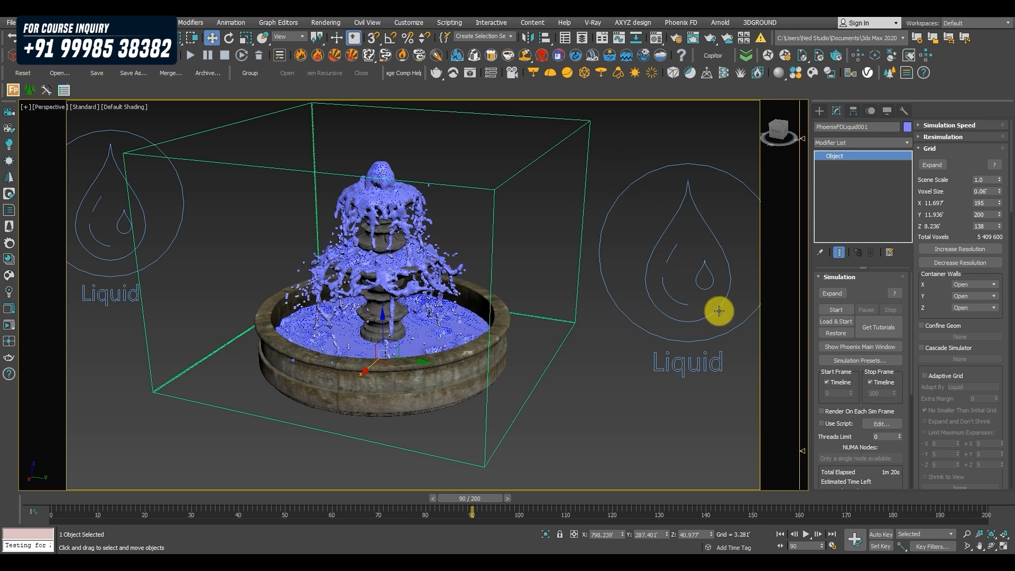
Resume the simulation with Load & Start from the cache file PhoenixFDLiquid001_0090.
{"action": "left_click_drag", "start_coordinate": [826, 451], "coordinate": [818, 471]}
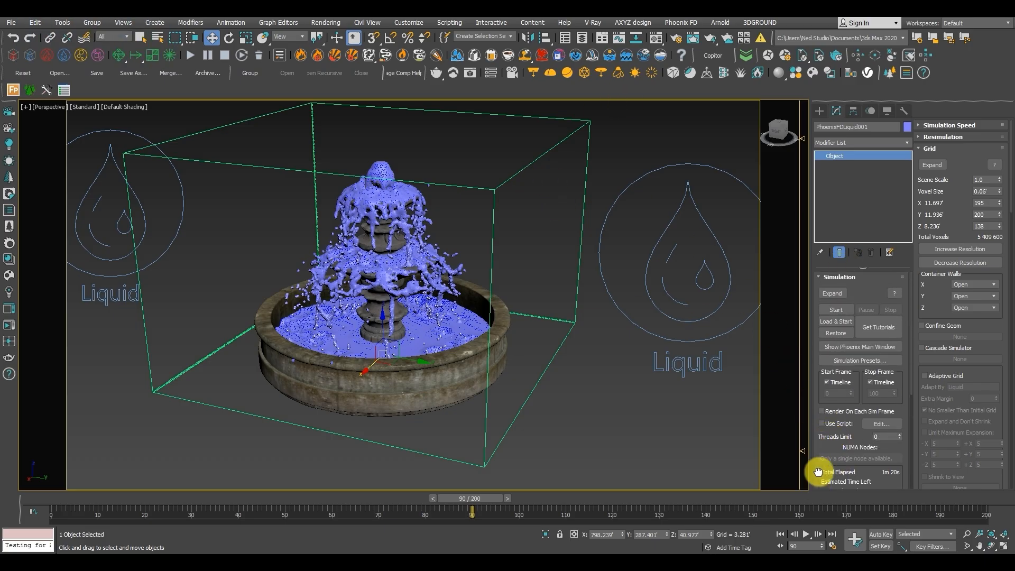
{"action": "left_click", "coordinate": [827, 321]}
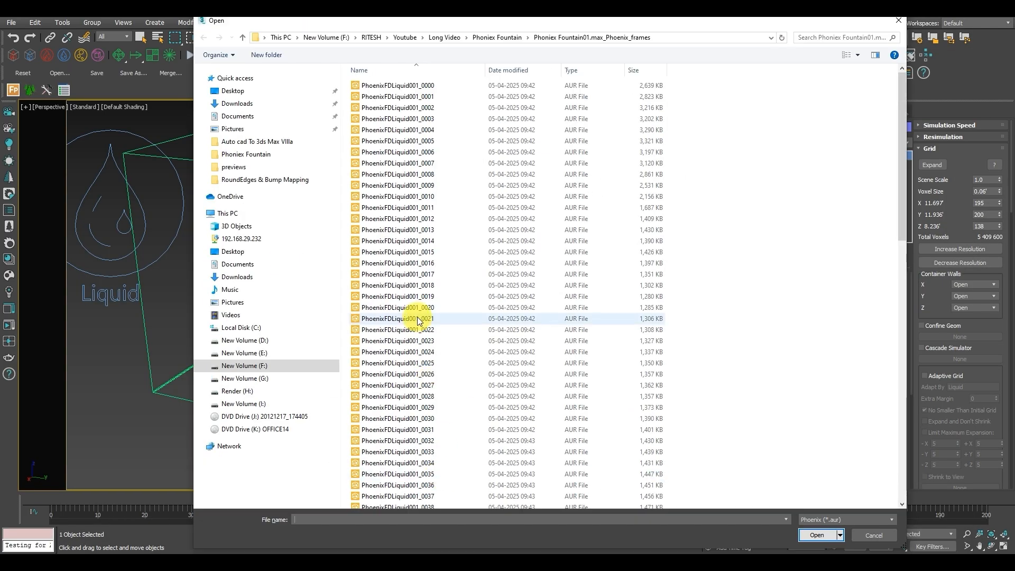
{"action": "scroll", "coordinate": [418, 320], "scroll_direction": "down", "scroll_amount": 5}
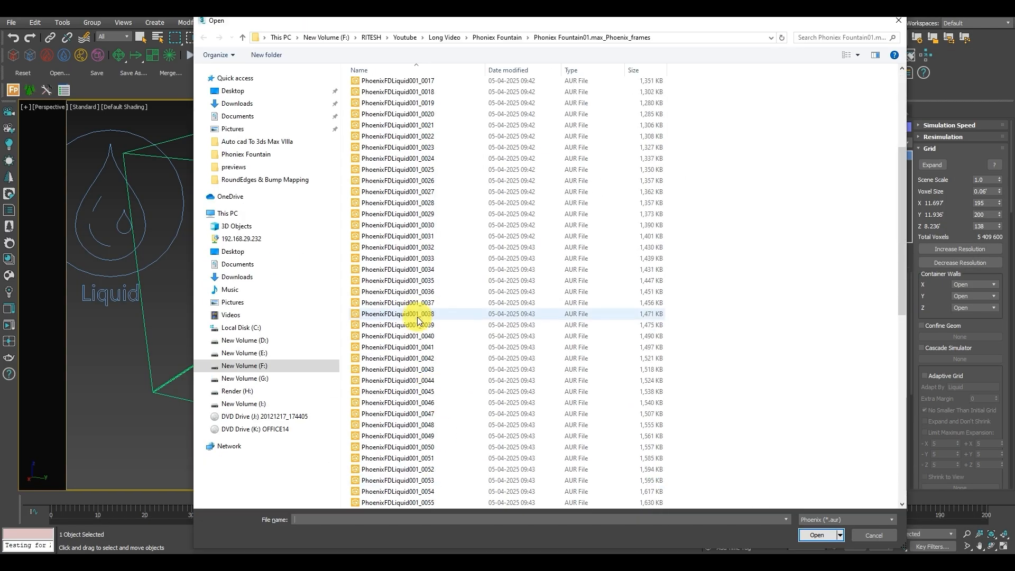
{"action": "scroll", "coordinate": [418, 319], "scroll_direction": "down", "scroll_amount": 14}
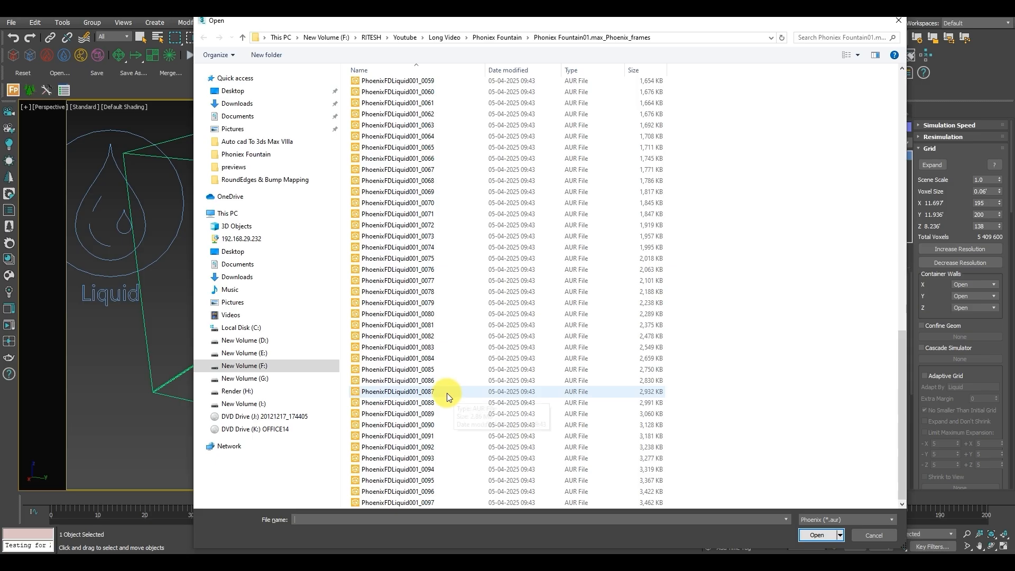
{"action": "left_click", "coordinate": [422, 429]}
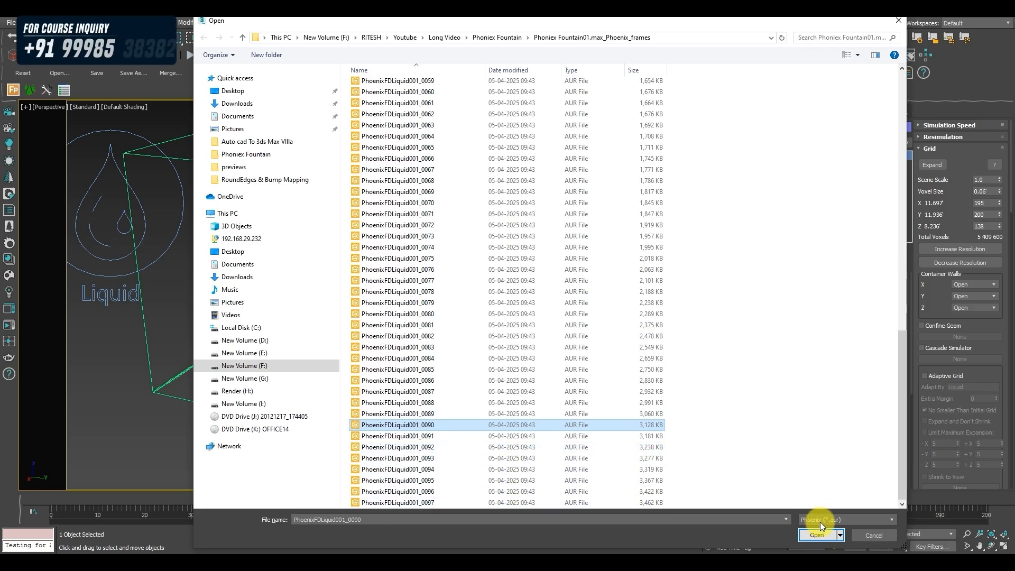
{"action": "left_click", "coordinate": [813, 534]}
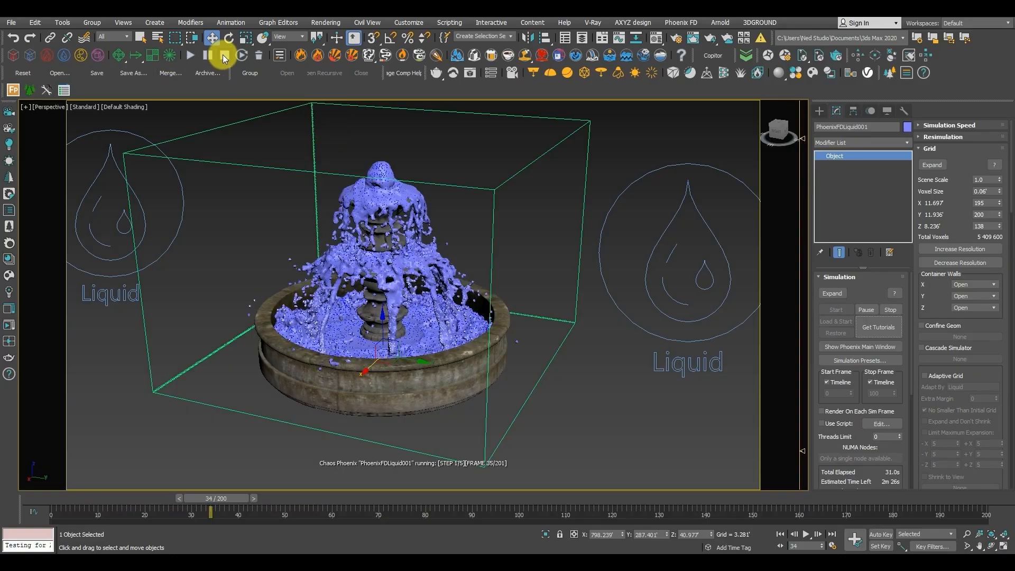
Delete the liquid simulator's caches and return the timeline to frame 0.
{"action": "left_click", "coordinate": [259, 55]}
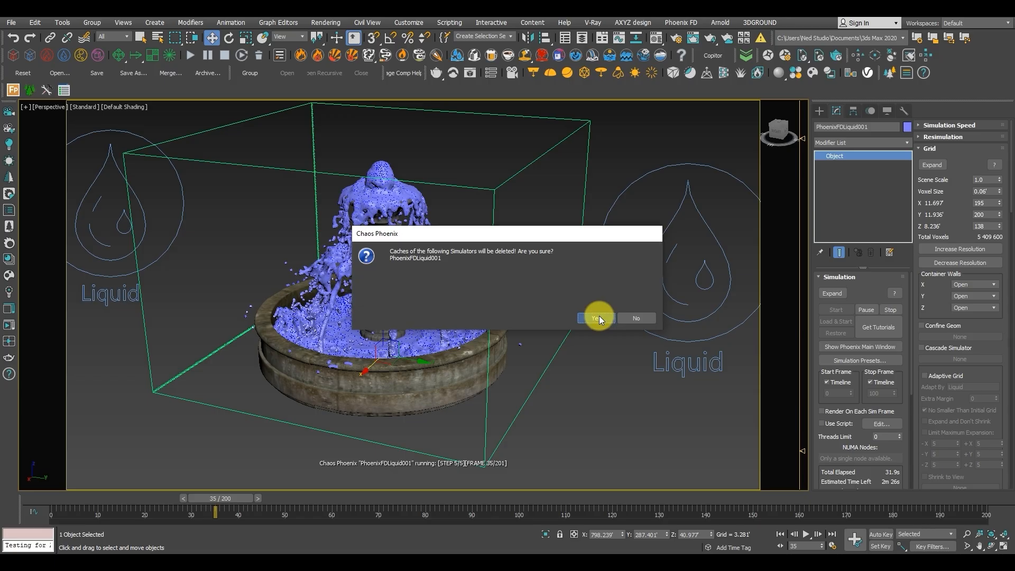
{"action": "left_click", "coordinate": [597, 318]}
{"action": "left_click_drag", "start_coordinate": [221, 499], "coordinate": [10, 497]}
{"action": "middle_click_drag", "start_coordinate": [571, 271], "coordinate": [576, 275]}
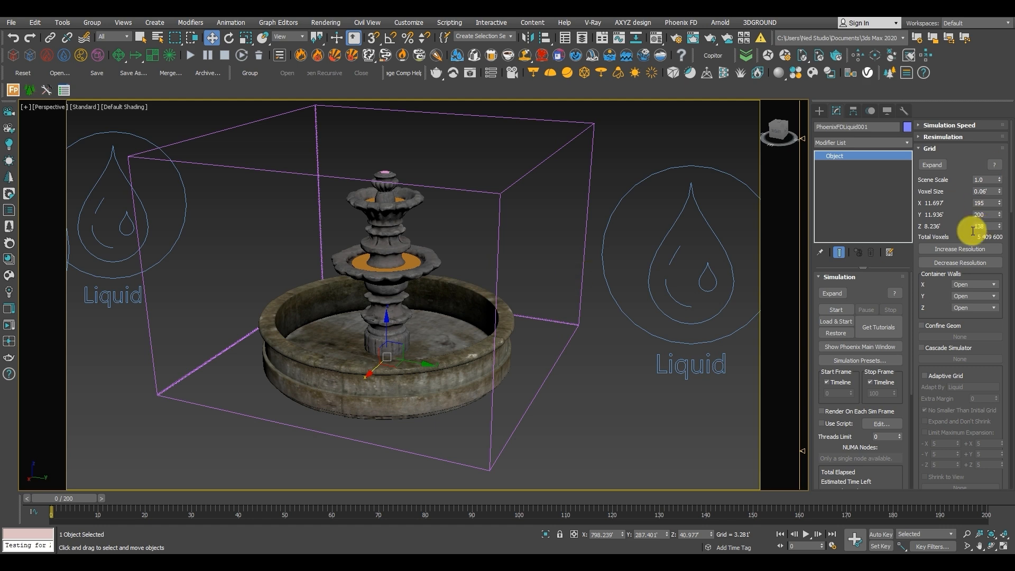
Increase the simulator's grid resolution to a voxel size of 0.038' and set Steps Per Frame to 1.
{"action": "left_click", "coordinate": [959, 247]}
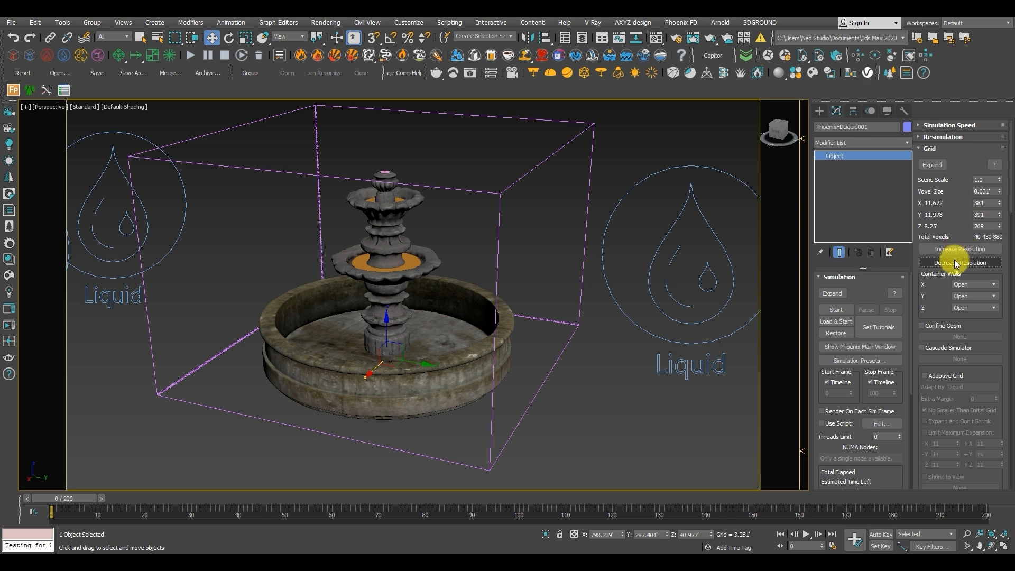
{"action": "scroll", "coordinate": [923, 306], "scroll_direction": "down", "scroll_amount": 5}
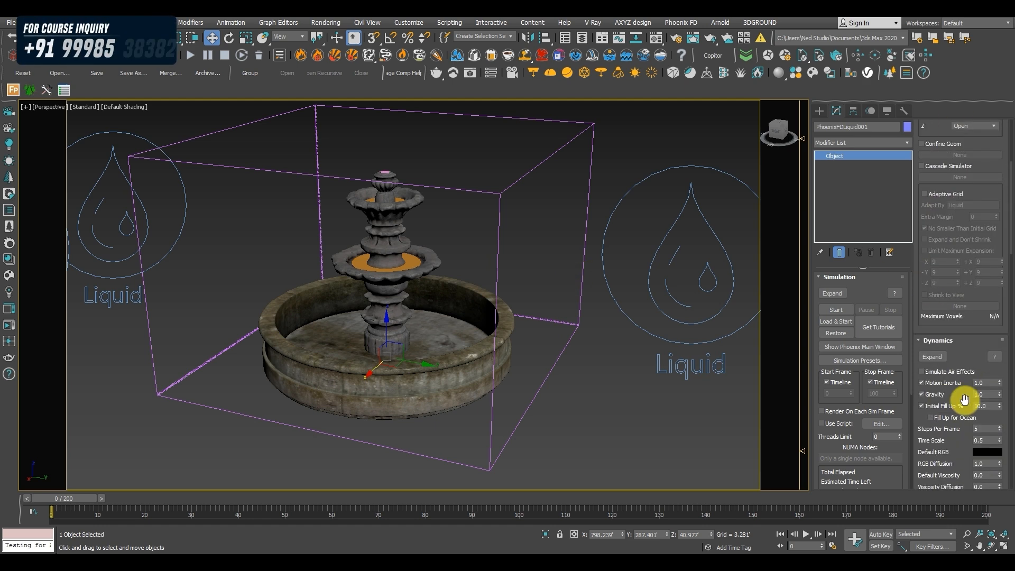
{"action": "scroll", "coordinate": [925, 280], "scroll_direction": "down", "scroll_amount": 3}
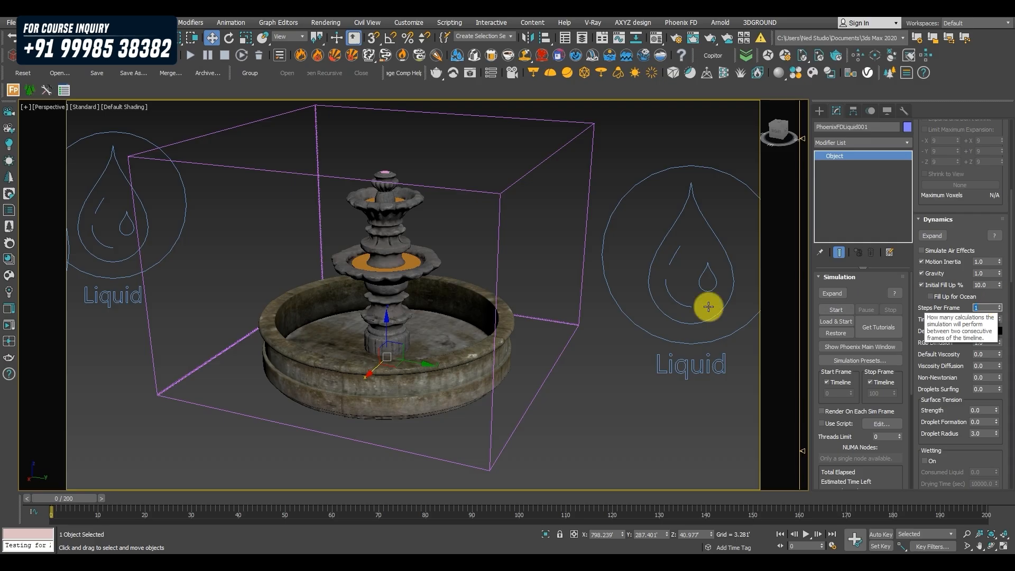
{"action": "middle_click_drag", "start_coordinate": [511, 327], "coordinate": [573, 357]}
{"action": "scroll", "coordinate": [573, 357], "scroll_direction": "down", "scroll_amount": 3}
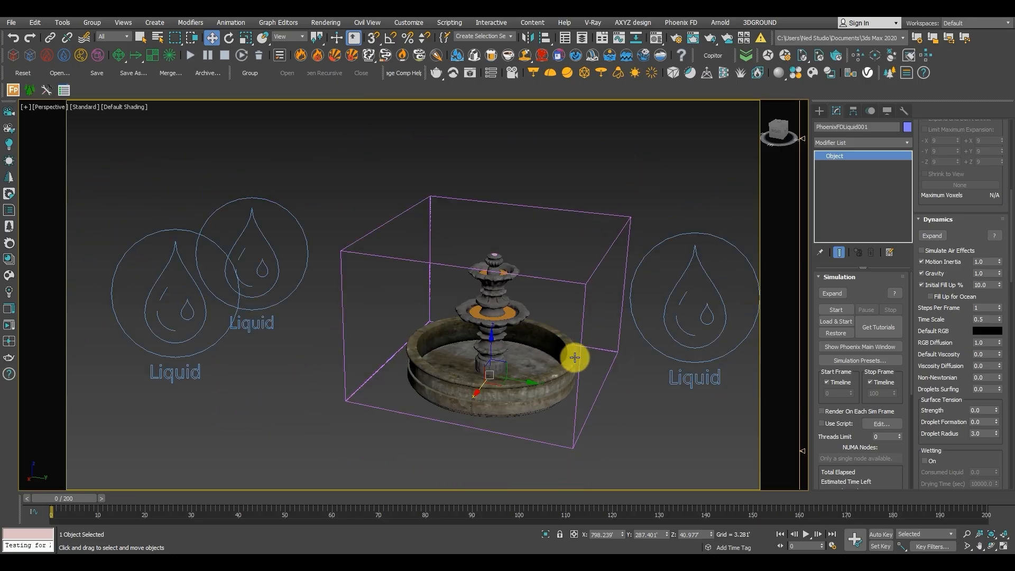
Open the Noise value of the Cylinder001 liquid source, then reselect the simulator and start the simulation.
{"action": "left_click_drag", "start_coordinate": [711, 316], "coordinate": [712, 316]}
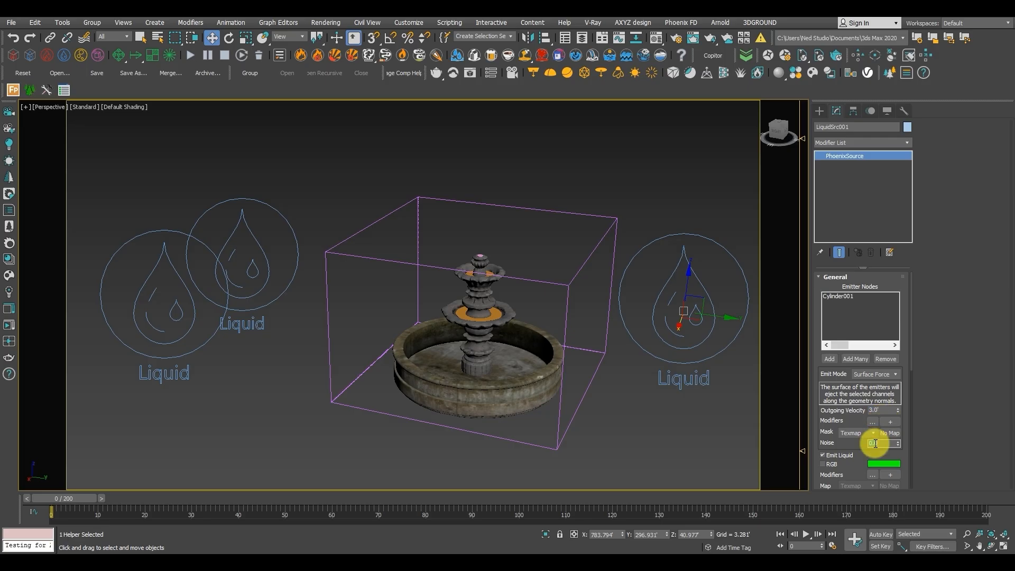
{"action": "middle_click_drag", "start_coordinate": [519, 297], "coordinate": [499, 164]}
{"action": "left_click_drag", "start_coordinate": [542, 200], "coordinate": [542, 200]}
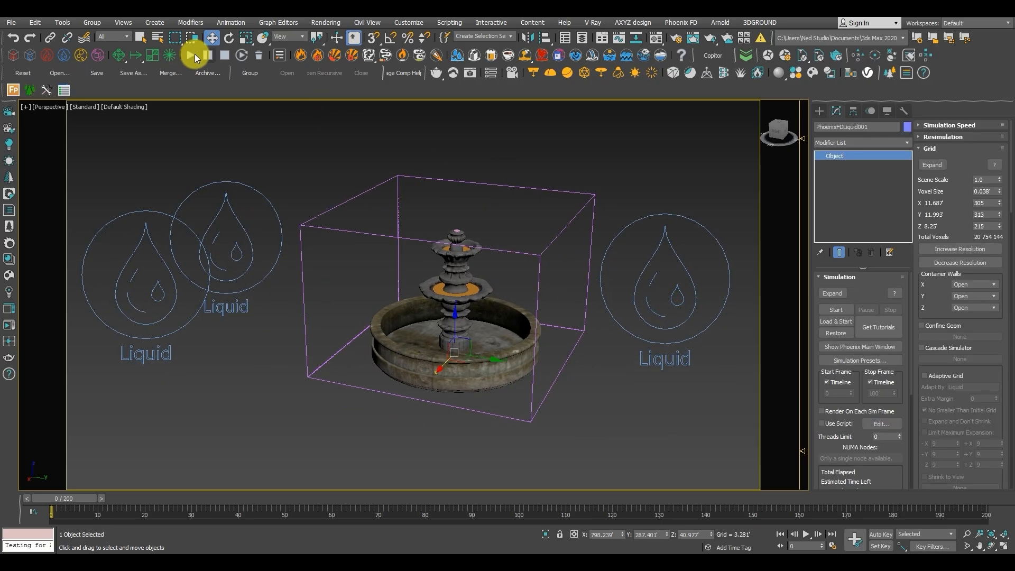
{"action": "left_click", "coordinate": [190, 55]}
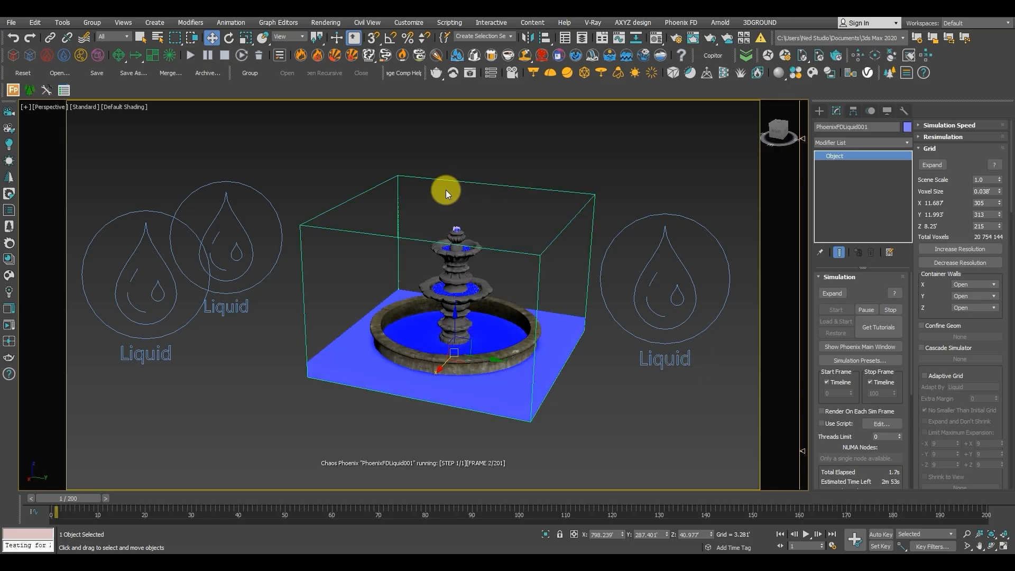
Inspect the finer liquid up close at the fountain's spout, tiers and basin as the simulation progresses.
{"action": "scroll", "coordinate": [464, 223], "scroll_direction": "up", "scroll_amount": 2}
{"action": "scroll", "coordinate": [427, 241], "scroll_direction": "up", "scroll_amount": 4}
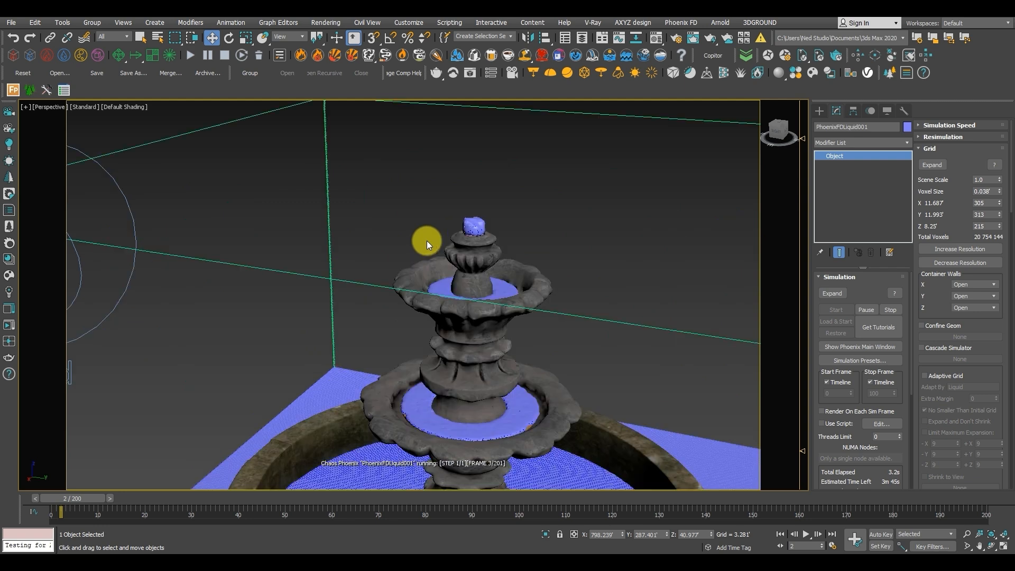
{"action": "scroll", "coordinate": [426, 240], "scroll_direction": "up", "scroll_amount": 4}
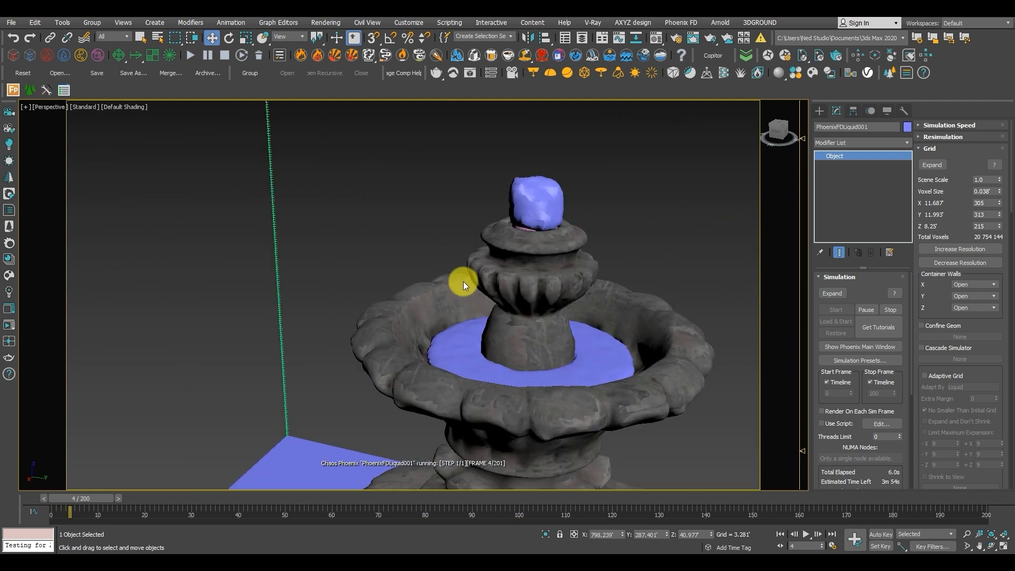
{"action": "scroll", "coordinate": [506, 322], "scroll_direction": "down", "scroll_amount": 4}
{"action": "middle_click_drag", "start_coordinate": [512, 345], "coordinate": [463, 262]}
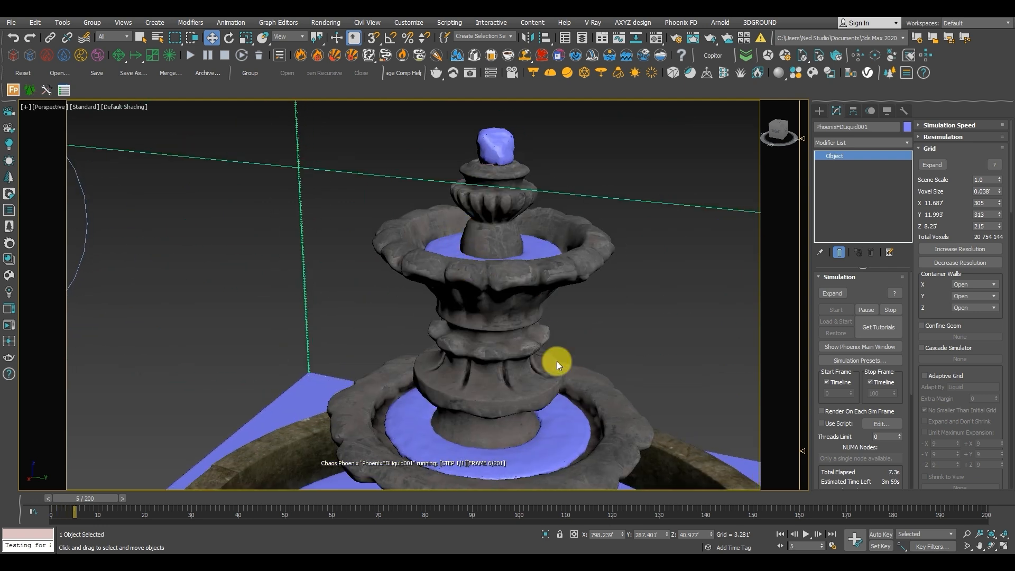
{"action": "middle_click_drag", "start_coordinate": [516, 395], "coordinate": [511, 402]}
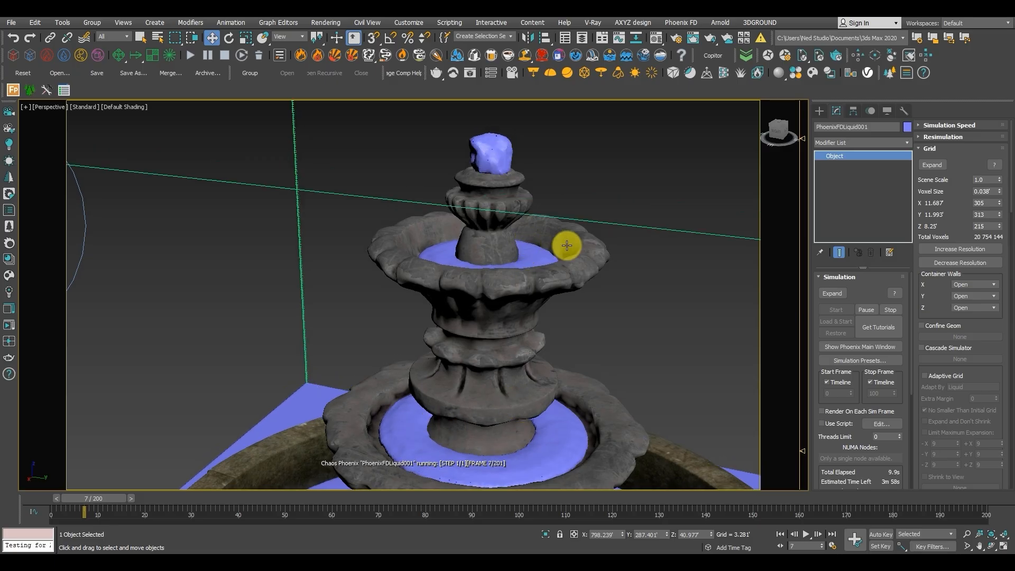
{"action": "scroll", "coordinate": [601, 437], "scroll_direction": "down", "scroll_amount": 4}
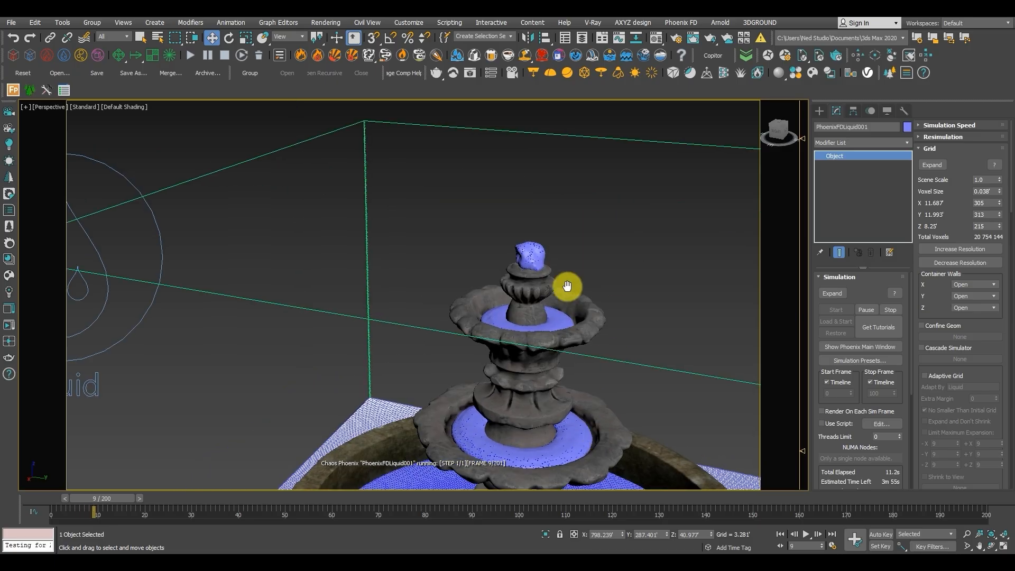
{"action": "middle_click_drag", "start_coordinate": [600, 437], "coordinate": [567, 285]}
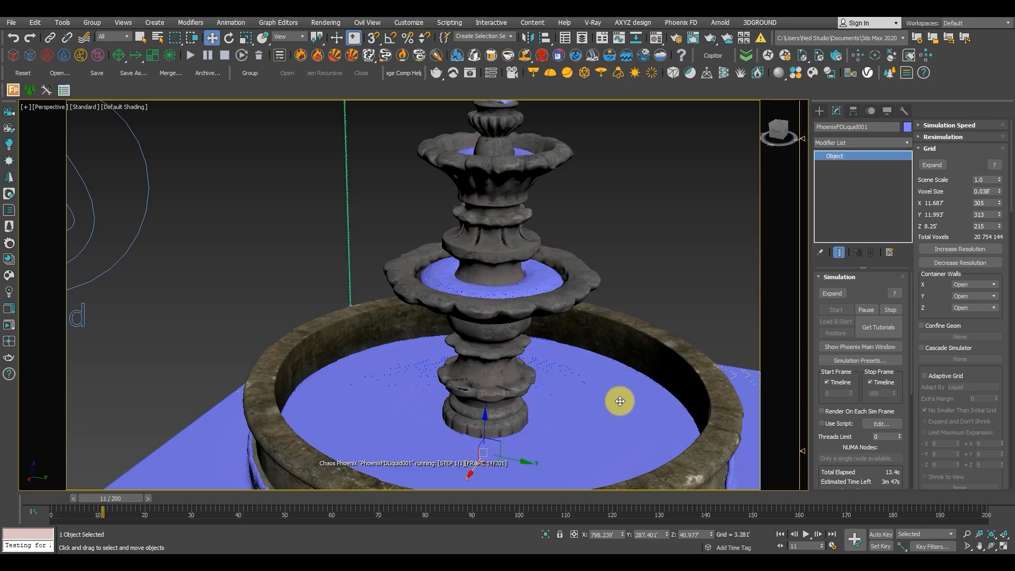
{"action": "scroll", "coordinate": [620, 401], "scroll_direction": "down", "scroll_amount": 5}
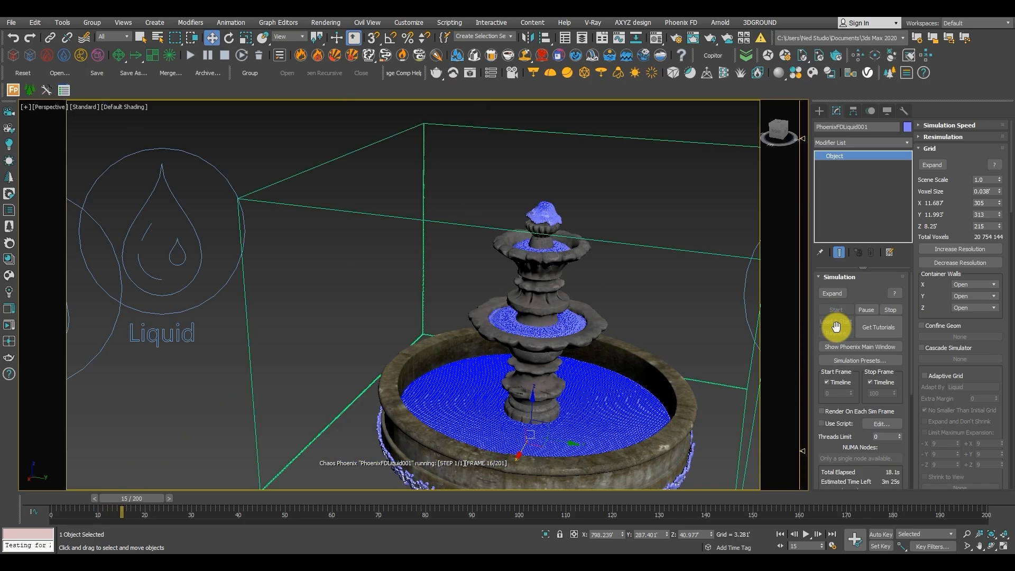
{"action": "scroll", "coordinate": [553, 221], "scroll_direction": "up", "scroll_amount": 5}
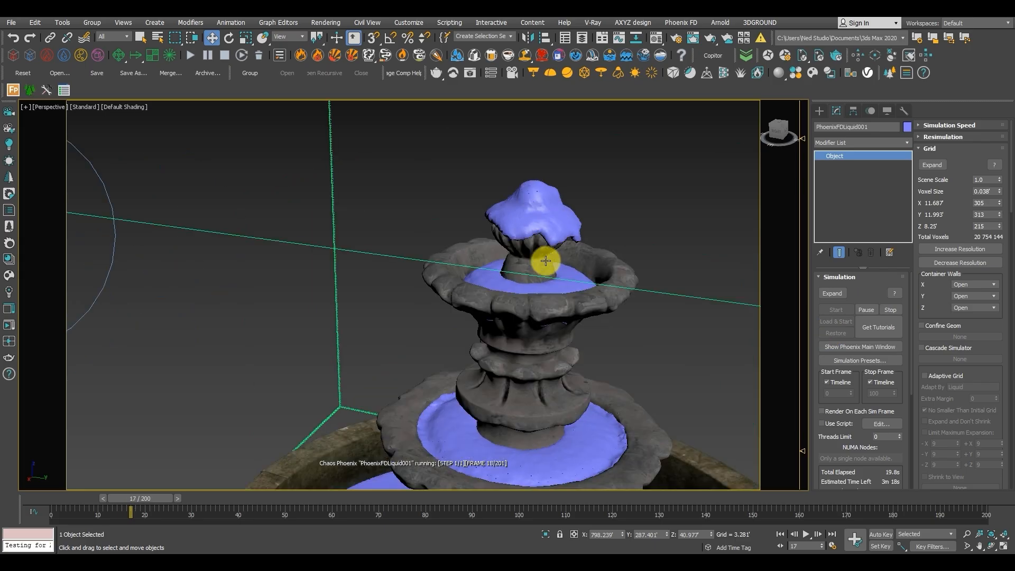
{"action": "scroll", "coordinate": [544, 264], "scroll_direction": "down", "scroll_amount": 6}
{"action": "middle_click_drag", "start_coordinate": [515, 328], "coordinate": [469, 240]}
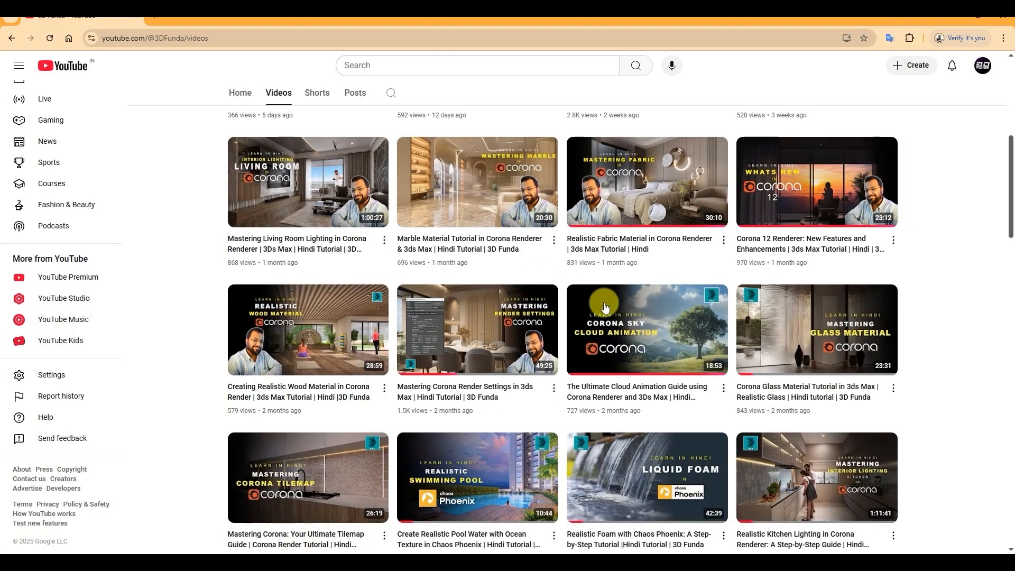
Switch to the browser and look through the 3D Funda YouTube channel's videos for Phoenix liquid tutorials.
{"action": "scroll", "coordinate": [846, 286], "scroll_direction": "down", "scroll_amount": 2}
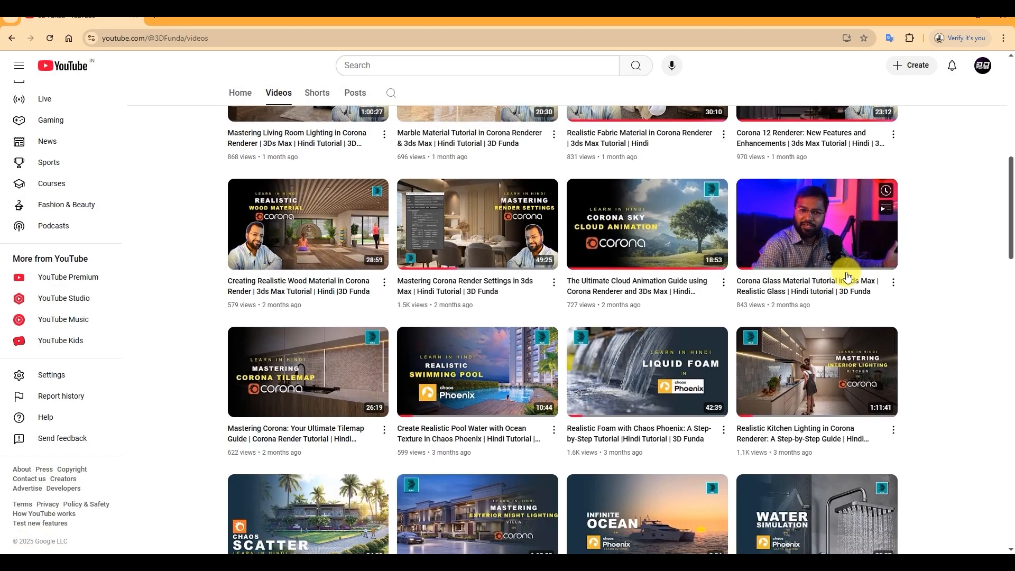
{"action": "scroll", "coordinate": [891, 360], "scroll_direction": "down", "scroll_amount": 2}
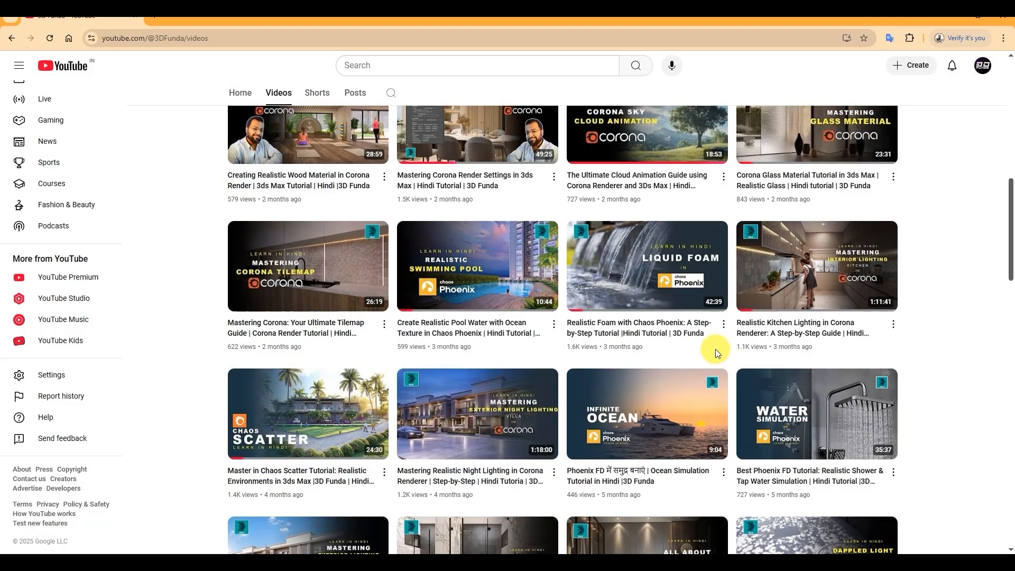
{"action": "mouse_move", "coordinate": [638, 306]}
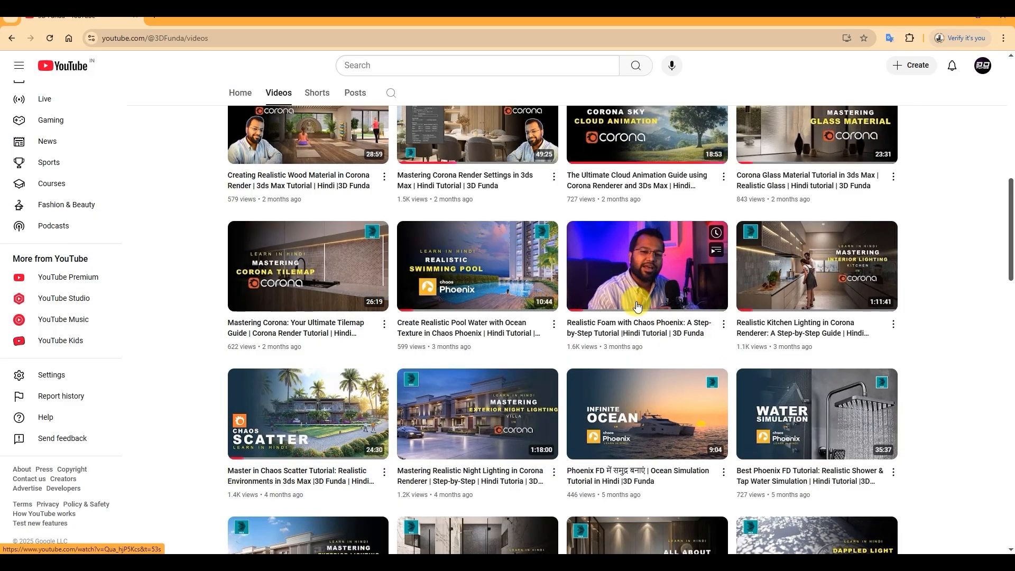
{"action": "scroll", "coordinate": [637, 306], "scroll_direction": "down", "scroll_amount": 2}
{"action": "mouse_move", "coordinate": [848, 316]}
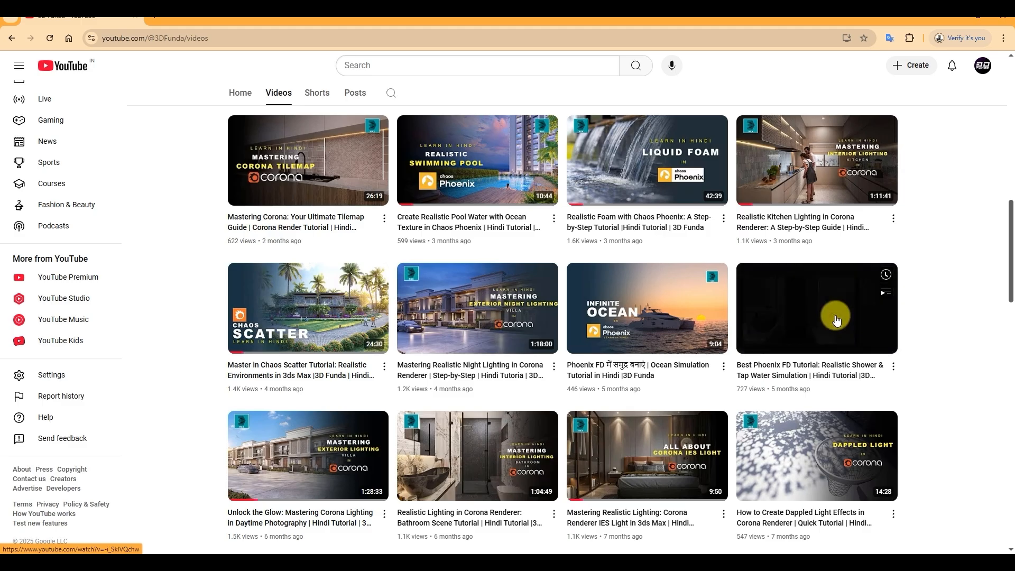
Open the channel's water simulation in Chaos Phoenix FD tutorial, watch it full screen, and return to the channel's video list.
{"action": "scroll", "coordinate": [931, 344], "scroll_direction": "down", "scroll_amount": 20}
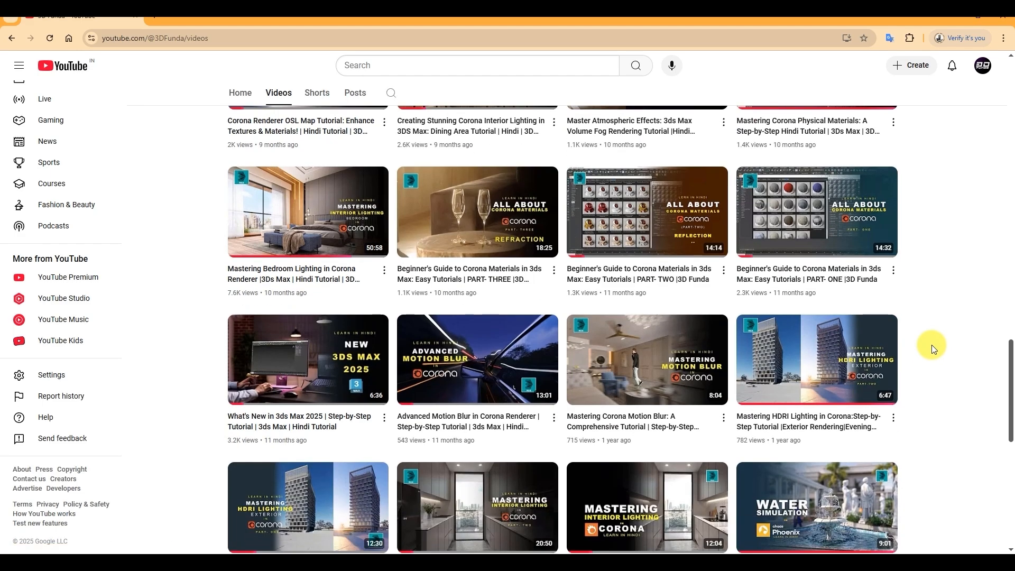
{"action": "scroll", "coordinate": [906, 344], "scroll_direction": "up", "scroll_amount": 5}
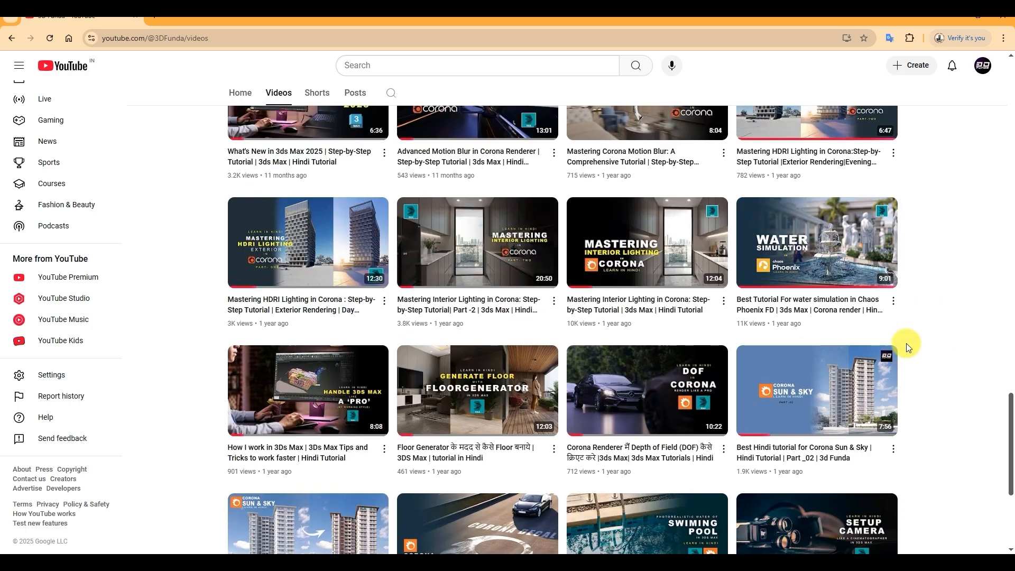
{"action": "left_click", "coordinate": [864, 283]}
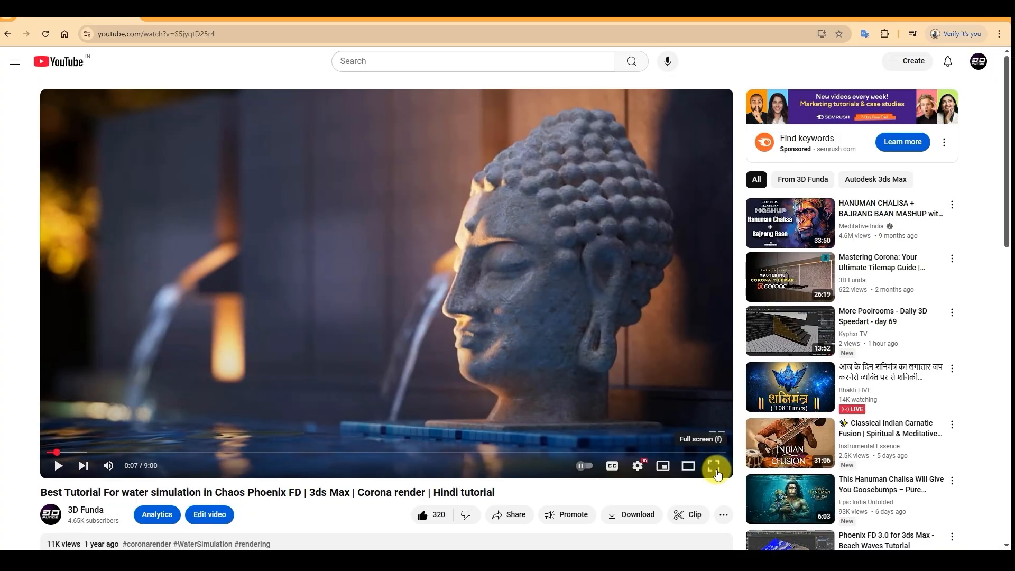
{"action": "left_click", "coordinate": [717, 470]}
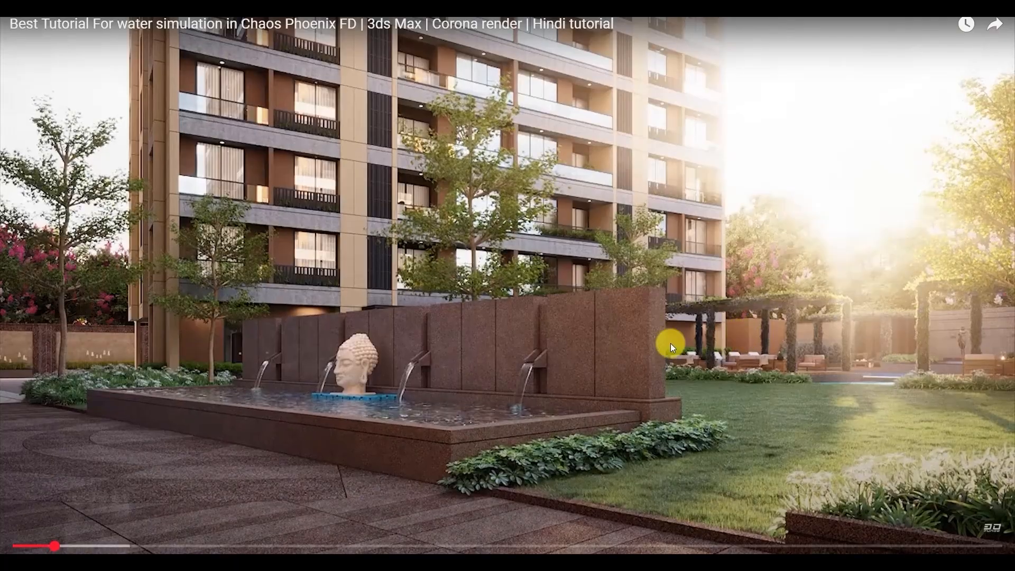
{"action": "left_click_drag", "start_coordinate": [65, 544], "coordinate": [68, 547]}
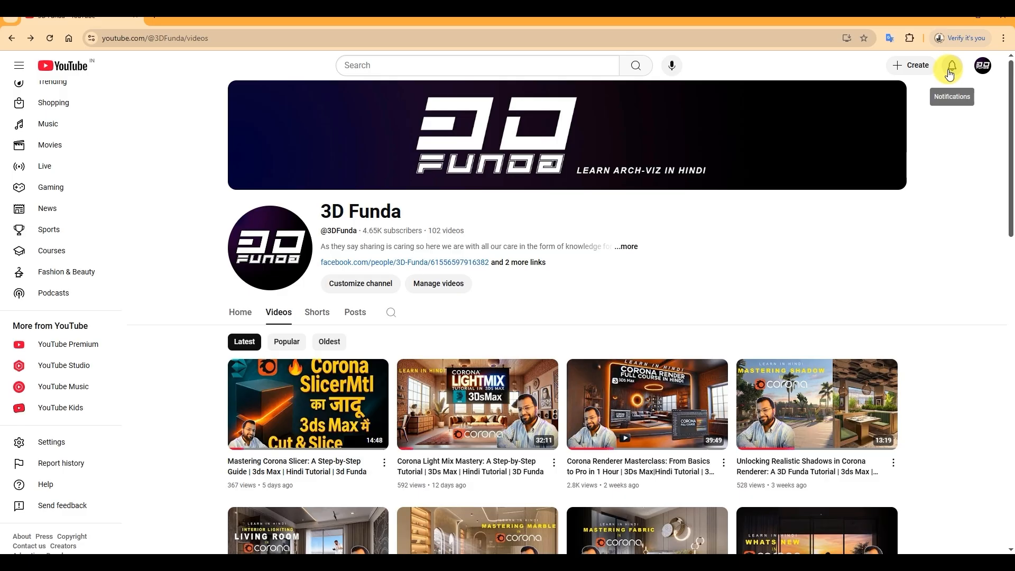
{"action": "scroll", "coordinate": [935, 274], "scroll_direction": "down", "scroll_amount": 8}
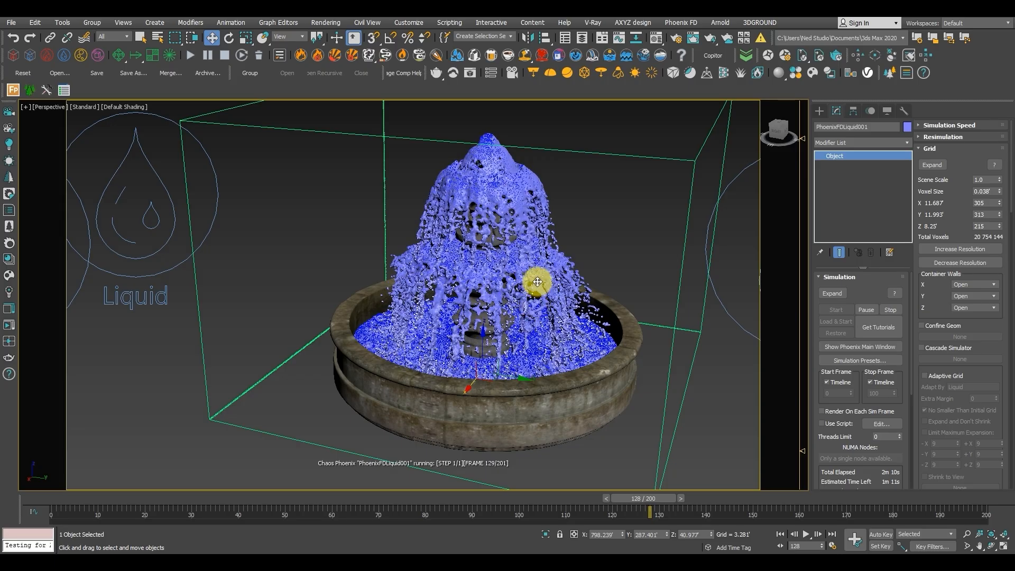
Switch back to 3ds Max and examine the running liquid simulation on the fountain's tiers and basin from close range.
{"action": "scroll", "coordinate": [537, 281], "scroll_direction": "up", "scroll_amount": 2}
{"action": "scroll", "coordinate": [537, 280], "scroll_direction": "up", "scroll_amount": 2}
{"action": "scroll", "coordinate": [537, 281], "scroll_direction": "down", "scroll_amount": 2}
{"action": "scroll", "coordinate": [541, 277], "scroll_direction": "up", "scroll_amount": 1}
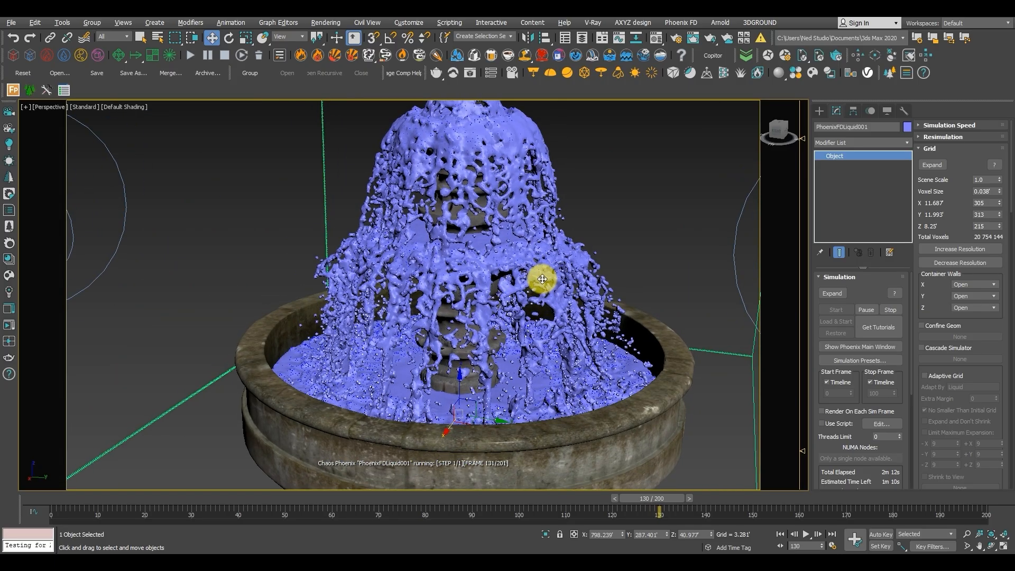
{"action": "scroll", "coordinate": [544, 275], "scroll_direction": "down", "scroll_amount": 2}
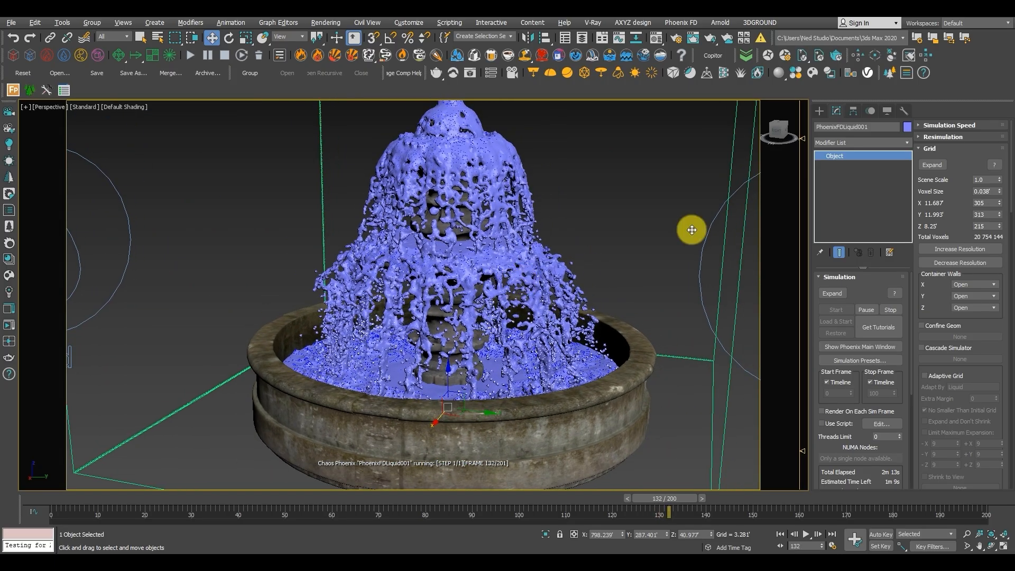
{"action": "mouse_move", "coordinate": [436, 300]}
{"action": "middle_mouse_down", "text": "alt"}
{"action": "mouse_move", "coordinate": [453, 292]}
{"action": "mouse_move", "coordinate": [441, 292]}
{"action": "middle_mouse_up", "text": "alt"}
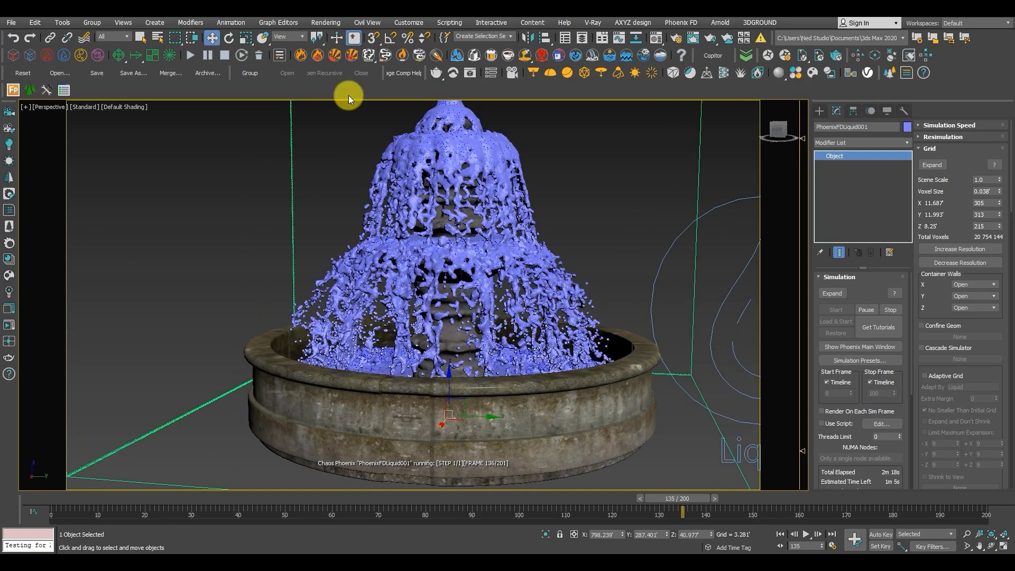
Return the timeline to frame 0 with the whole fountain and simulator box in view.
{"action": "left_click_drag", "start_coordinate": [690, 499], "coordinate": [51, 476]}
{"action": "mouse_move", "coordinate": [356, 303]}
{"action": "middle_mouse_down", "text": "alt"}
{"action": "mouse_move", "coordinate": [335, 313]}
{"action": "mouse_move", "coordinate": [355, 317]}
{"action": "middle_mouse_up", "text": "alt"}
{"action": "scroll", "coordinate": [335, 313], "scroll_direction": "down", "scroll_amount": 3}
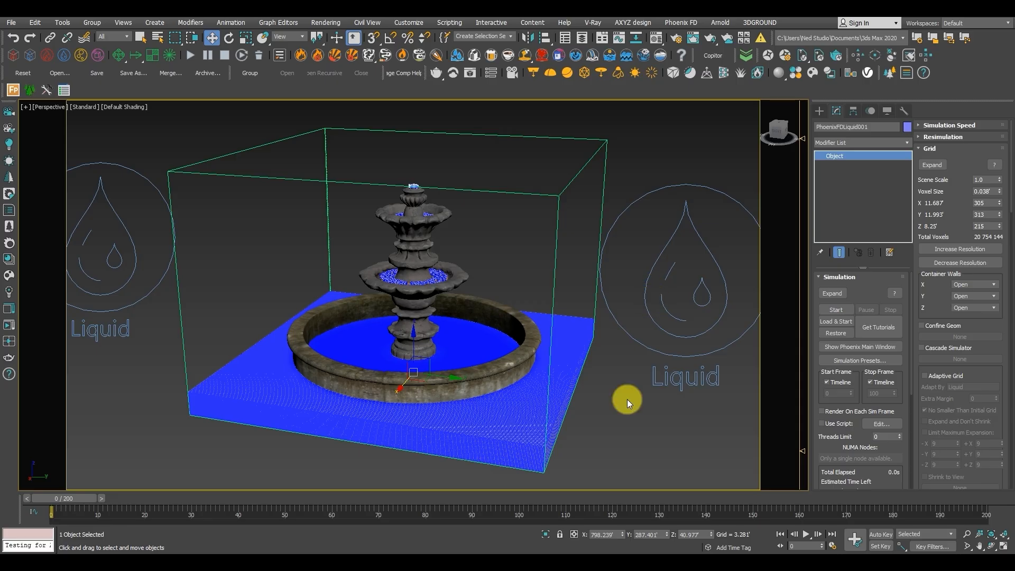
Create a preview animation of the Perspective viewport as Phoniex Fountain01_preview.avi, watch it, and close the player.
{"action": "right_click", "coordinate": [630, 559]}
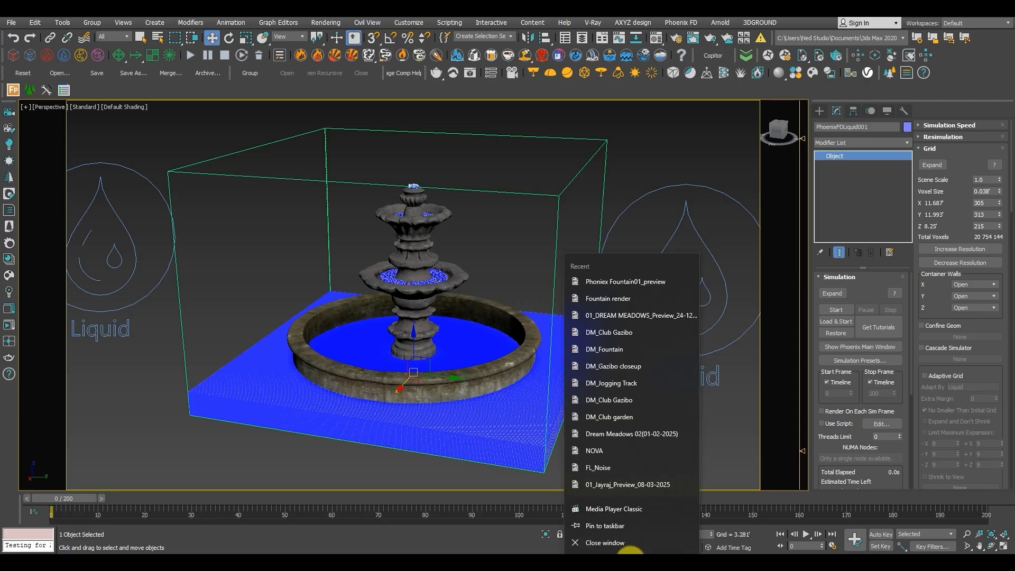
{"action": "left_click", "coordinate": [630, 561]}
{"action": "left_click", "coordinate": [559, 71]}
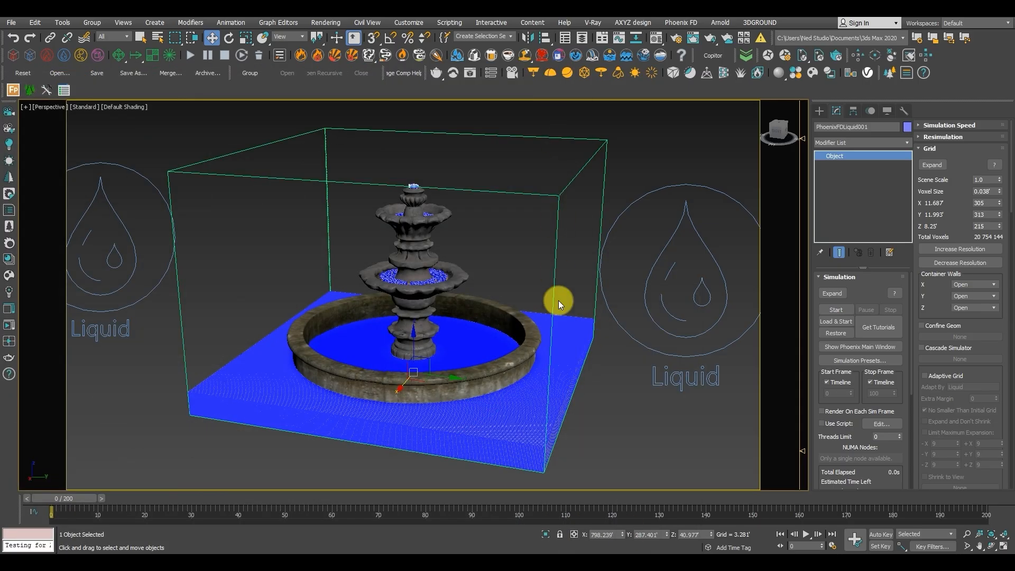
{"action": "left_click", "coordinate": [630, 149]}
{"action": "key", "text": "shift+v"}
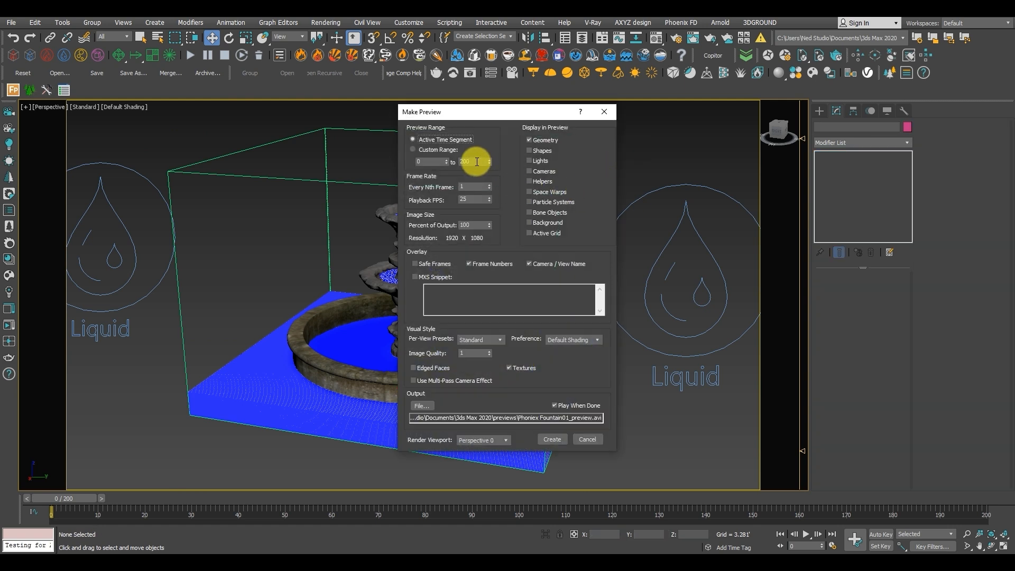
{"action": "left_click", "coordinate": [472, 160]}
{"action": "key", "text": "Return"}
{"action": "left_click", "coordinate": [552, 440]}
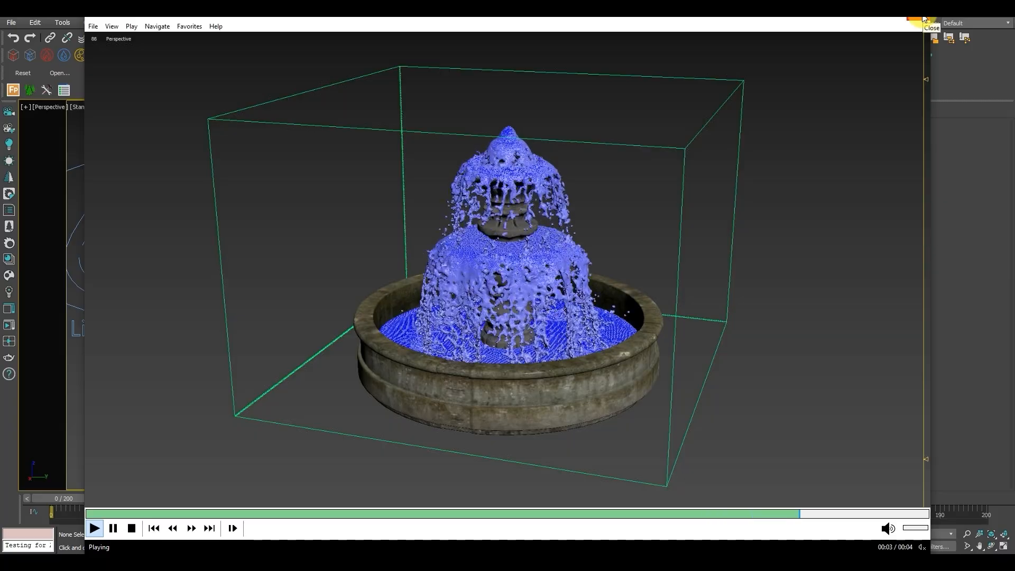
{"action": "left_click", "coordinate": [924, 19]}
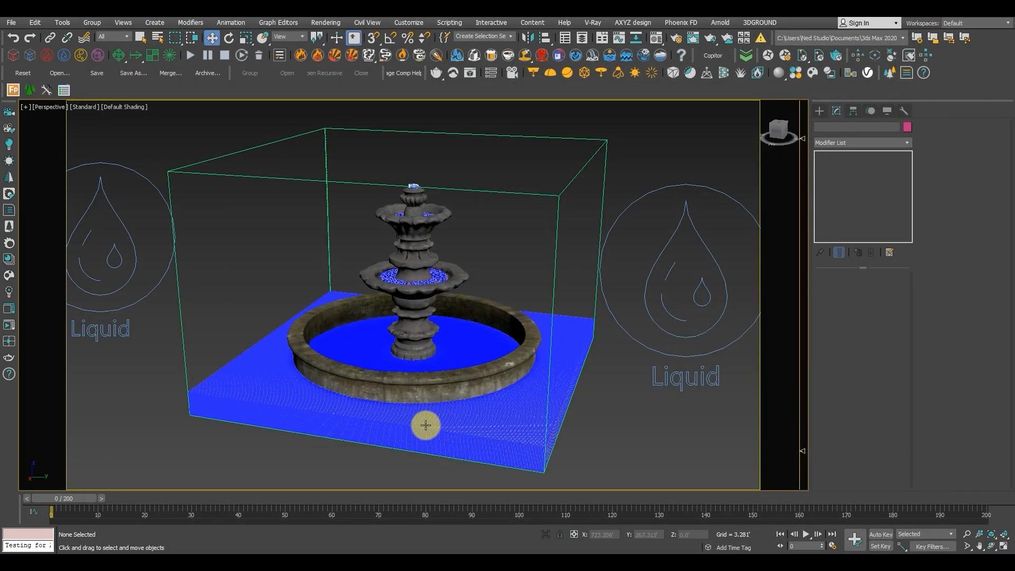
Select the LiquidSrc002 liquid source and review its emission settings.
{"action": "middle_click_drag", "start_coordinate": [227, 282], "coordinate": [238, 282]}
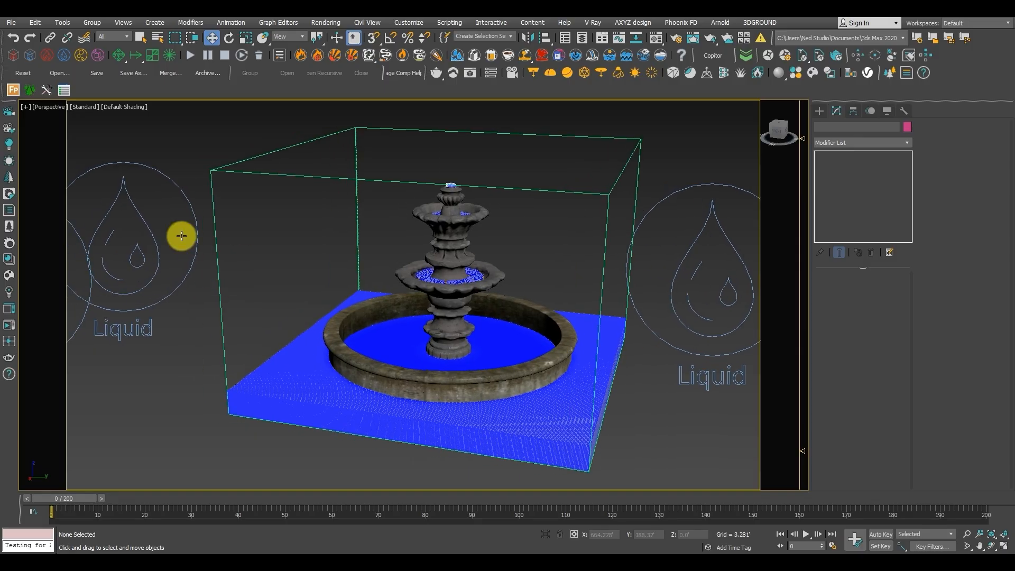
{"action": "left_click", "coordinate": [135, 208]}
{"action": "scroll", "coordinate": [193, 347], "scroll_direction": "down", "scroll_amount": 3}
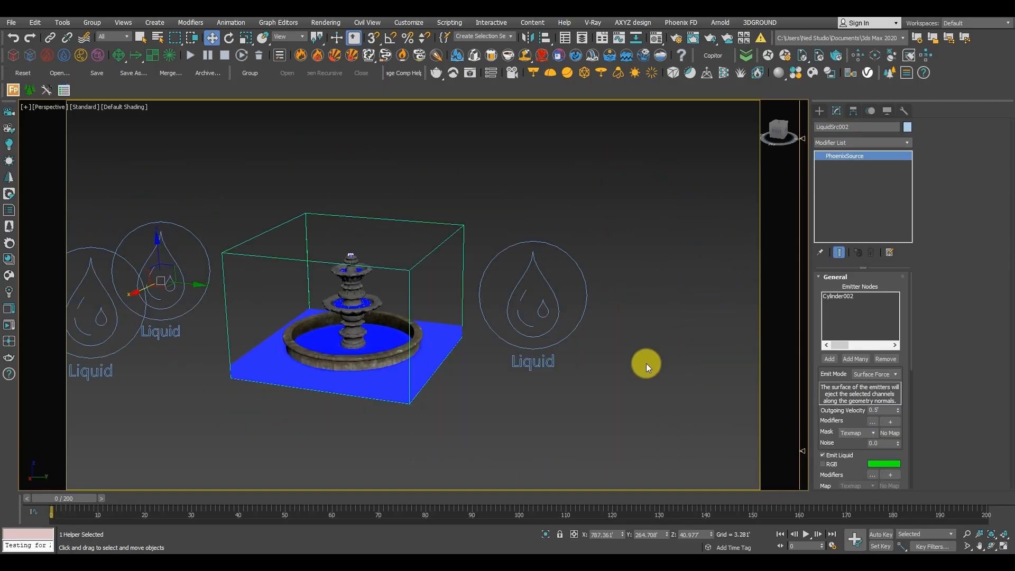
{"action": "left_click_drag", "start_coordinate": [826, 381], "coordinate": [821, 345]}
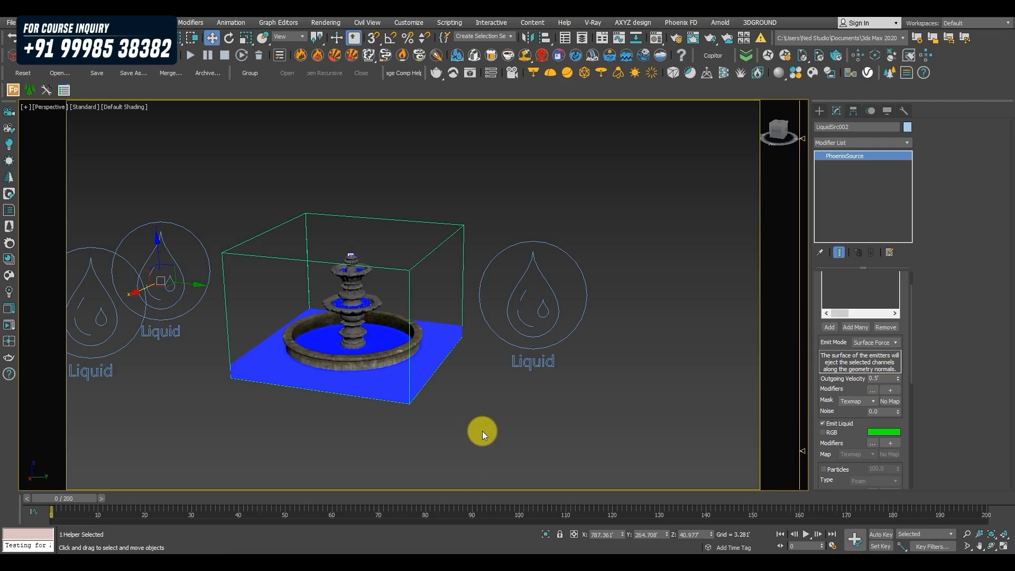
{"action": "middle_click_drag", "start_coordinate": [503, 399], "coordinate": [621, 398]}
Select the PhoenixFDLiquid001 simulator at frame 0 and delete its cached simulation.
{"action": "left_click_drag", "start_coordinate": [73, 501], "coordinate": [2, 495]}
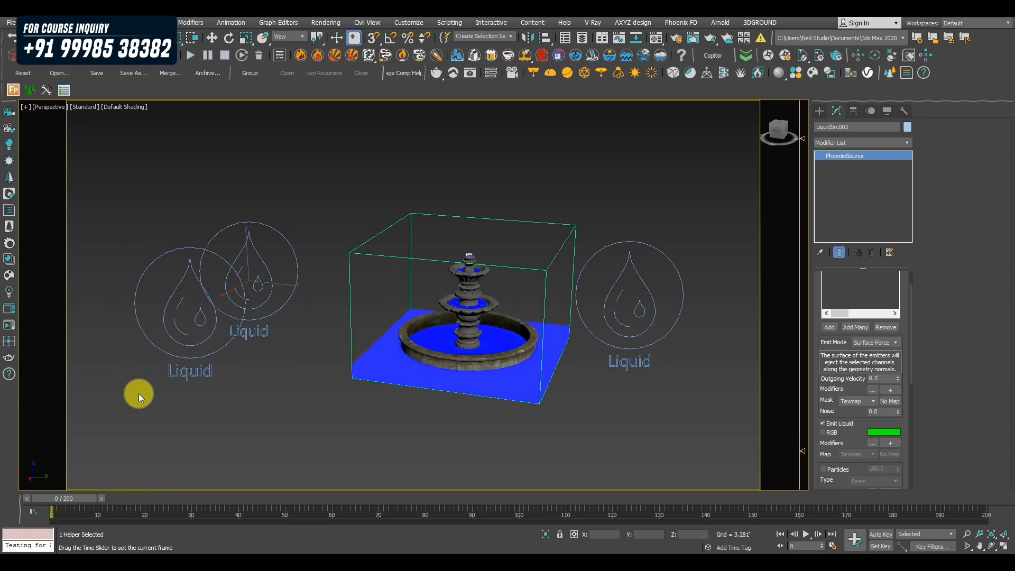
{"action": "key", "text": "w"}
{"action": "left_click_drag", "start_coordinate": [424, 221], "coordinate": [422, 222]}
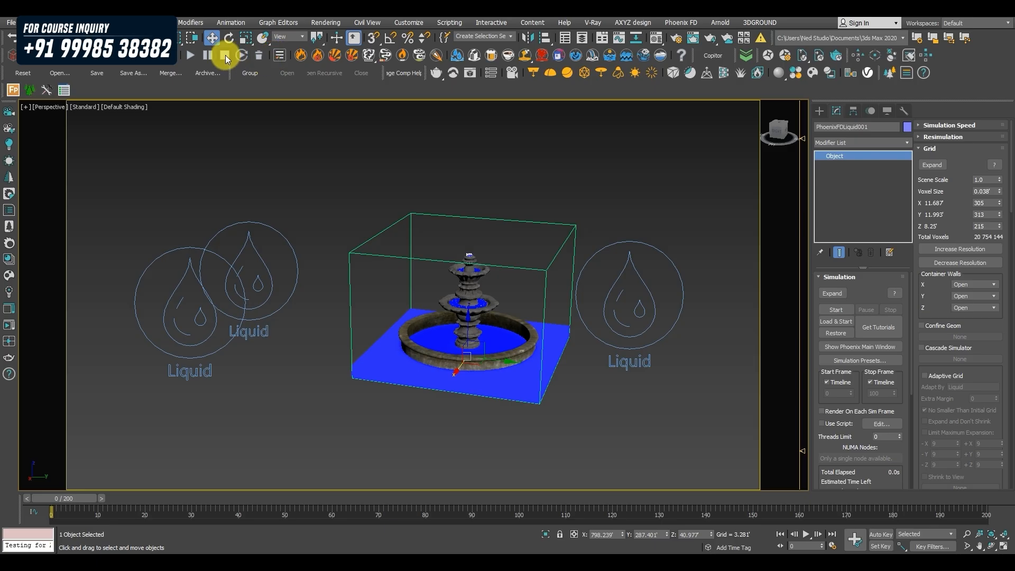
{"action": "left_click", "coordinate": [258, 58]}
{"action": "left_click", "coordinate": [597, 318]}
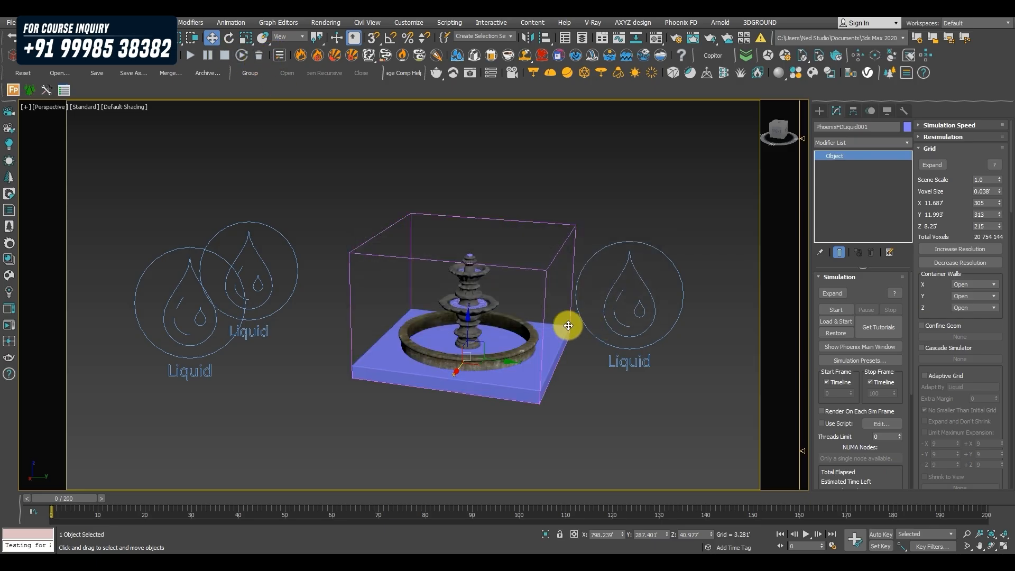
{"action": "middle_click_drag", "start_coordinate": [547, 321], "coordinate": [531, 326], "text": "alt"}
Using Auto Key, set the Outgoing Velocity of the Cylinder002 and Cylinder003 liquid sources to 0.1' at frame 35.
{"action": "left_click", "coordinate": [305, 206]}
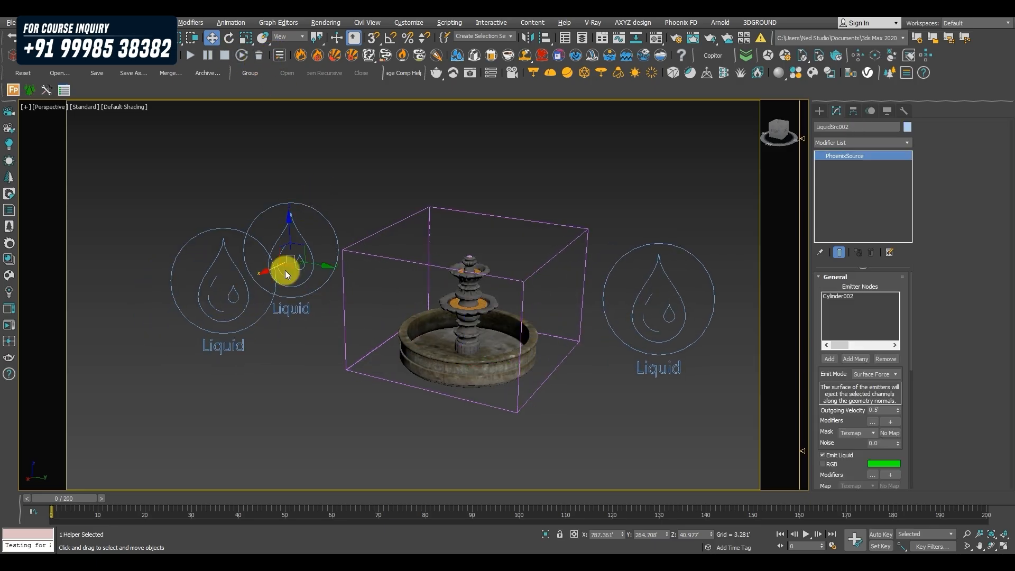
{"action": "left_click", "coordinate": [877, 535]}
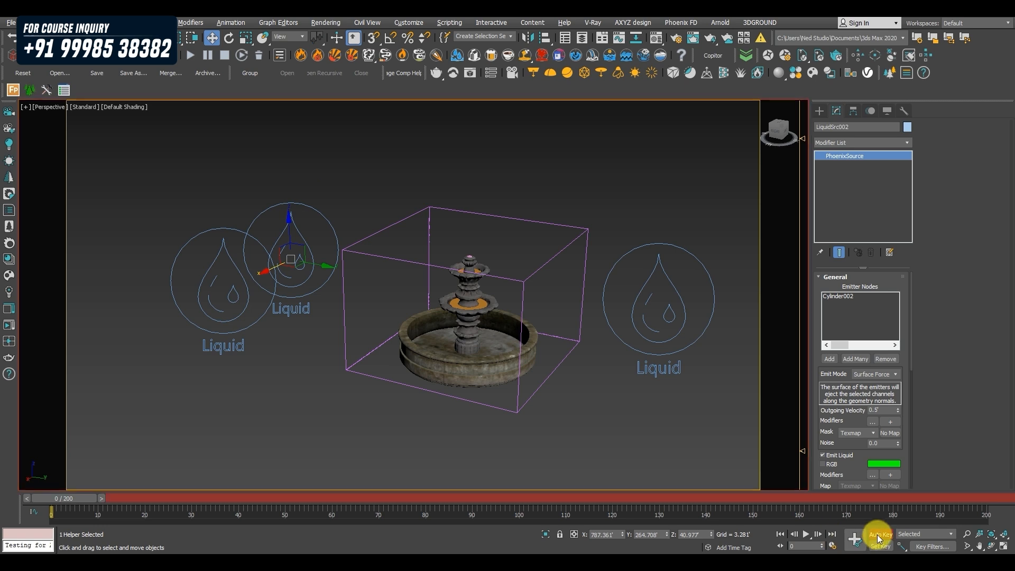
{"action": "left_click", "coordinate": [878, 536]}
{"action": "left_click", "coordinate": [62, 509]}
{"action": "left_click_drag", "start_coordinate": [68, 498], "coordinate": [202, 493]}
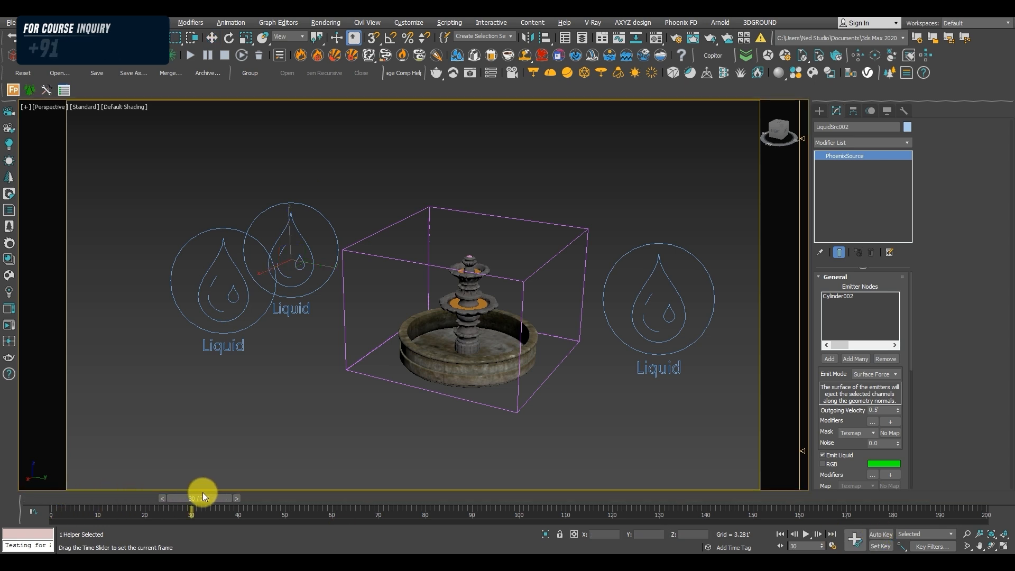
{"action": "key", "text": "w"}
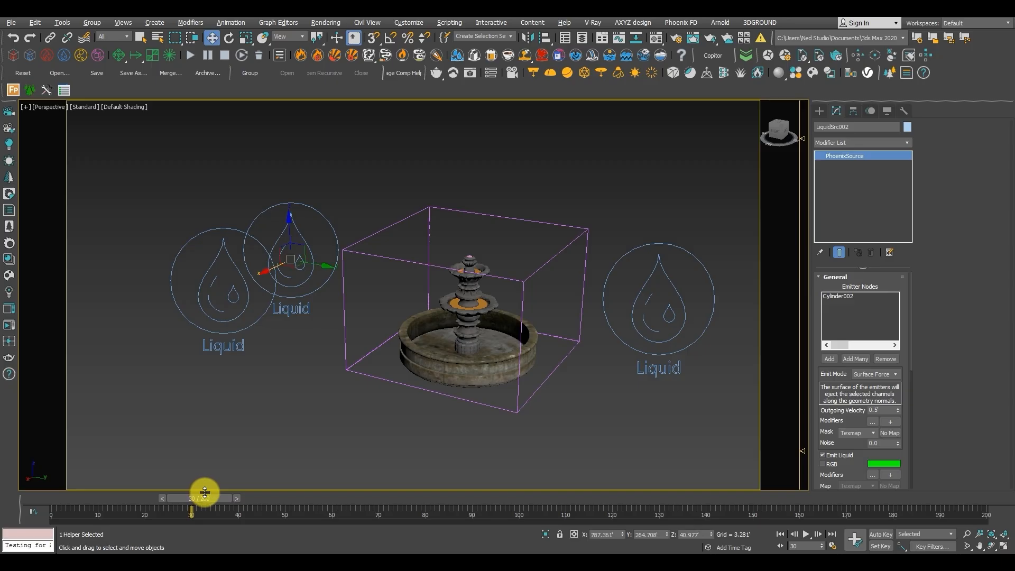
{"action": "left_click", "coordinate": [880, 534]}
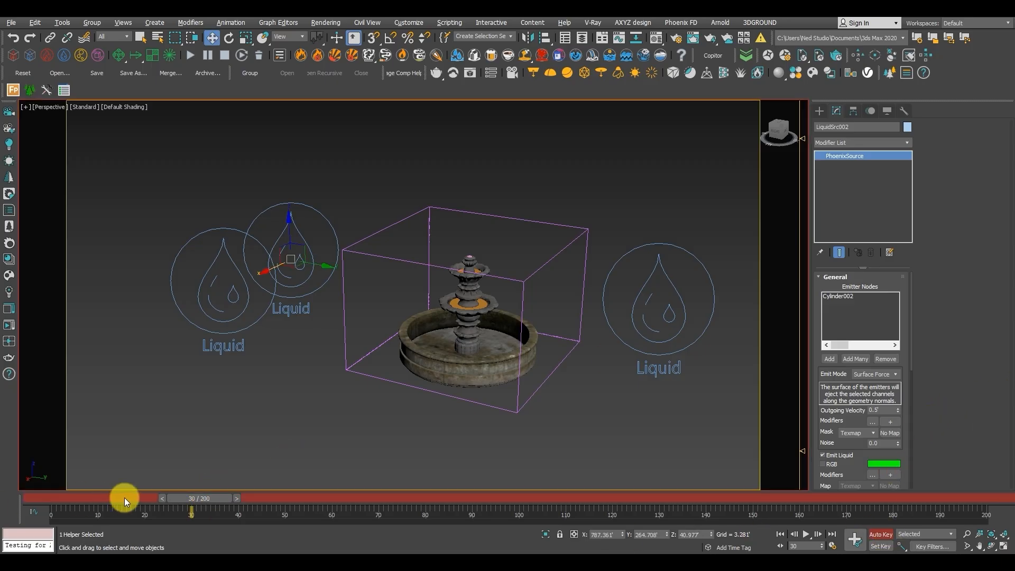
{"action": "left_click_drag", "start_coordinate": [211, 500], "coordinate": [234, 501]}
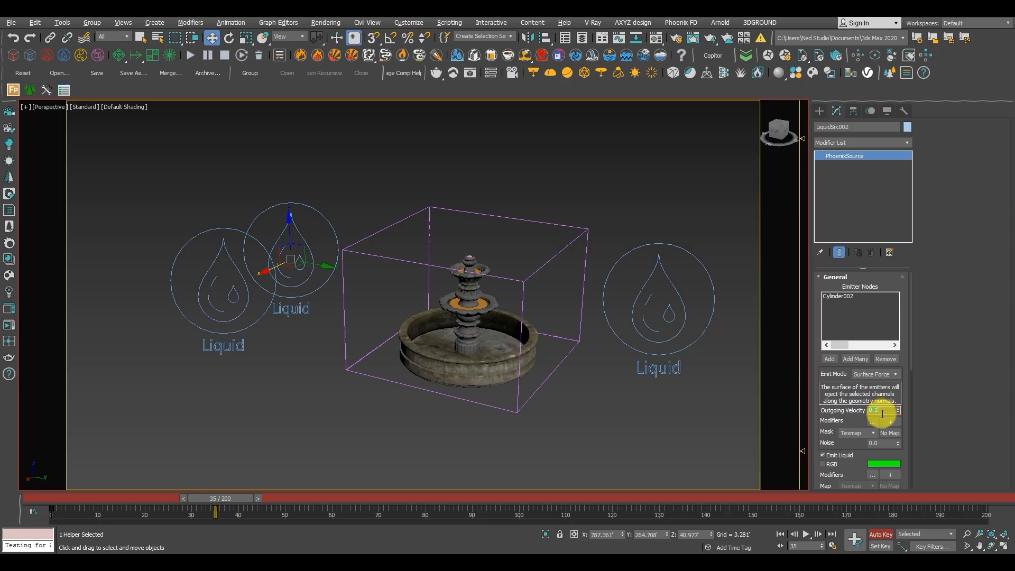
{"action": "left_click", "coordinate": [216, 273]}
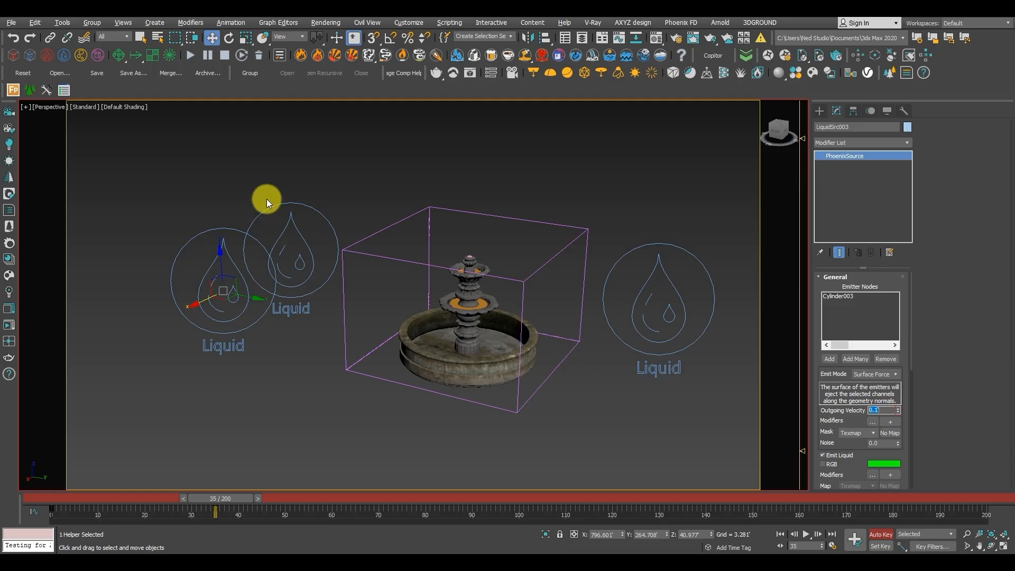
{"action": "left_click", "coordinate": [885, 535]}
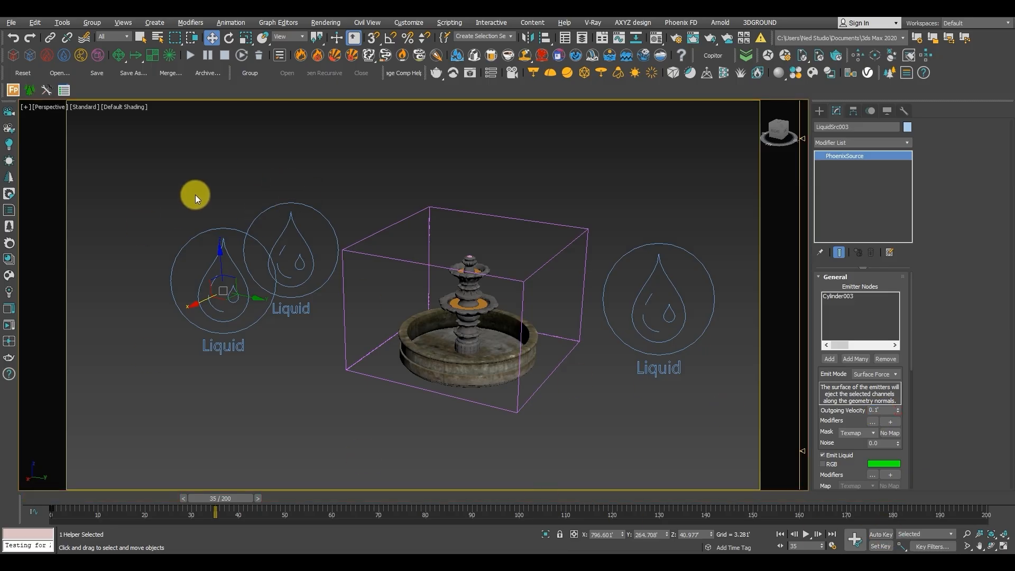
Move the first velocity key of both liquid sources to frame 30, and scrub the timeline to check LiquidSrc002's Outgoing Velocity.
{"action": "left_click", "coordinate": [268, 258], "text": "ctrl"}
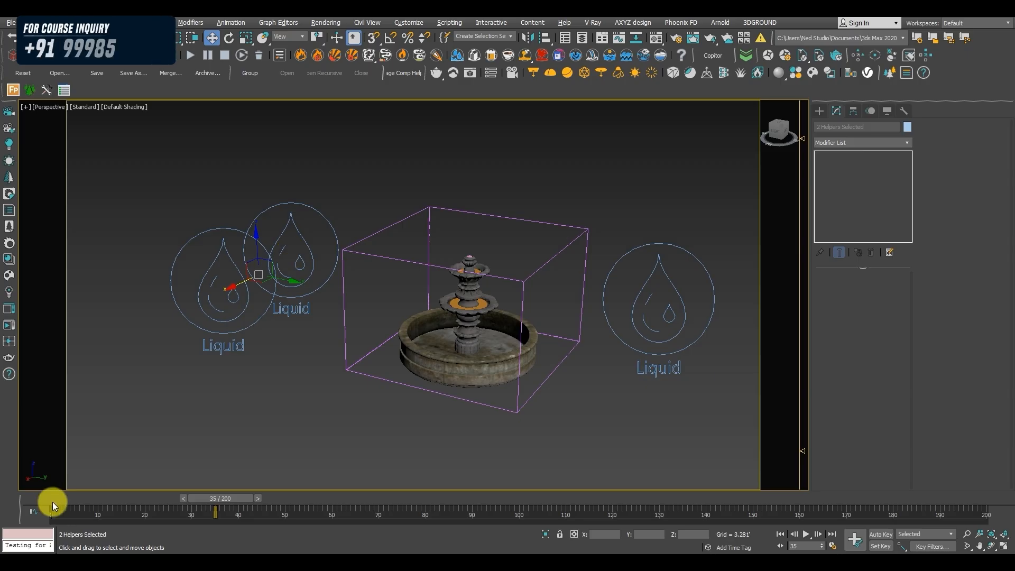
{"action": "mouse_move", "coordinate": [61, 512]}
{"action": "left_mouse_down"}
{"action": "mouse_move", "coordinate": [49, 511]}
{"action": "mouse_move", "coordinate": [194, 518]}
{"action": "mouse_move", "coordinate": [189, 512]}
{"action": "mouse_move", "coordinate": [209, 498]}
{"action": "left_mouse_up"}
{"action": "left_click", "coordinate": [297, 228]}
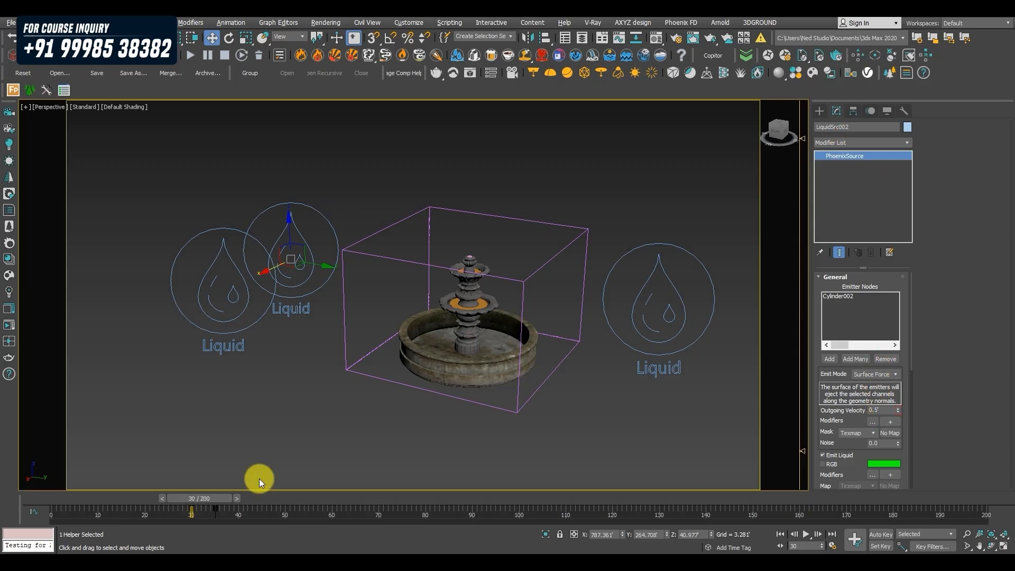
{"action": "left_click_drag", "start_coordinate": [207, 499], "coordinate": [119, 510]}
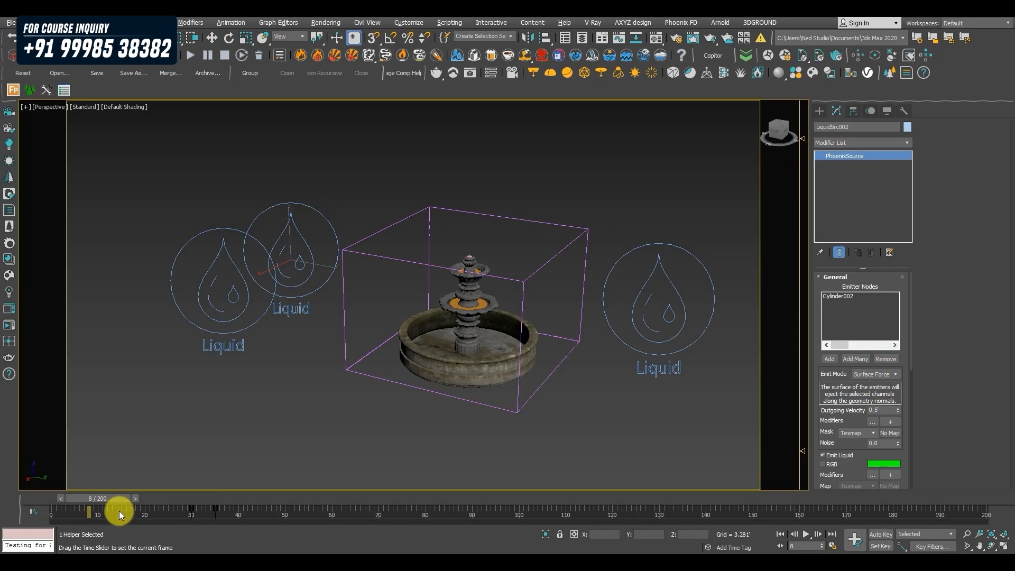
{"action": "left_click_drag", "start_coordinate": [208, 505], "coordinate": [343, 509]}
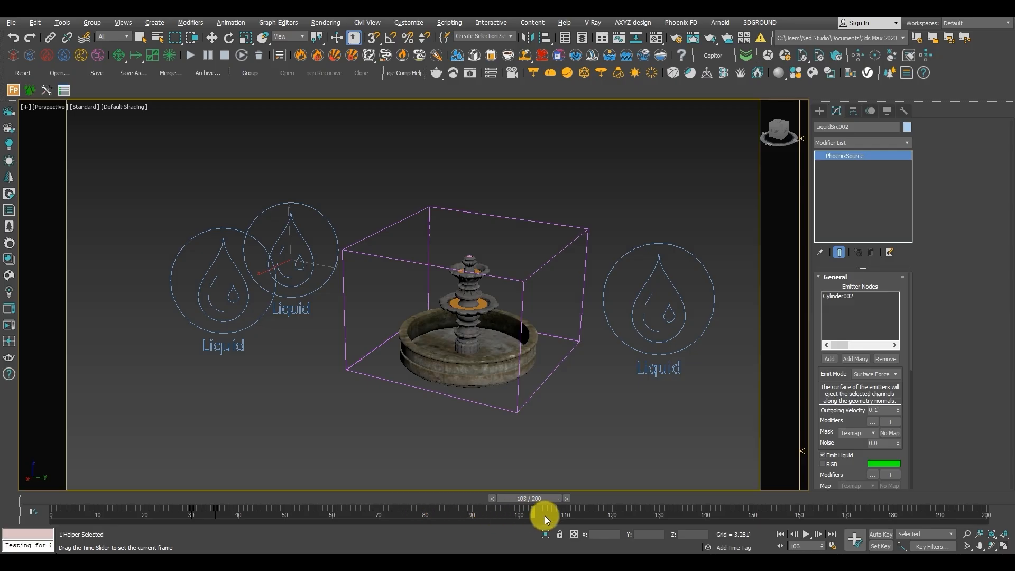
Return the timeline to frame 0 and start the PhoenixFDLiquid001 simulation again with the animated source velocities.
{"action": "left_click_drag", "start_coordinate": [750, 515], "coordinate": [22, 406]}
{"action": "middle_click_drag", "start_coordinate": [577, 165], "coordinate": [553, 173]}
{"action": "left_click", "coordinate": [546, 191]}
{"action": "scroll", "coordinate": [481, 243], "scroll_direction": "up", "scroll_amount": 4}
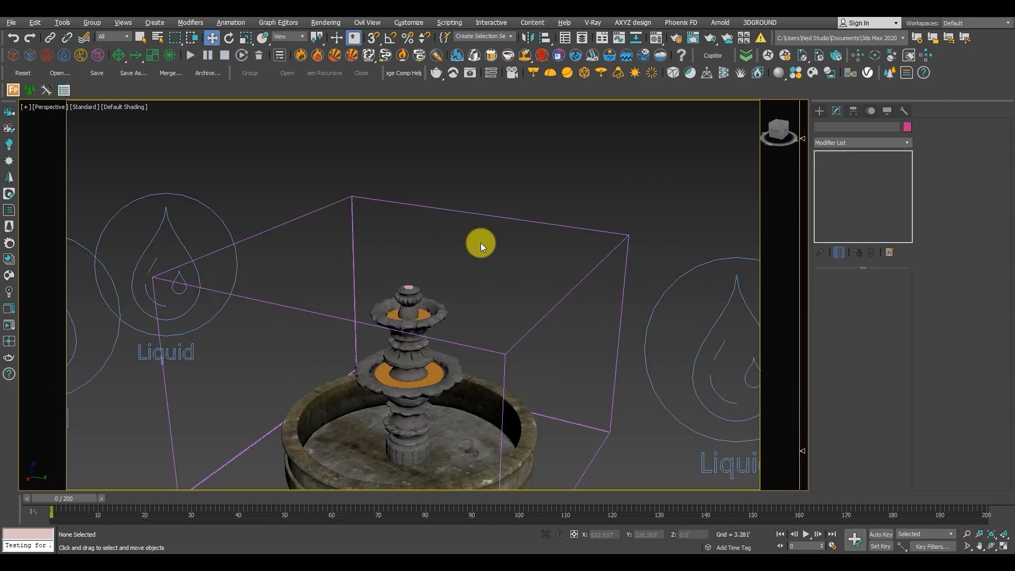
{"action": "middle_click_drag", "start_coordinate": [481, 242], "coordinate": [480, 224], "text": "alt"}
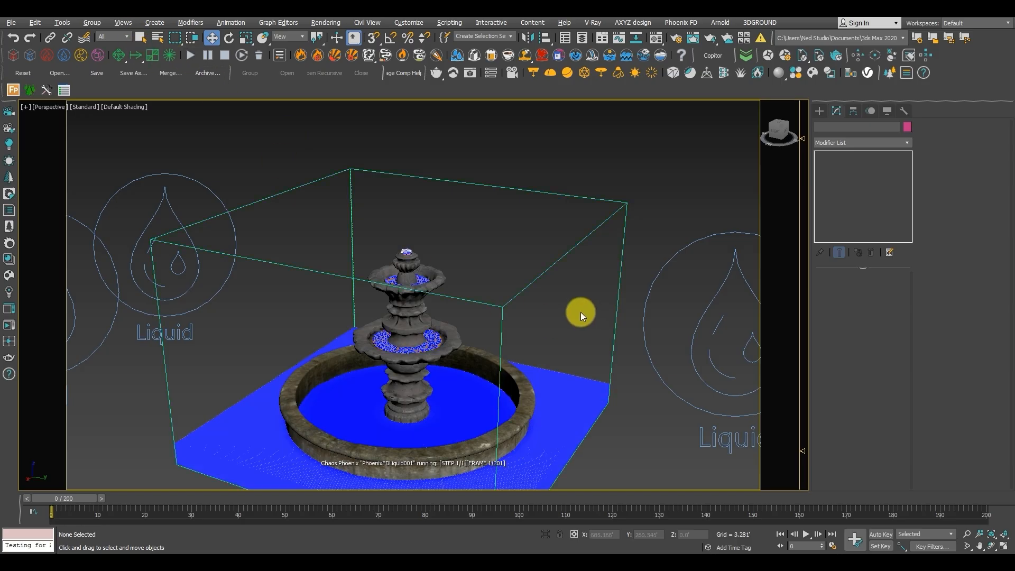
Scrub the simulated fountain from frame 169 back through the timeline to frame 109 and examine the liquid spilling from the tiers up close.
{"action": "scroll", "coordinate": [580, 312], "scroll_direction": "down", "scroll_amount": 4}
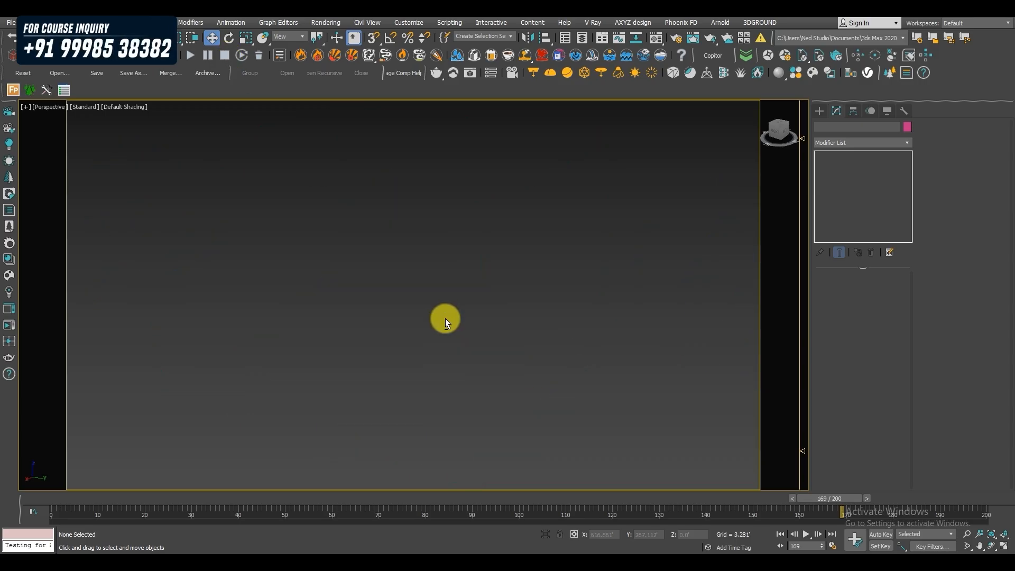
{"action": "scroll", "coordinate": [449, 339], "scroll_direction": "up", "scroll_amount": 5}
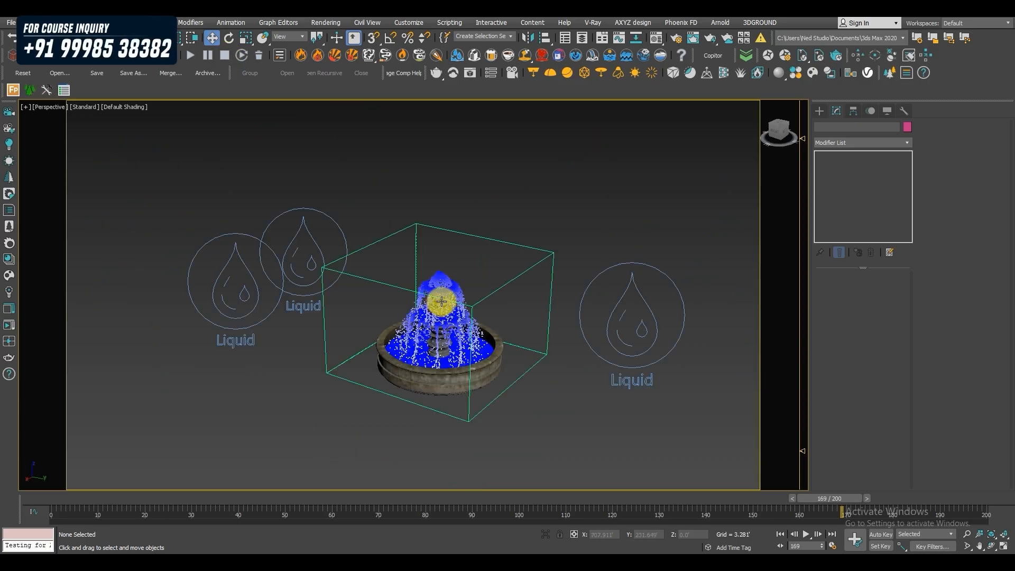
{"action": "left_click_drag", "start_coordinate": [847, 497], "coordinate": [293, 511]}
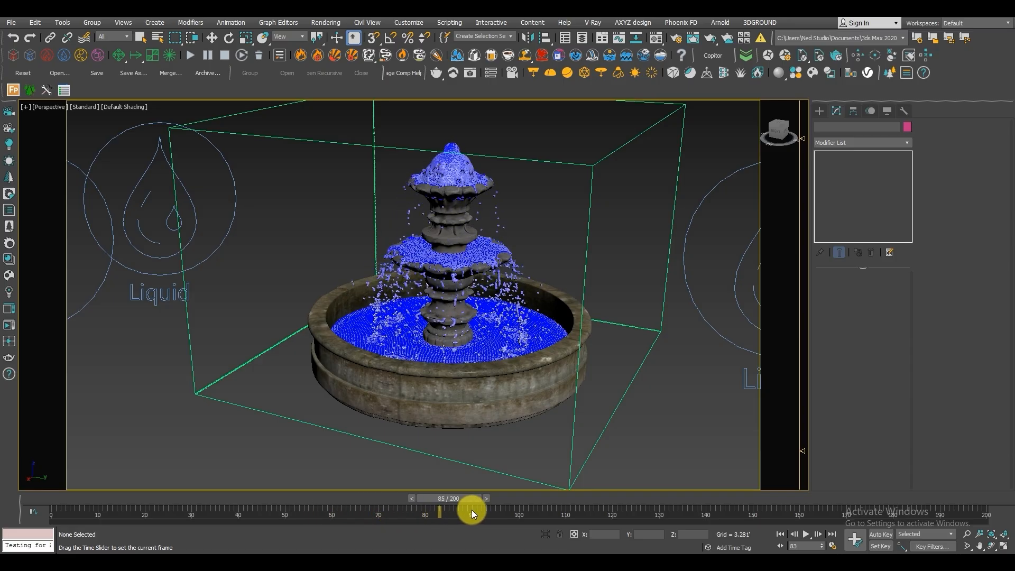
{"action": "left_click_drag", "start_coordinate": [553, 510], "coordinate": [581, 505]}
{"action": "key", "text": "w"}
{"action": "scroll", "coordinate": [544, 305], "scroll_direction": "up", "scroll_amount": 6}
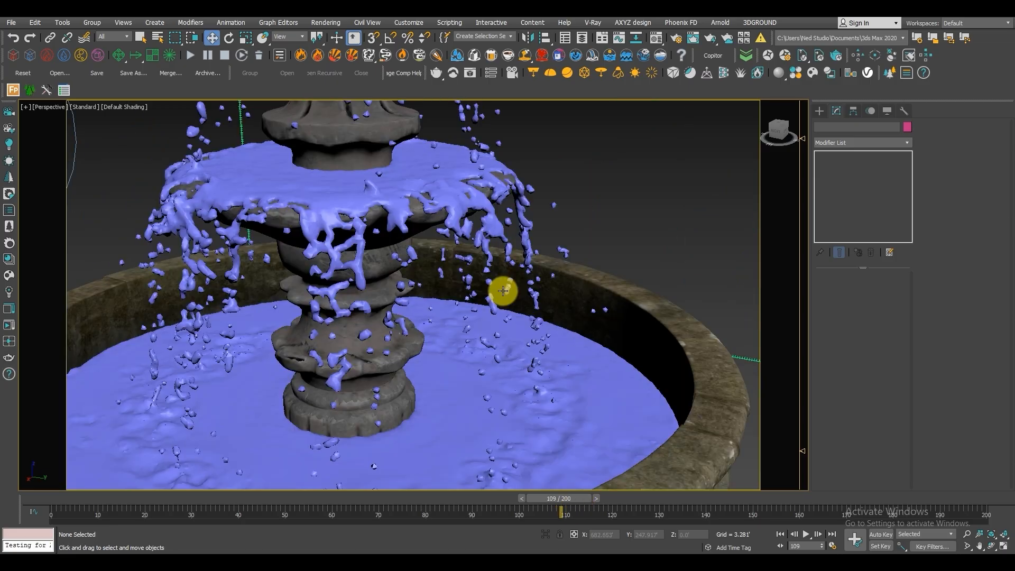
{"action": "scroll", "coordinate": [502, 308], "scroll_direction": "down", "scroll_amount": 3}
{"action": "middle_click_drag", "start_coordinate": [465, 286], "coordinate": [481, 353]}
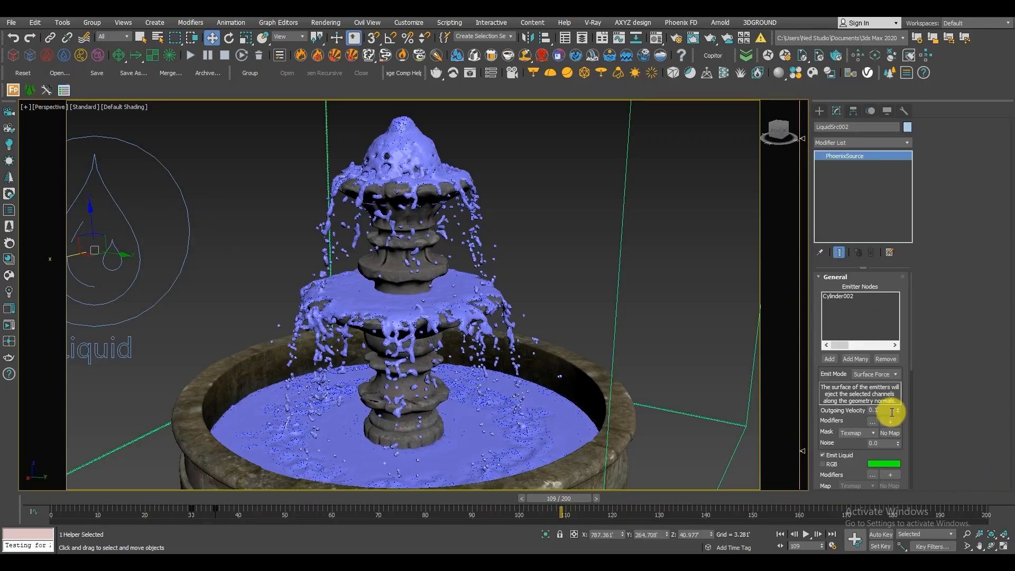
Scrub back to frame 23 and inspect the liquid level in the lower basin and the flow in the upper tiers.
{"action": "mouse_move", "coordinate": [572, 499]}
{"action": "left_mouse_down"}
{"action": "mouse_move", "coordinate": [373, 483]}
{"action": "mouse_move", "coordinate": [526, 499]}
{"action": "mouse_move", "coordinate": [113, 502]}
{"action": "mouse_move", "coordinate": [571, 493]}
{"action": "left_mouse_up"}
{"action": "key", "text": "w"}
{"action": "scroll", "coordinate": [539, 421], "scroll_direction": "down", "scroll_amount": 4}
{"action": "middle_click_drag", "start_coordinate": [539, 422], "coordinate": [506, 379], "text": "alt"}
{"action": "scroll", "coordinate": [543, 421], "scroll_direction": "up", "scroll_amount": 2}
{"action": "middle_click_drag", "start_coordinate": [505, 379], "coordinate": [521, 394], "text": "alt"}
{"action": "middle_click_drag", "start_coordinate": [520, 394], "coordinate": [534, 374]}
{"action": "scroll", "coordinate": [534, 374], "scroll_direction": "up", "scroll_amount": 3}
{"action": "left_click_drag", "start_coordinate": [516, 500], "coordinate": [195, 499]}
{"action": "key", "text": "w"}
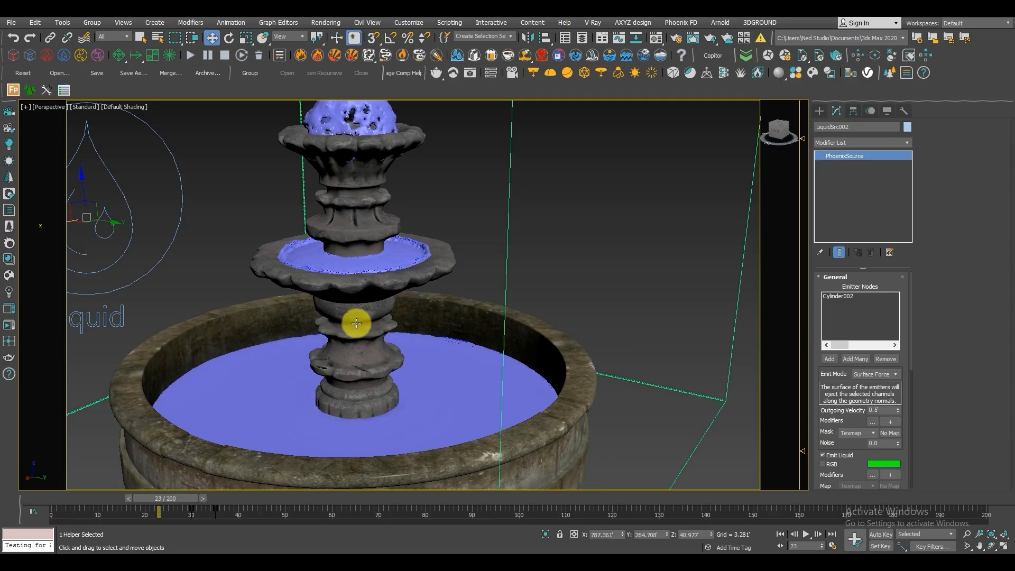
{"action": "middle_click_drag", "start_coordinate": [509, 412], "coordinate": [536, 374]}
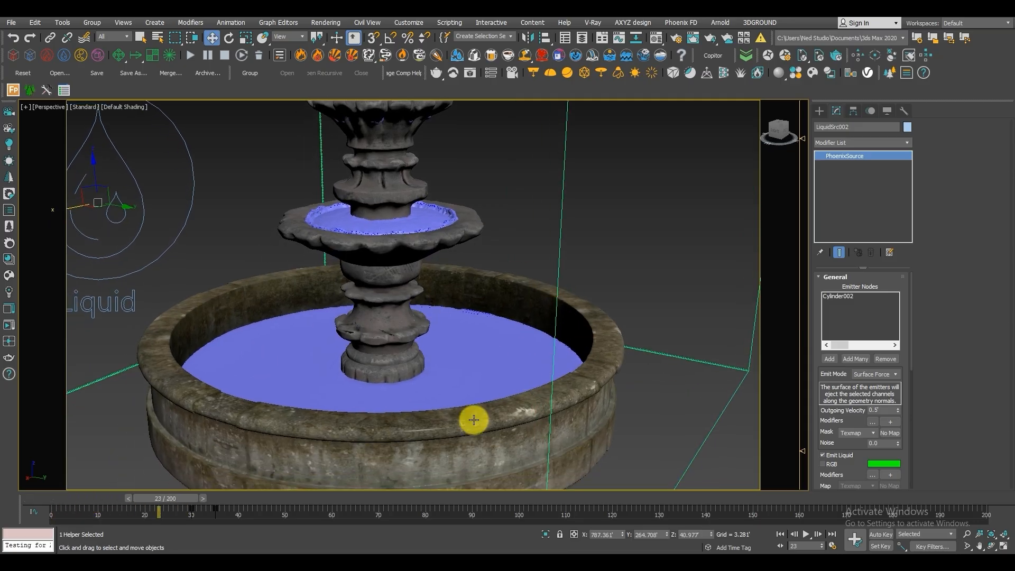
{"action": "scroll", "coordinate": [437, 421], "scroll_direction": "down", "scroll_amount": 3}
{"action": "middle_click_drag", "start_coordinate": [442, 414], "coordinate": [457, 377]}
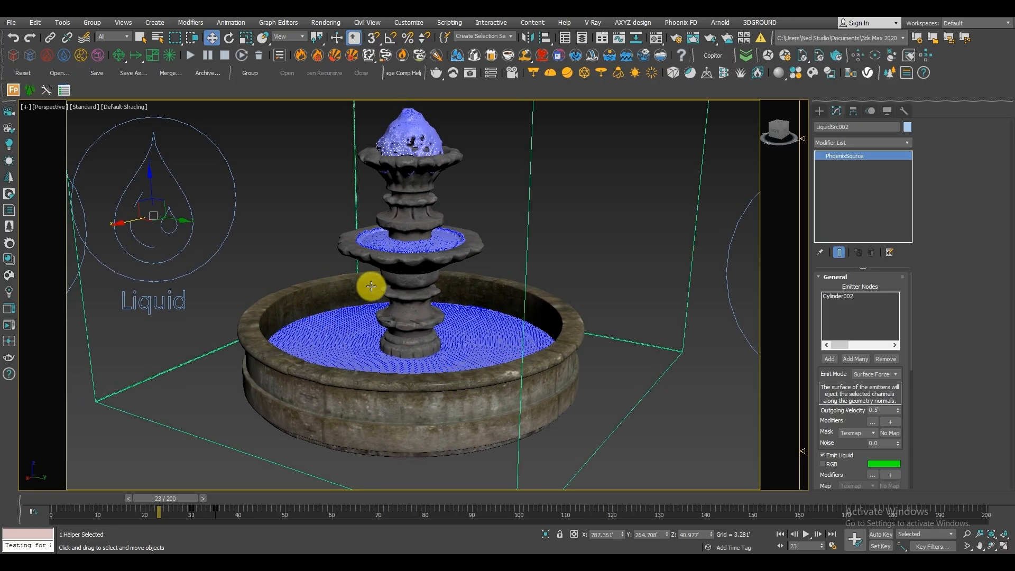
Select the PhoenixFDLiquid001 simulator and raise it vertically in the Front view to a Z of about 41.722', then return to Perspective.
{"action": "middle_click_drag", "start_coordinate": [642, 326], "coordinate": [634, 322]}
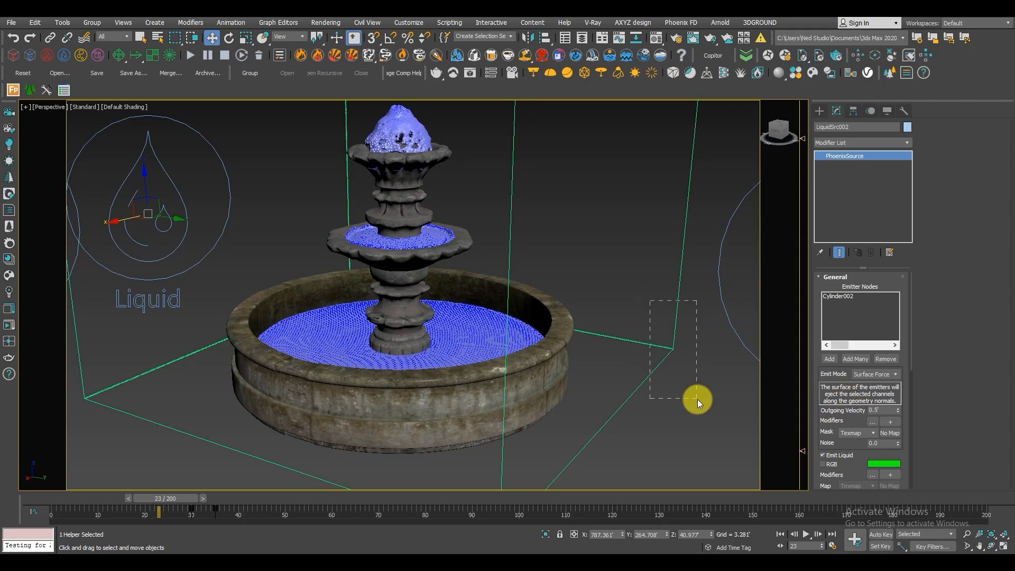
{"action": "left_click_drag", "start_coordinate": [696, 399], "coordinate": [698, 399]}
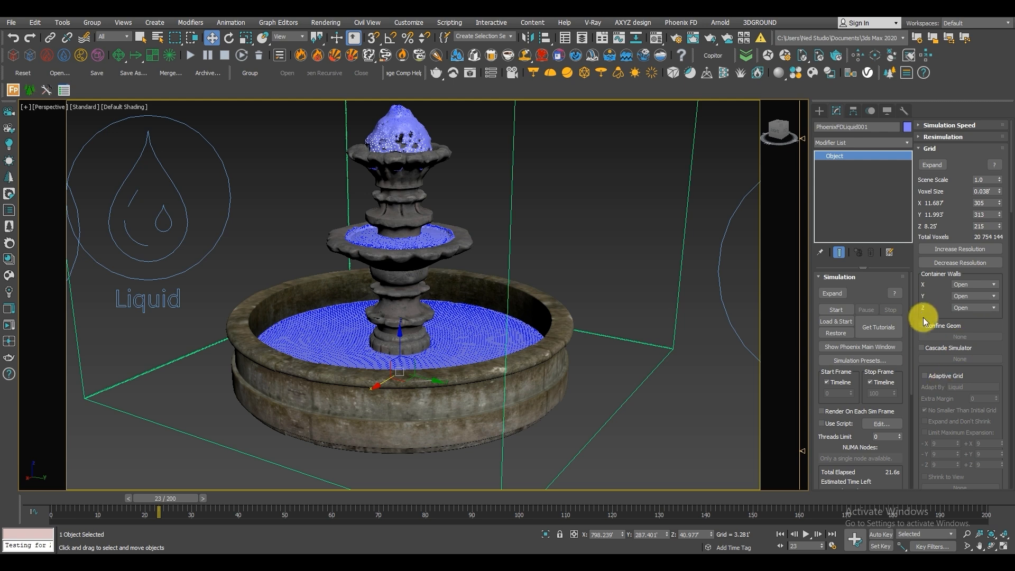
{"action": "scroll", "coordinate": [946, 179], "scroll_direction": "down", "scroll_amount": 5}
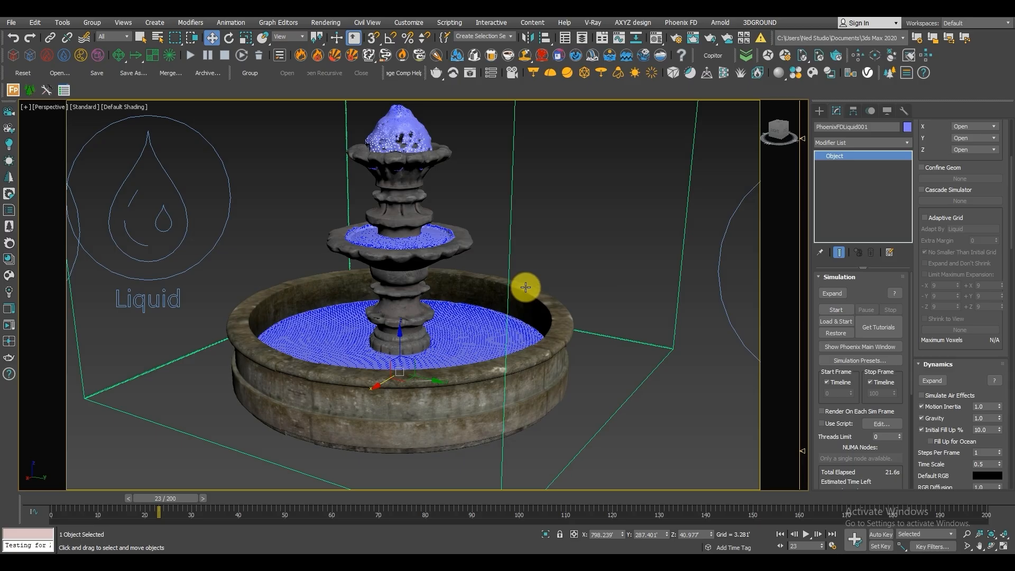
{"action": "key", "text": "f"}
{"action": "middle_click_drag", "start_coordinate": [403, 448], "coordinate": [417, 331]}
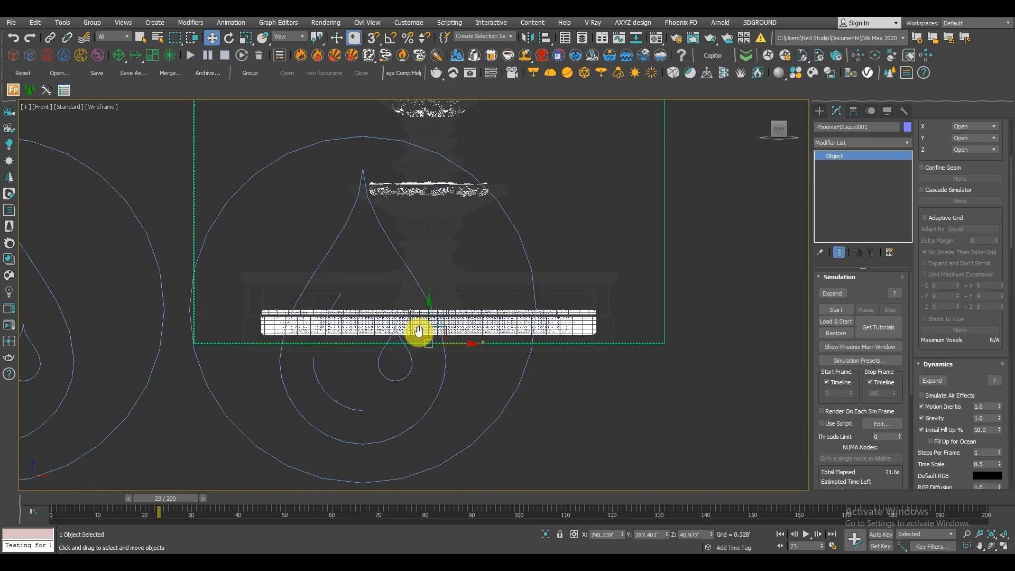
{"action": "scroll", "coordinate": [419, 329], "scroll_direction": "up", "scroll_amount": 2}
{"action": "left_click_drag", "start_coordinate": [433, 317], "coordinate": [430, 269]}
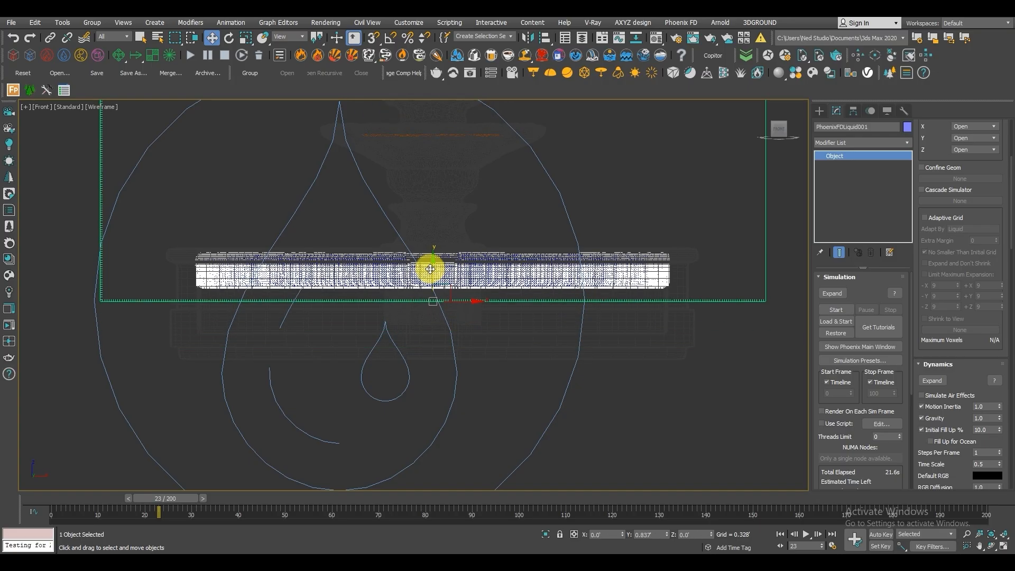
{"action": "left_click_drag", "start_coordinate": [430, 269], "coordinate": [433, 280]}
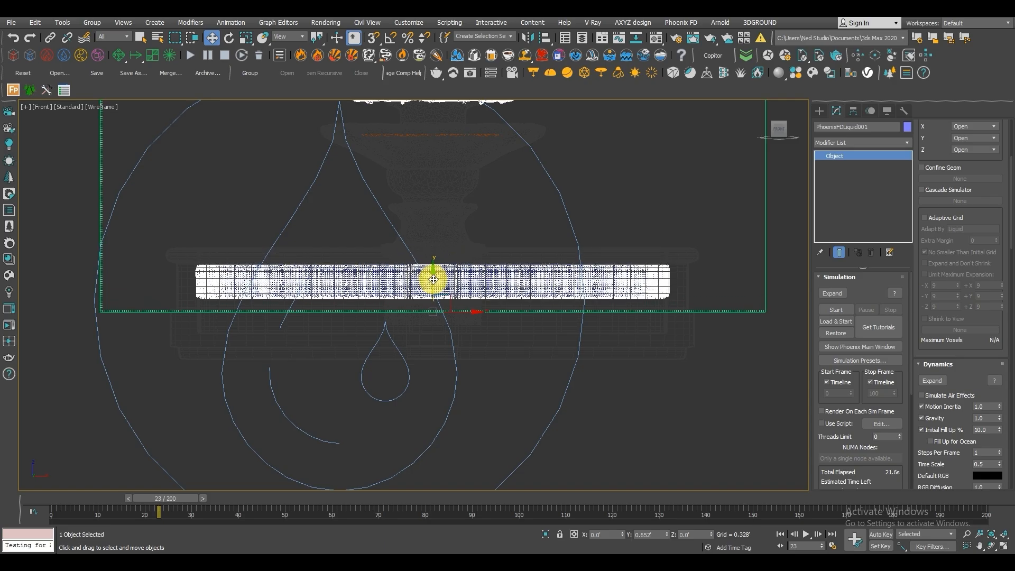
{"action": "key", "text": "p"}
{"action": "left_click_drag", "start_coordinate": [397, 319], "coordinate": [412, 334]}
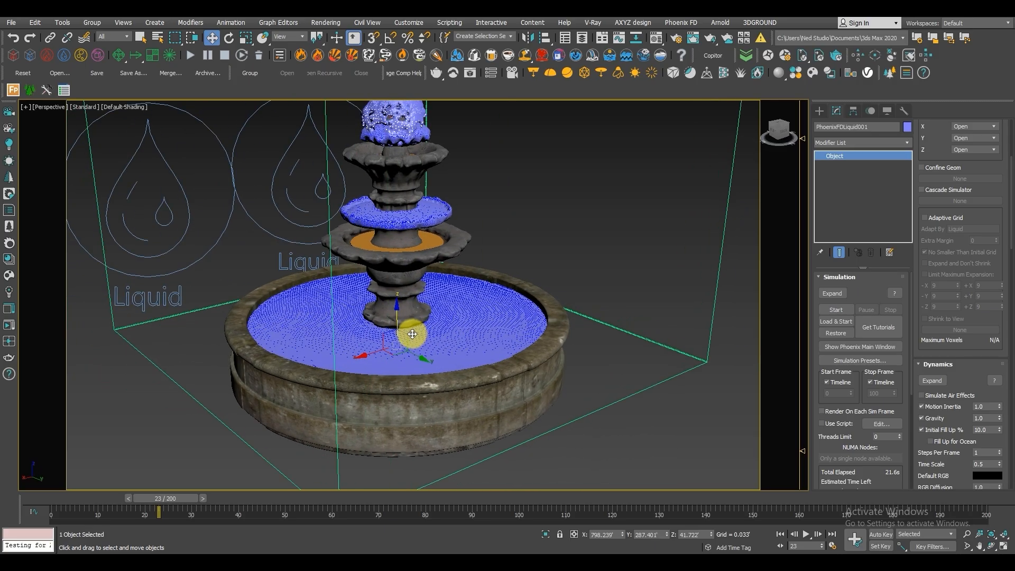
{"action": "scroll", "coordinate": [425, 304], "scroll_direction": "down", "scroll_amount": 4}
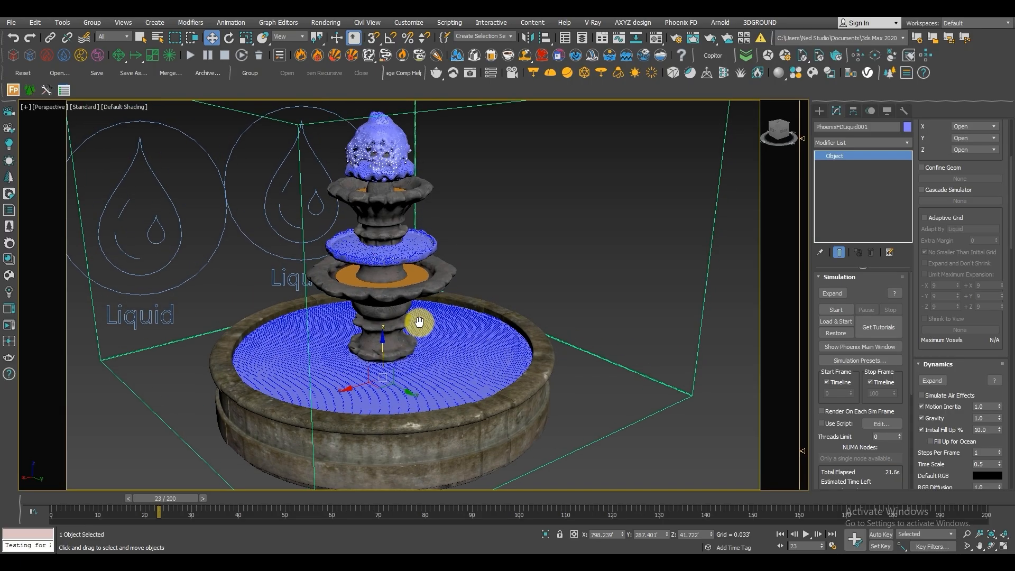
Delete the simulator's cached simulation and return the timeline to frame 0.
{"action": "left_click", "coordinate": [258, 56]}
{"action": "key", "text": "Return"}
{"action": "left_click_drag", "start_coordinate": [180, 500], "coordinate": [28, 500]}
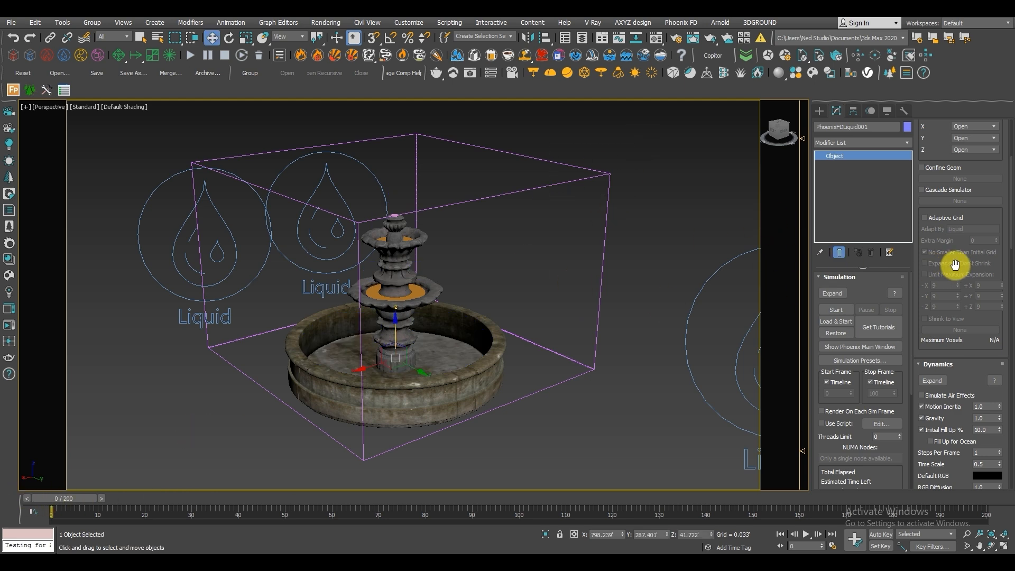
Reduce the simulator's grid resolution to a 0.06' voxel size and start the simulation.
{"action": "left_click_drag", "start_coordinate": [928, 142], "coordinate": [920, 351]}
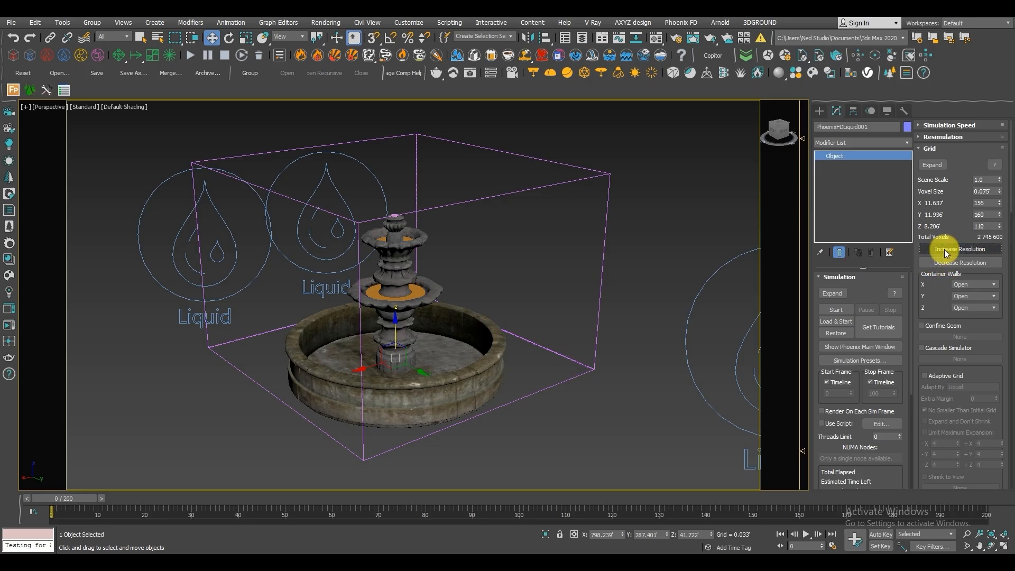
{"action": "middle_click_drag", "start_coordinate": [397, 272], "coordinate": [383, 264]}
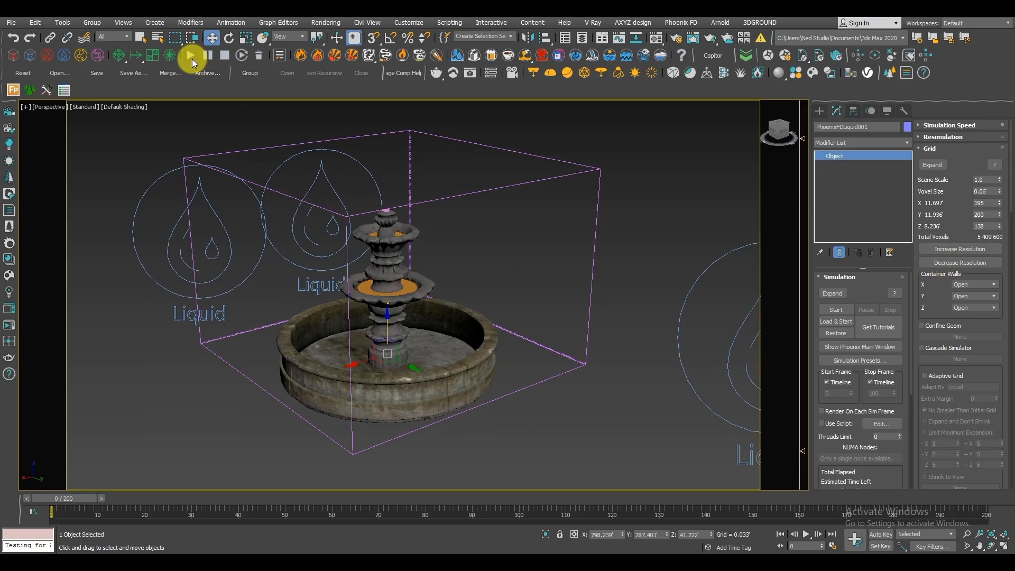
{"action": "left_click", "coordinate": [191, 55]}
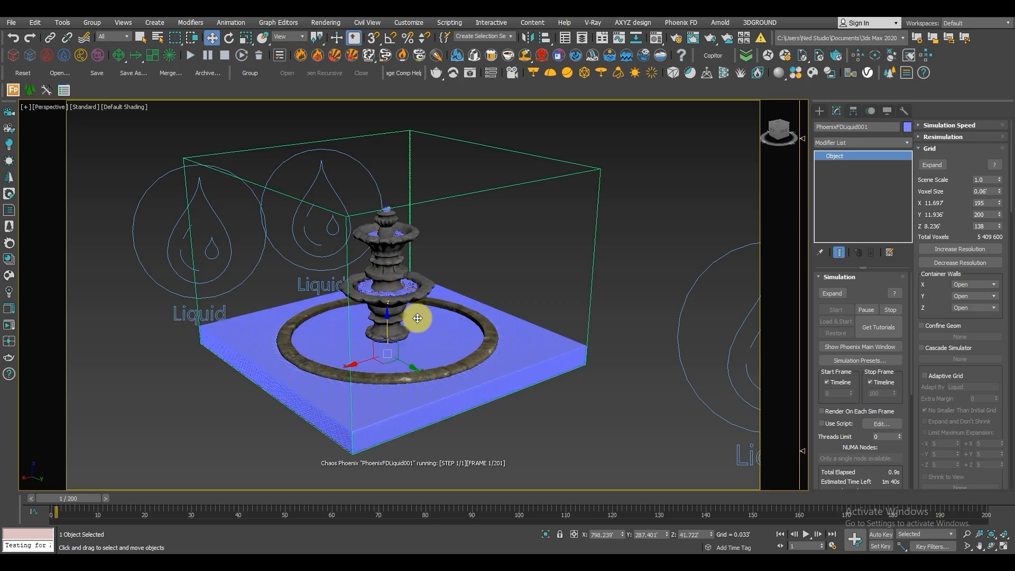
Watch the liquid in the basin and tiers as it simulates, and stop the simulation around frame 39.
{"action": "scroll", "coordinate": [386, 342], "scroll_direction": "up", "scroll_amount": 3}
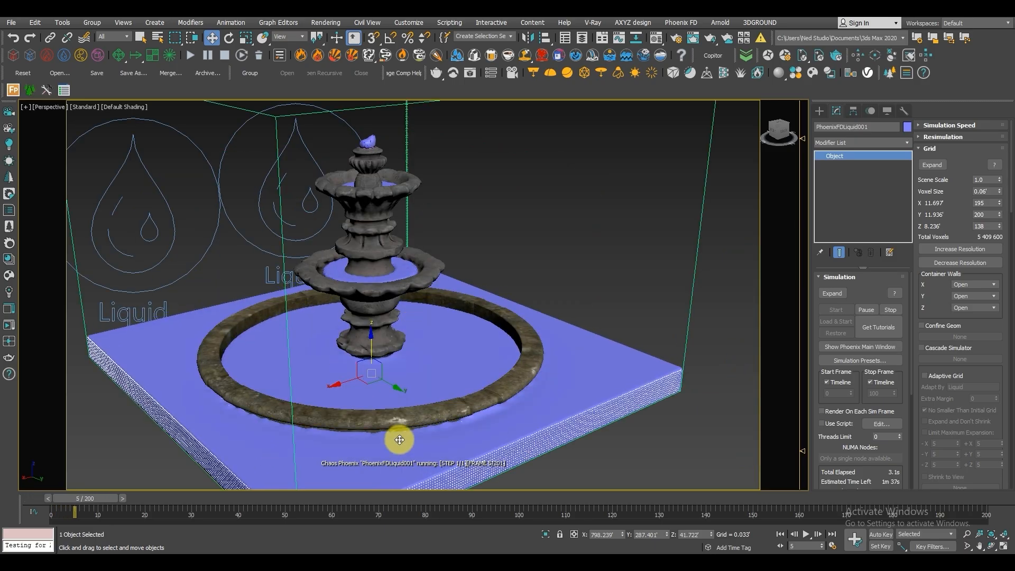
{"action": "scroll", "coordinate": [396, 437], "scroll_direction": "down", "scroll_amount": 3}
{"action": "scroll", "coordinate": [356, 424], "scroll_direction": "up", "scroll_amount": 4}
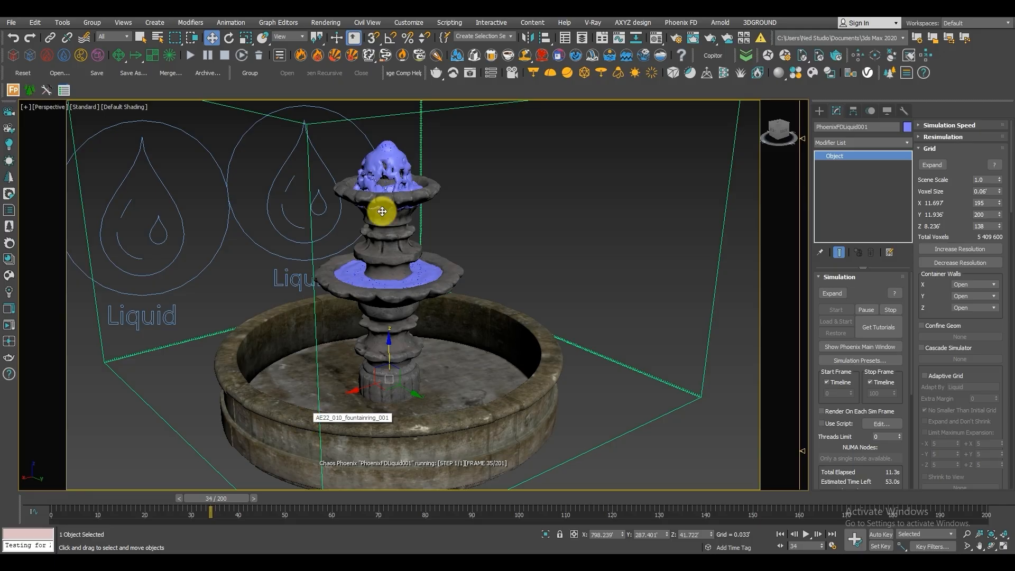
{"action": "left_click", "coordinate": [219, 57]}
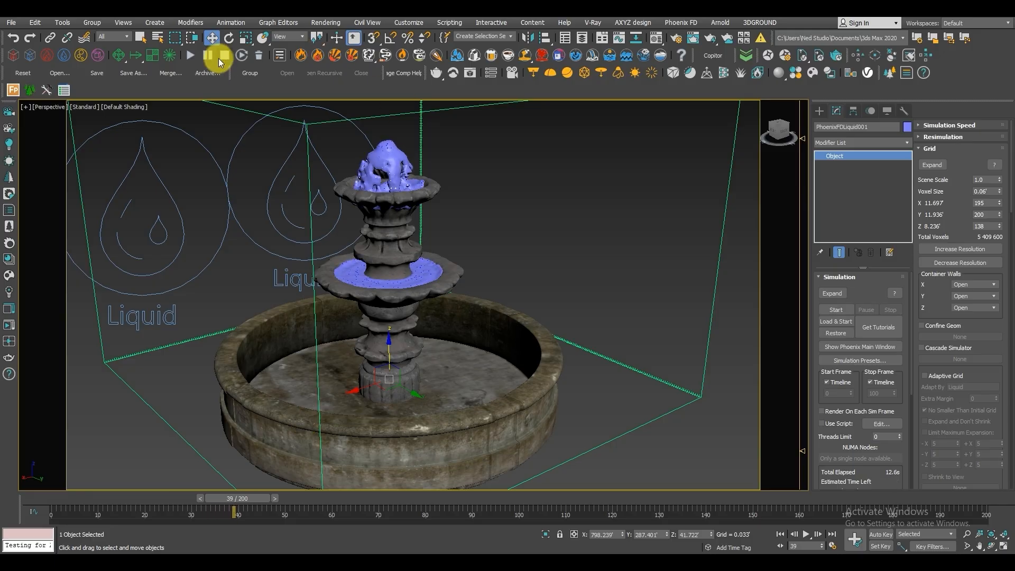
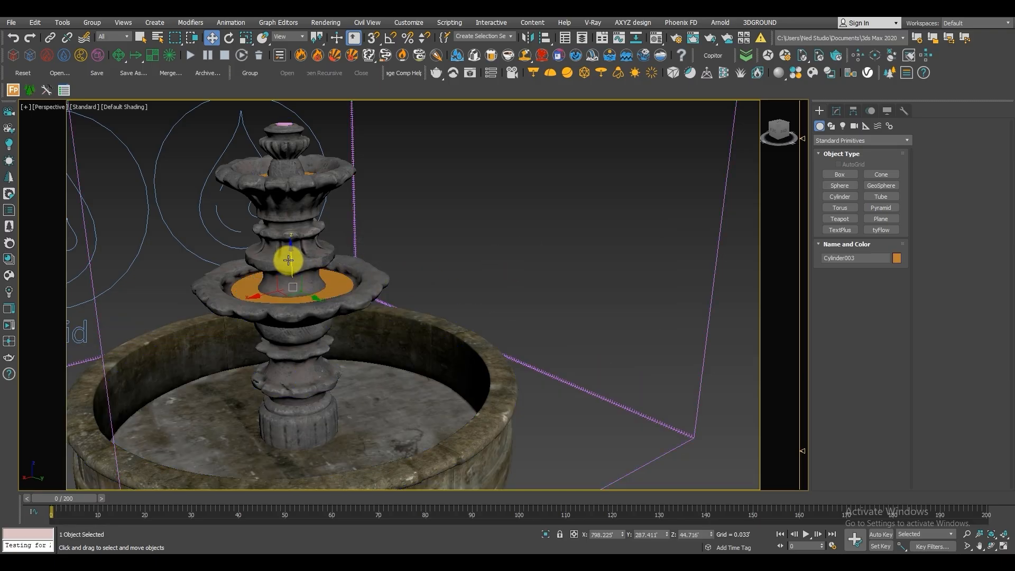
Select the large cylinder in the basin and raise it to a Z of about 42.378' so it fills the basin.
{"action": "mouse_move", "coordinate": [293, 302]}
{"action": "left_mouse_down", "text": "shift"}
{"action": "mouse_move", "coordinate": [297, 382]}
{"action": "mouse_move", "coordinate": [335, 240]}
{"action": "mouse_move", "coordinate": [328, 267]}
{"action": "mouse_move", "coordinate": [333, 251]}
{"action": "left_mouse_up", "text": "shift"}
{"action": "left_click", "coordinate": [508, 329]}
{"action": "key", "text": "r"}
{"action": "key", "text": "w"}
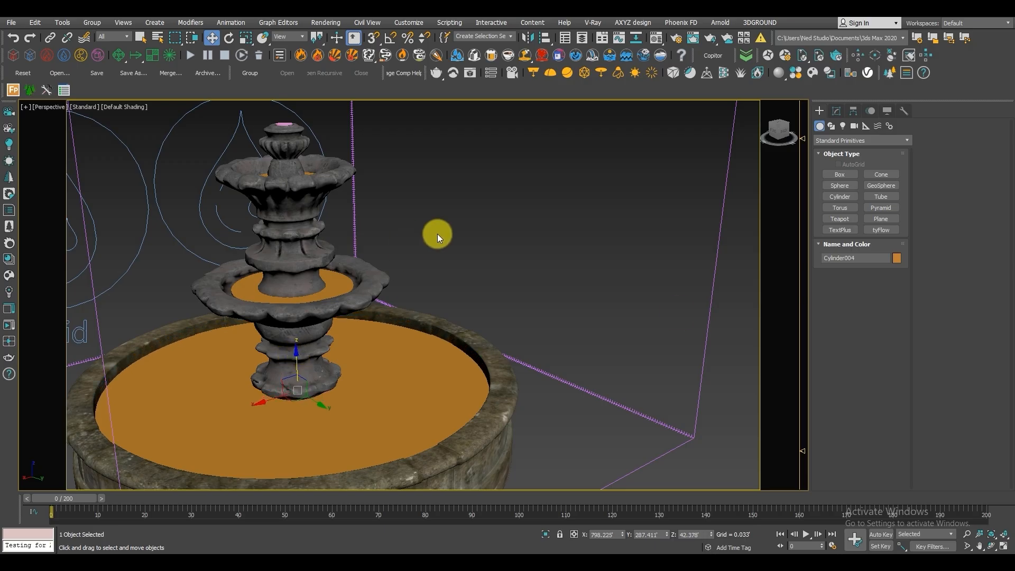
Run the liquid simulation, examine the water in the tiers and basin, and stop it around frame 81.
{"action": "left_click", "coordinate": [190, 55]}
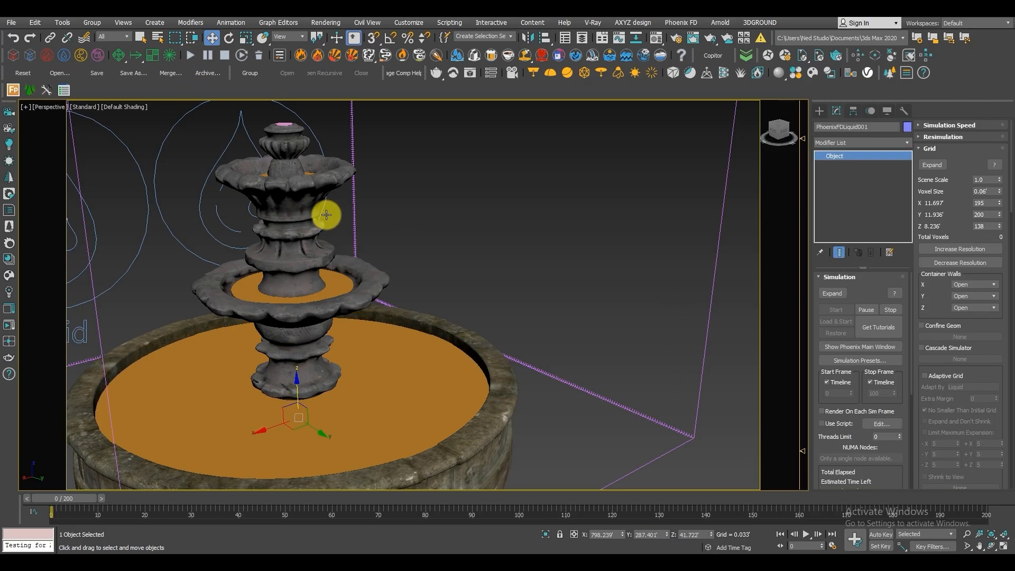
{"action": "scroll", "coordinate": [328, 248], "scroll_direction": "down", "scroll_amount": 3}
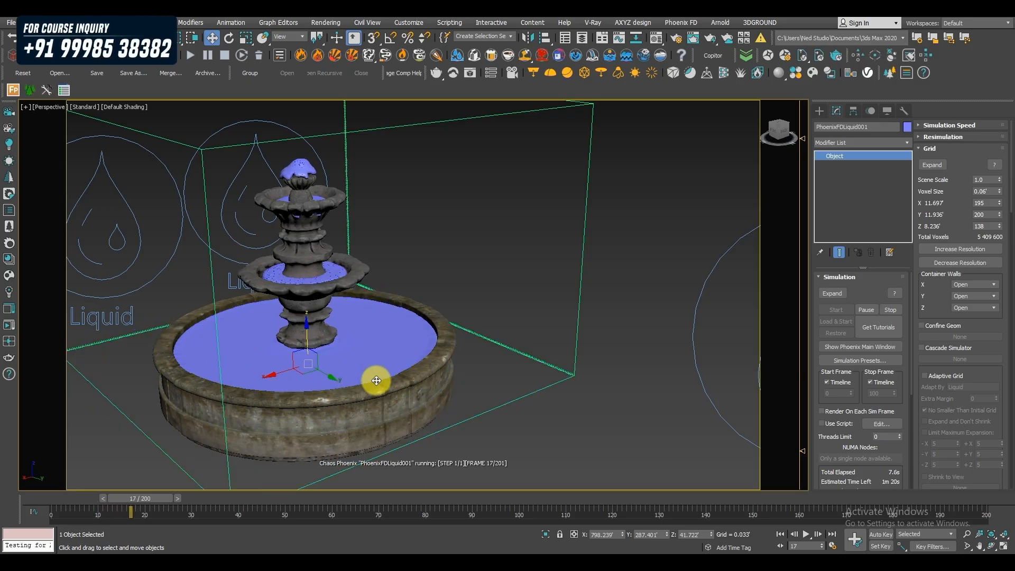
{"action": "scroll", "coordinate": [377, 380], "scroll_direction": "up", "scroll_amount": 5}
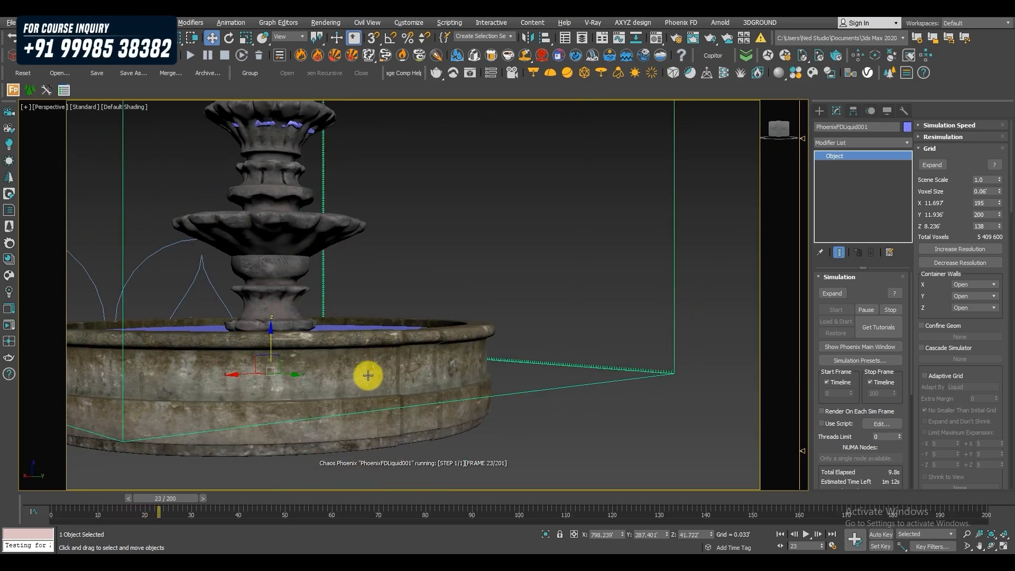
{"action": "middle_click_drag", "start_coordinate": [547, 356], "coordinate": [534, 376], "text": "alt"}
{"action": "middle_click_drag", "start_coordinate": [302, 232], "coordinate": [316, 237]}
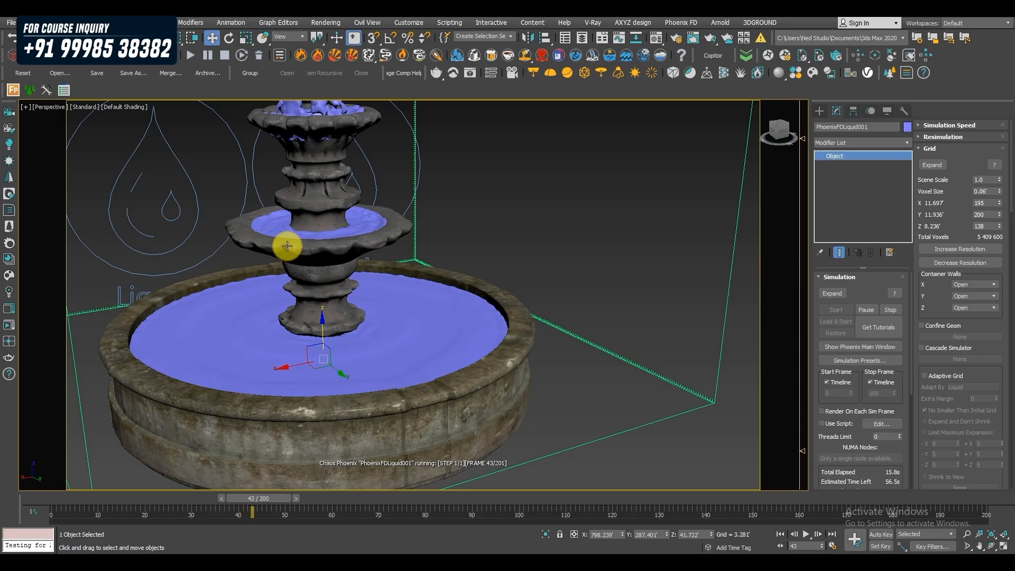
{"action": "scroll", "coordinate": [333, 301], "scroll_direction": "down", "scroll_amount": 6}
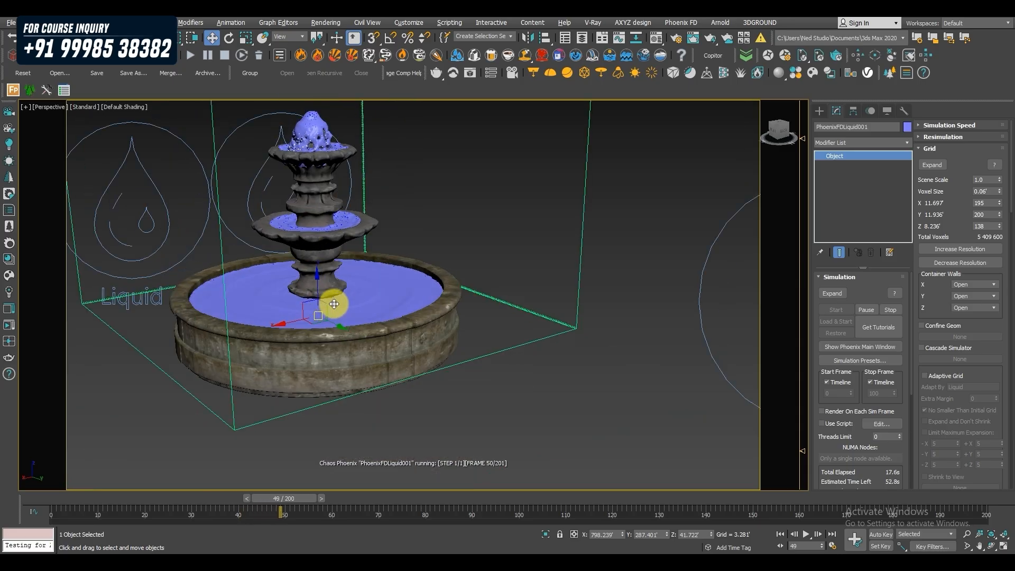
{"action": "mouse_move", "coordinate": [335, 297]}
{"action": "middle_mouse_down"}
{"action": "mouse_move", "coordinate": [324, 319]}
{"action": "mouse_move", "coordinate": [320, 294]}
{"action": "middle_mouse_up"}
{"action": "scroll", "coordinate": [317, 262], "scroll_direction": "up", "scroll_amount": 3}
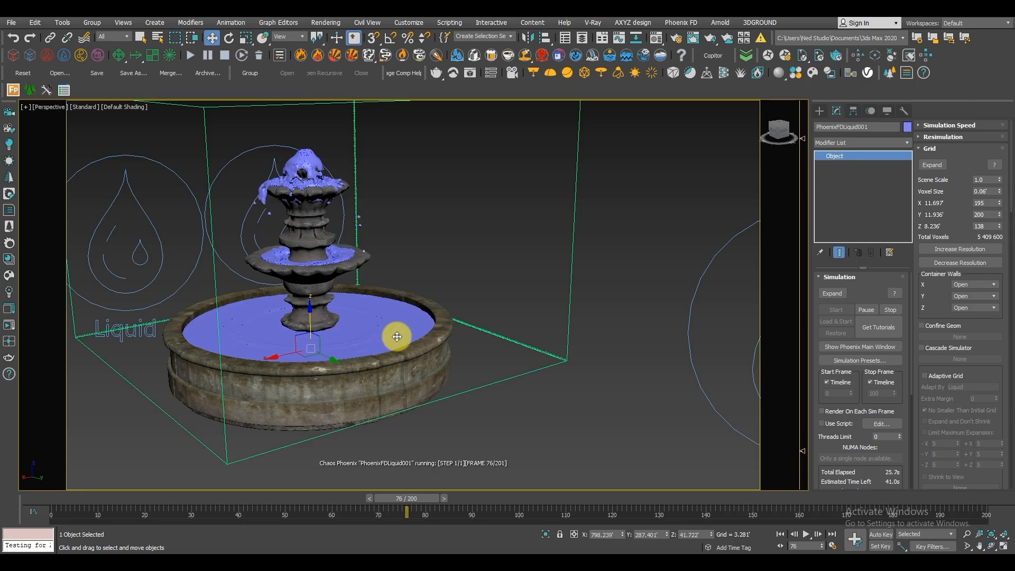
{"action": "left_click", "coordinate": [226, 56]}
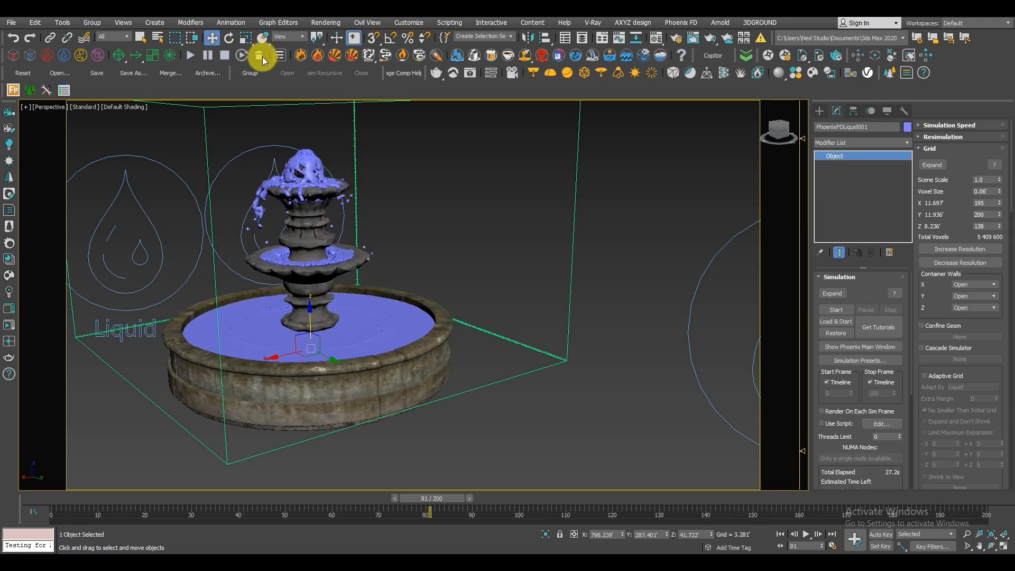
Delete the simulator's cached simulation and return the timeline to frame 0.
{"action": "left_click", "coordinate": [260, 56]}
{"action": "left_click", "coordinate": [593, 316]}
{"action": "left_click_drag", "start_coordinate": [422, 494], "coordinate": [32, 495]}
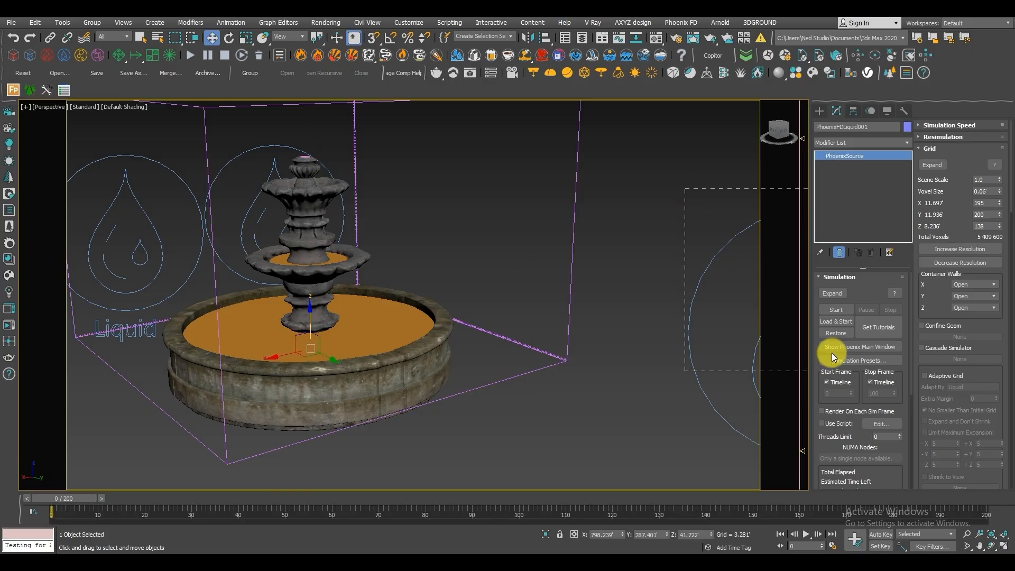
Set the Outgoing Velocity of the LiquidSrc001 source to 4.0' and start the simulation.
{"action": "left_click_drag", "start_coordinate": [832, 353], "coordinate": [835, 370]}
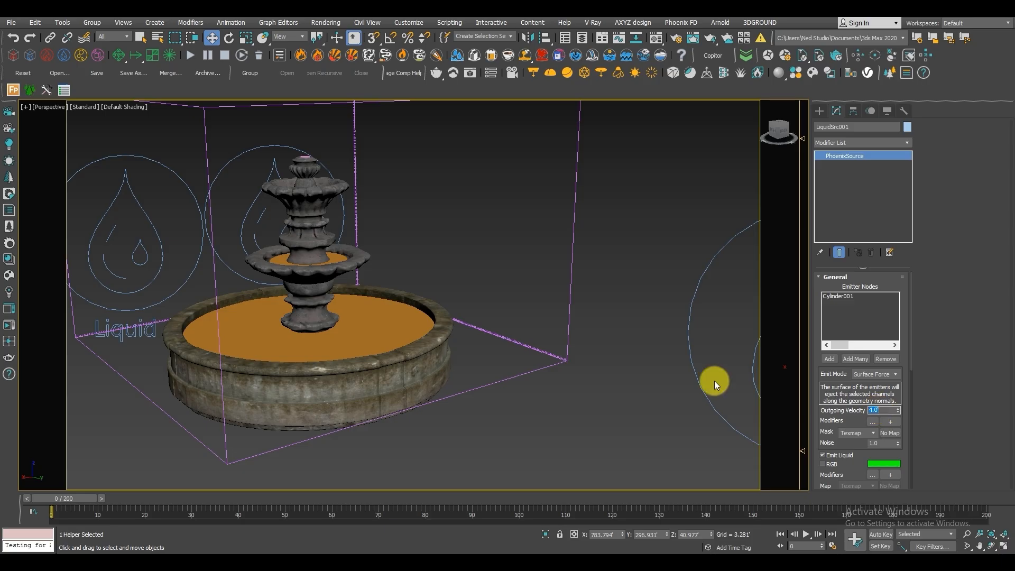
{"action": "middle_click_drag", "start_coordinate": [315, 184], "coordinate": [401, 243]}
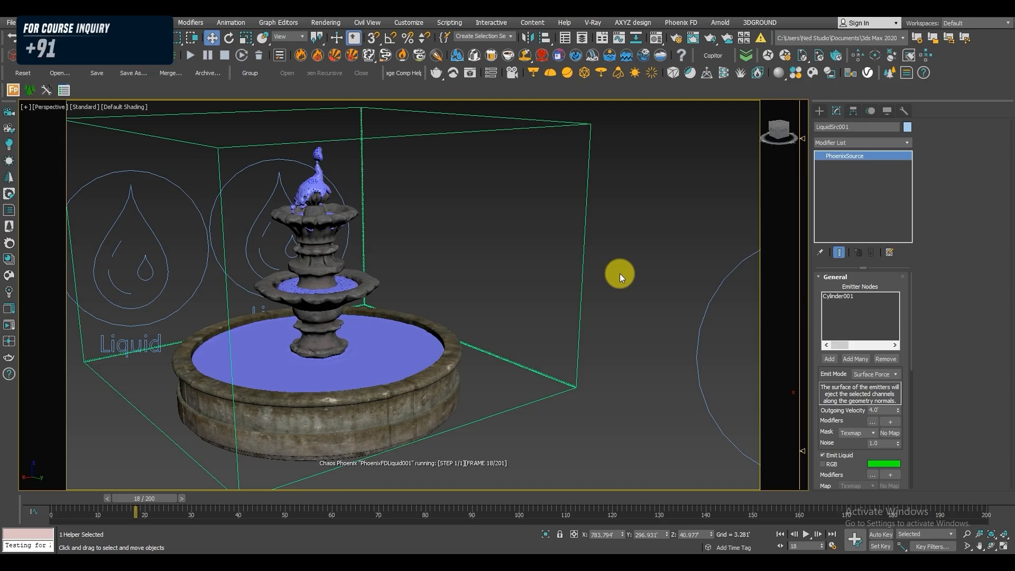
Select the PhoenixFDLiquid001 simulator, frame it, and examine the water jet at the fountain's top as it simulates.
{"action": "scroll", "coordinate": [279, 179], "scroll_direction": "up", "scroll_amount": 5}
{"action": "scroll", "coordinate": [280, 192], "scroll_direction": "down", "scroll_amount": 3}
{"action": "key", "text": "z"}
{"action": "scroll", "coordinate": [580, 277], "scroll_direction": "down", "scroll_amount": 5}
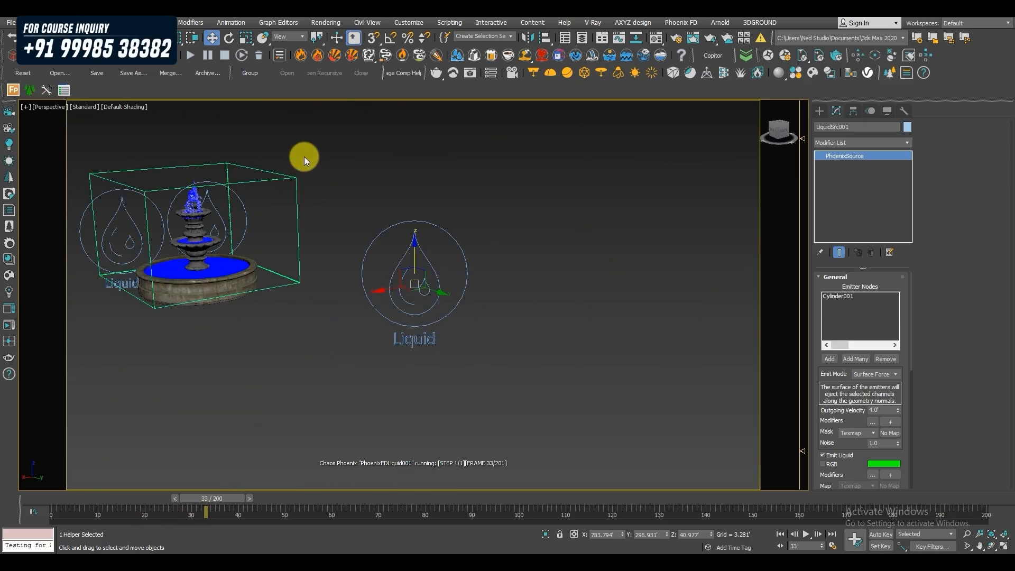
{"action": "left_click", "coordinate": [298, 221]}
{"action": "key", "text": "z"}
{"action": "middle_click_drag", "start_coordinate": [334, 240], "coordinate": [356, 225], "text": "alt"}
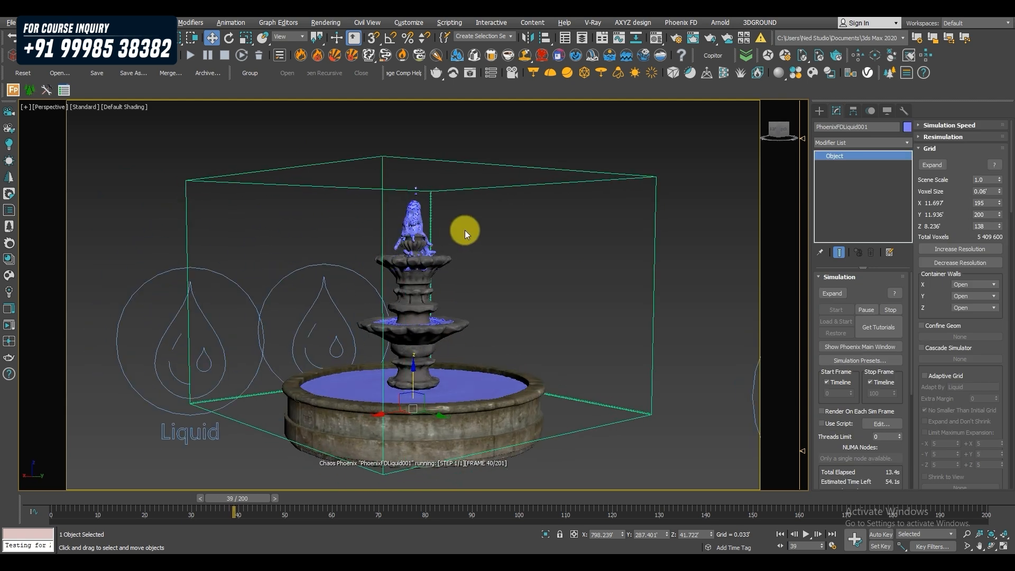
{"action": "scroll", "coordinate": [463, 230], "scroll_direction": "up", "scroll_amount": 4}
{"action": "middle_click_drag", "start_coordinate": [429, 237], "coordinate": [376, 244], "text": "alt"}
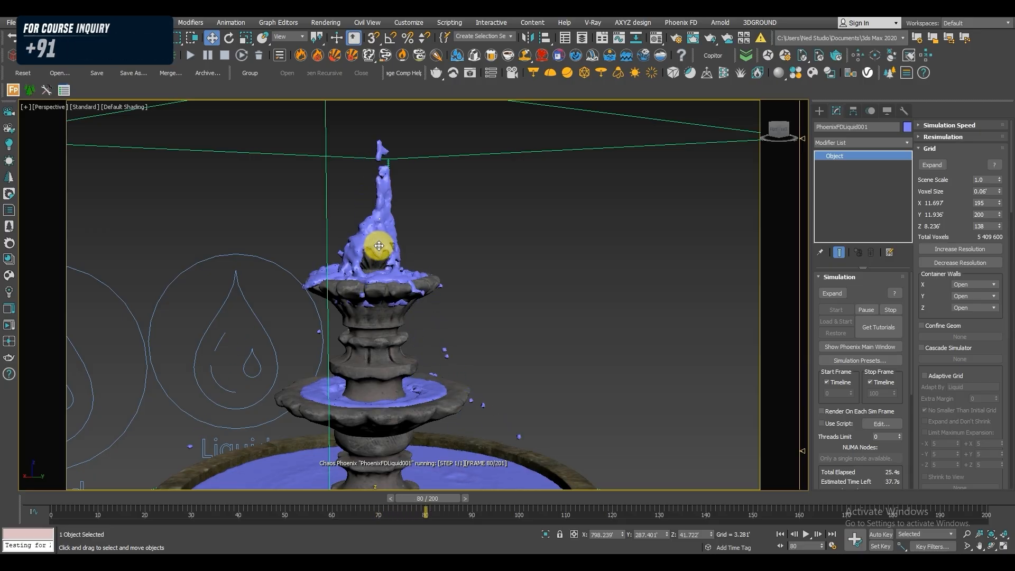
{"action": "middle_click_drag", "start_coordinate": [427, 271], "coordinate": [390, 248], "text": "alt"}
{"action": "scroll", "coordinate": [417, 271], "scroll_direction": "down", "scroll_amount": 3}
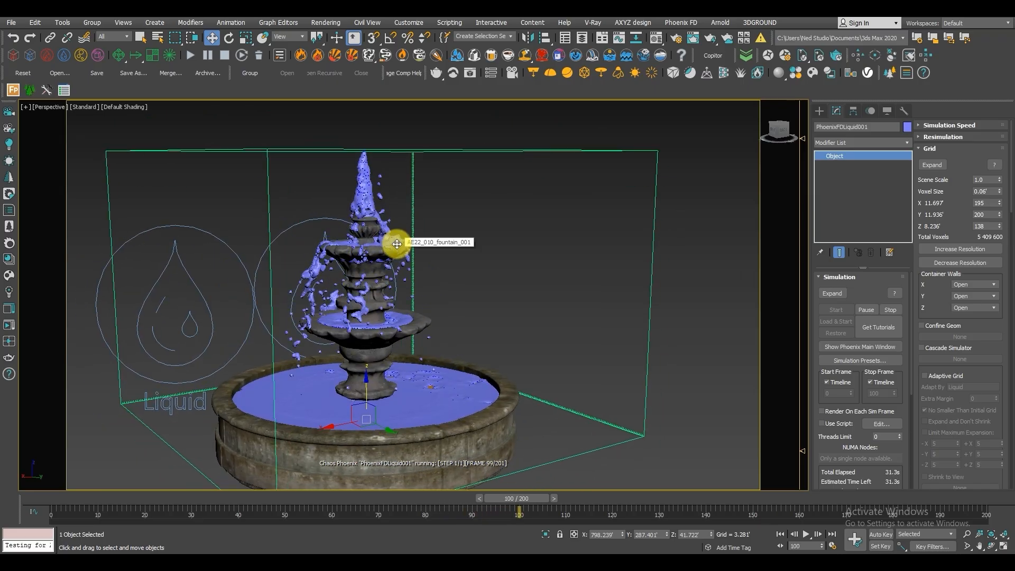
Inspect the basin's water surface up close in shaded and wireframe display, and stop the simulation around frame 160.
{"action": "middle_click_drag", "start_coordinate": [393, 261], "coordinate": [290, 353], "text": "alt"}
{"action": "scroll", "coordinate": [308, 398], "scroll_direction": "up", "scroll_amount": 4}
{"action": "scroll", "coordinate": [290, 357], "scroll_direction": "up", "scroll_amount": 2}
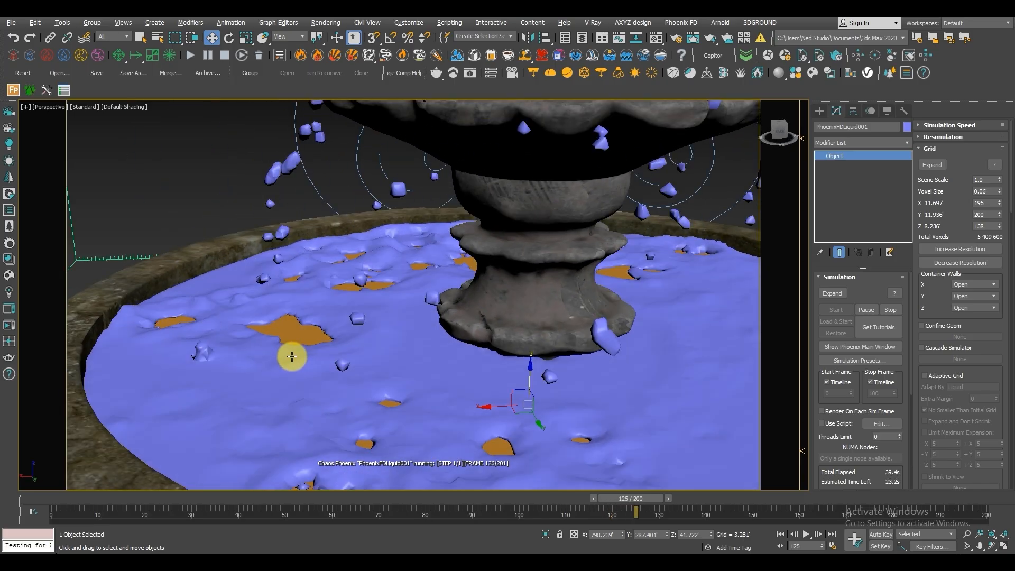
{"action": "scroll", "coordinate": [381, 342], "scroll_direction": "down", "scroll_amount": 5}
{"action": "scroll", "coordinate": [467, 345], "scroll_direction": "up", "scroll_amount": 2}
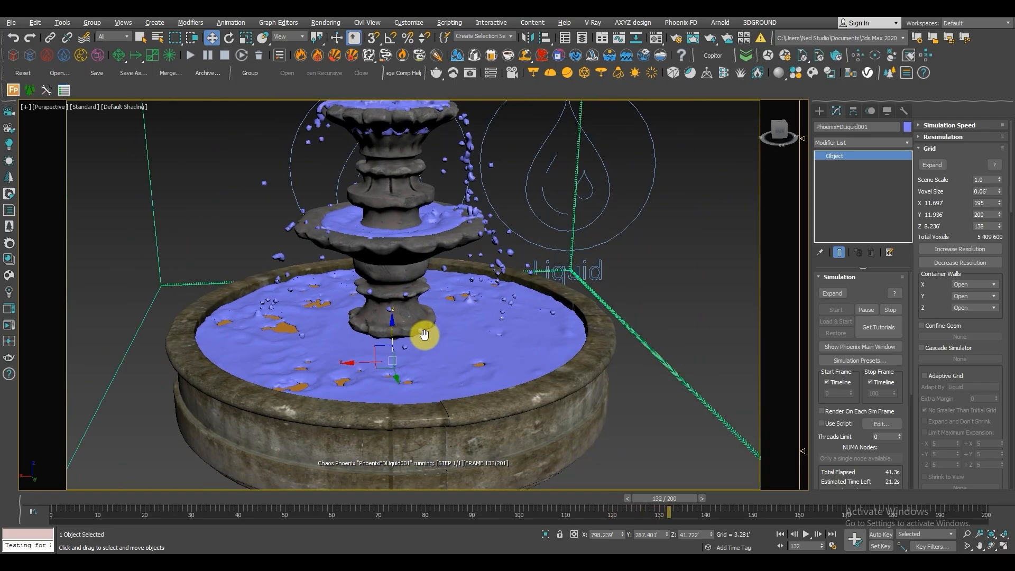
{"action": "middle_click_drag", "start_coordinate": [421, 336], "coordinate": [437, 344], "text": "alt"}
{"action": "scroll", "coordinate": [269, 327], "scroll_direction": "up", "scroll_amount": 5}
{"action": "scroll", "coordinate": [269, 327], "scroll_direction": "up", "scroll_amount": 2}
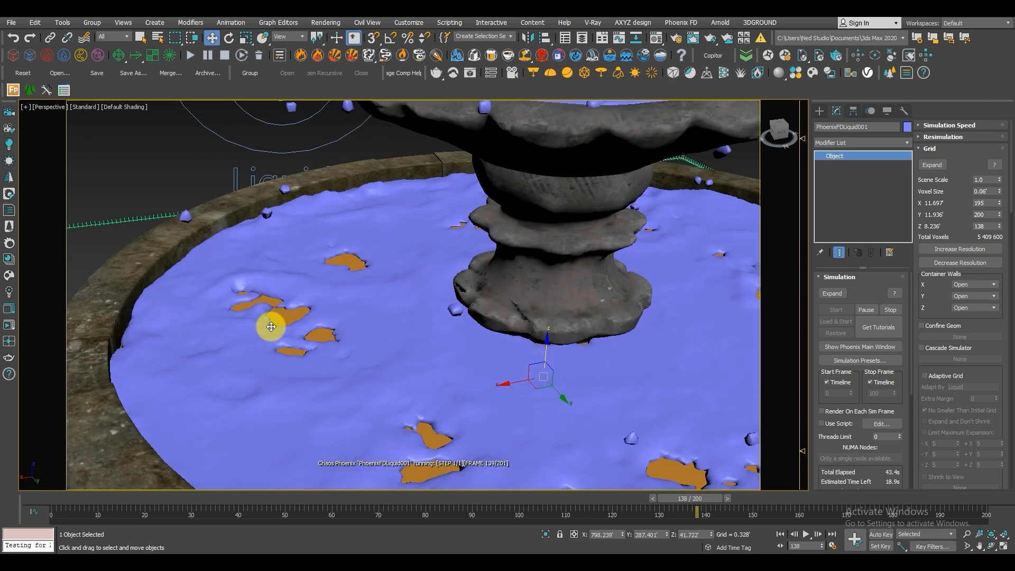
{"action": "scroll", "coordinate": [269, 324], "scroll_direction": "down", "scroll_amount": 4}
{"action": "scroll", "coordinate": [269, 324], "scroll_direction": "up", "scroll_amount": 3}
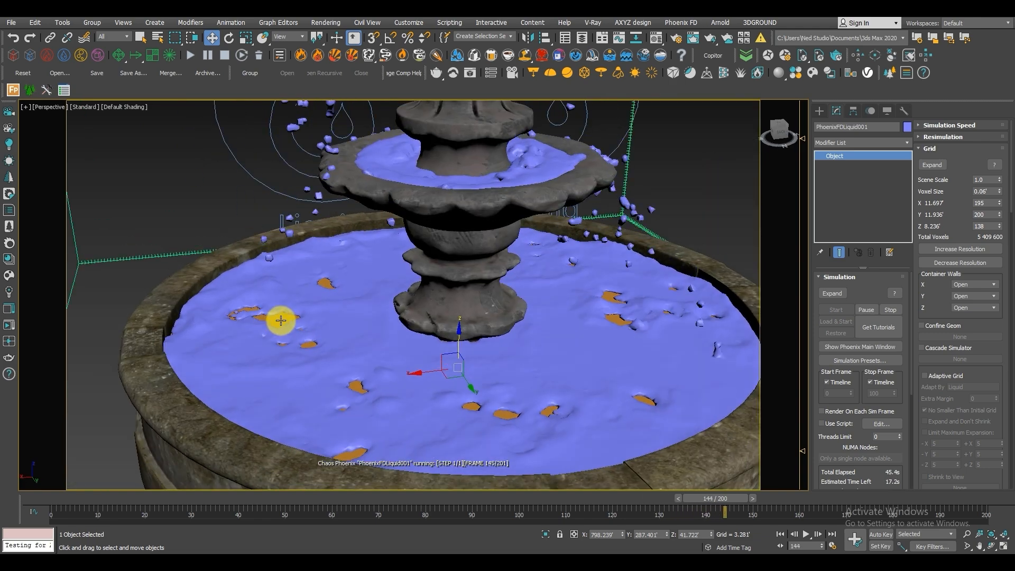
{"action": "key", "text": "F3"}
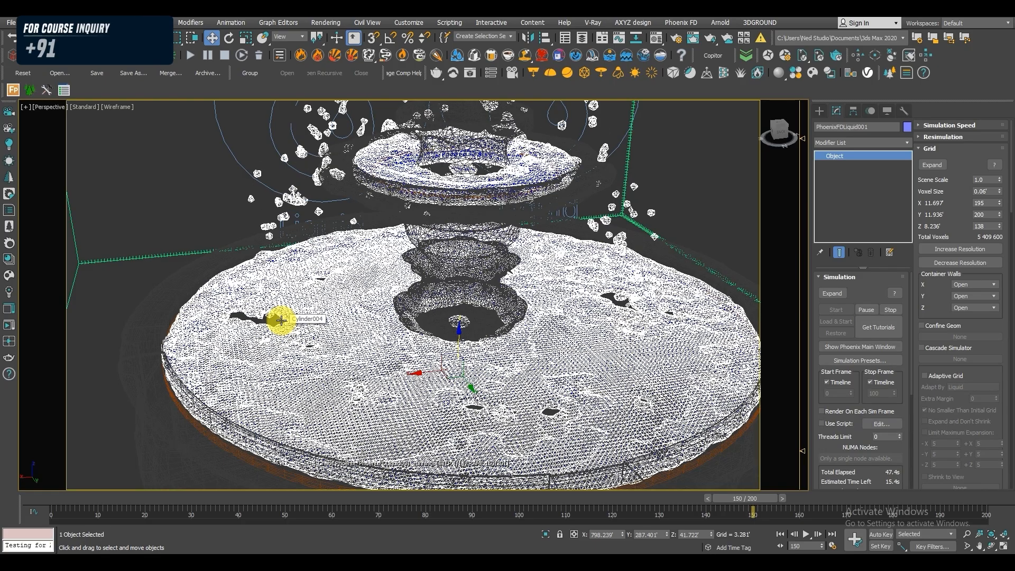
{"action": "key", "text": "F3"}
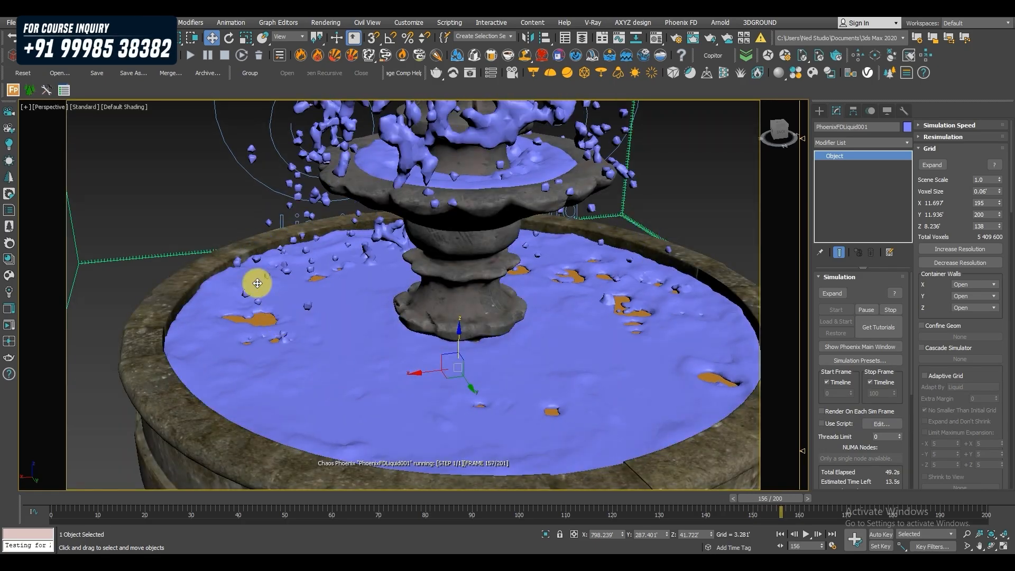
{"action": "left_click", "coordinate": [223, 55]}
Delete the simulator's cached liquid simulation.
{"action": "left_click", "coordinate": [258, 55]}
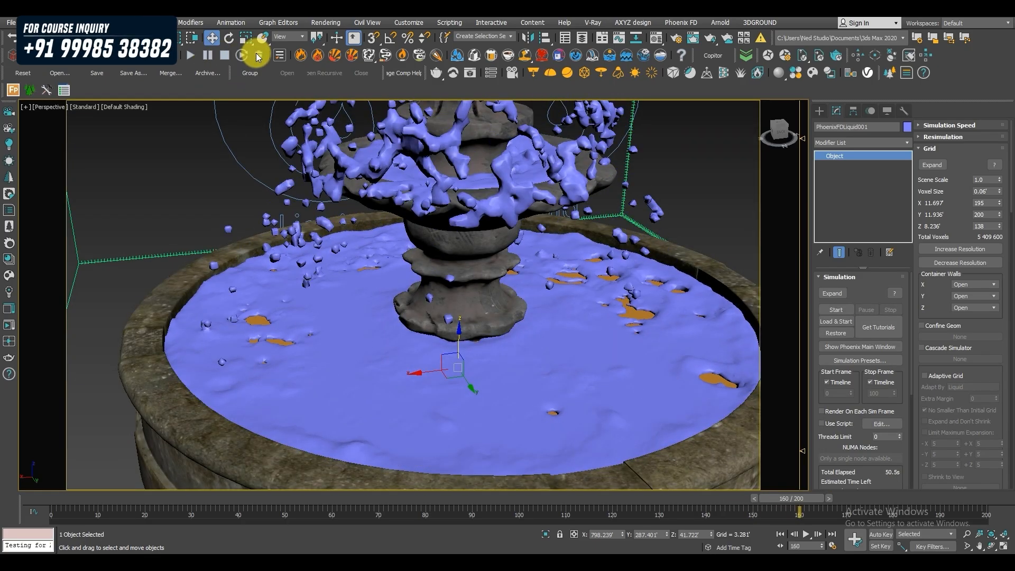
{"action": "left_click", "coordinate": [585, 319]}
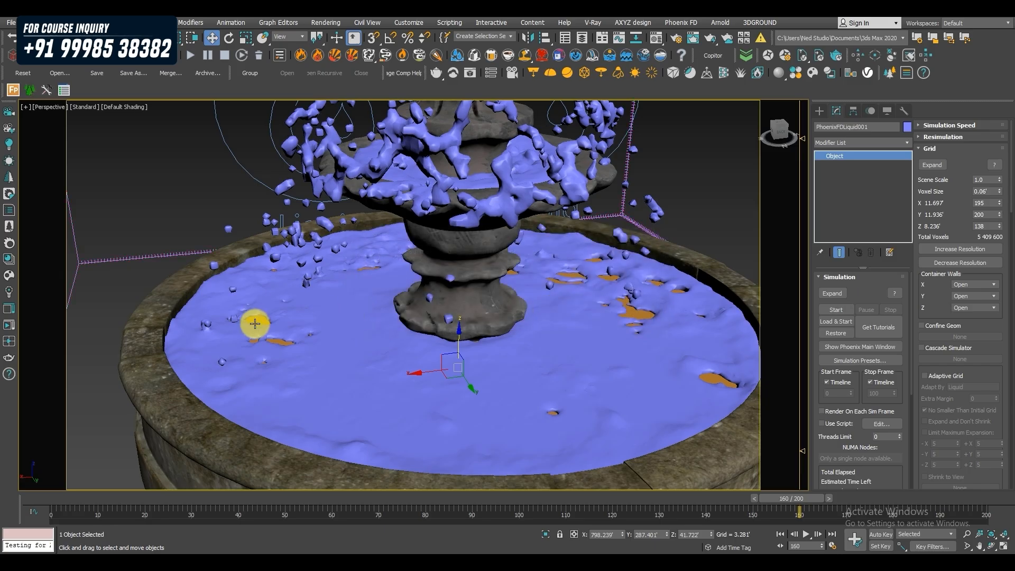
{"action": "left_click", "coordinate": [299, 319]}
Increase the PhoenixFDLiquid001 simulator's grid resolution to a 0.038' voxel size.
{"action": "left_click_drag", "start_coordinate": [461, 306], "coordinate": [454, 315]}
{"action": "left_click", "coordinate": [139, 258]}
{"action": "scroll", "coordinate": [268, 278], "scroll_direction": "down", "scroll_amount": 5}
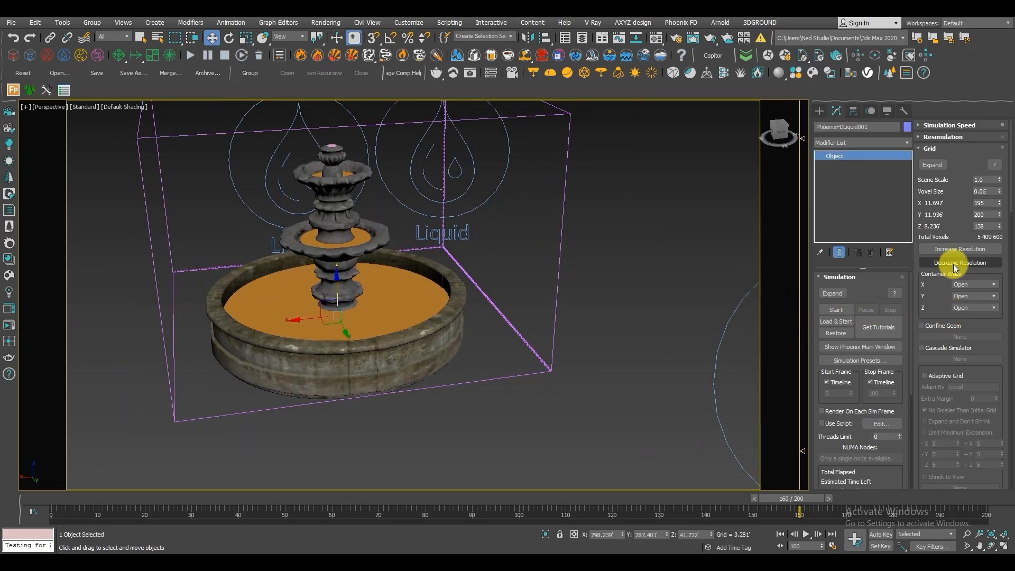
{"action": "middle_click_drag", "start_coordinate": [522, 291], "coordinate": [541, 334]}
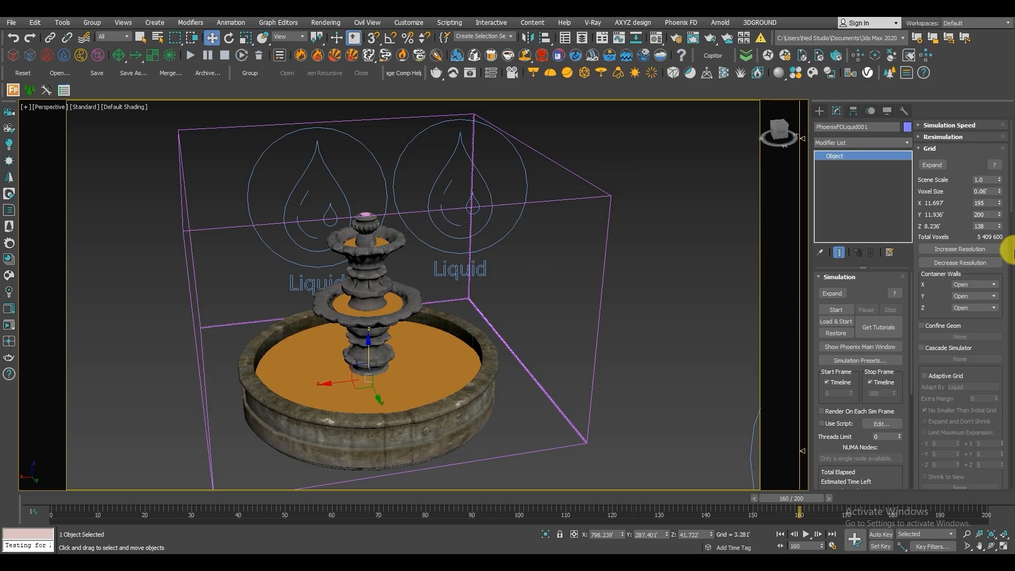
{"action": "left_click", "coordinate": [967, 247]}
{"action": "middle_click_drag", "start_coordinate": [412, 247], "coordinate": [454, 208]}
{"action": "scroll", "coordinate": [428, 223], "scroll_direction": "up", "scroll_amount": 3}
{"action": "middle_click_drag", "start_coordinate": [448, 286], "coordinate": [437, 270], "text": "alt"}
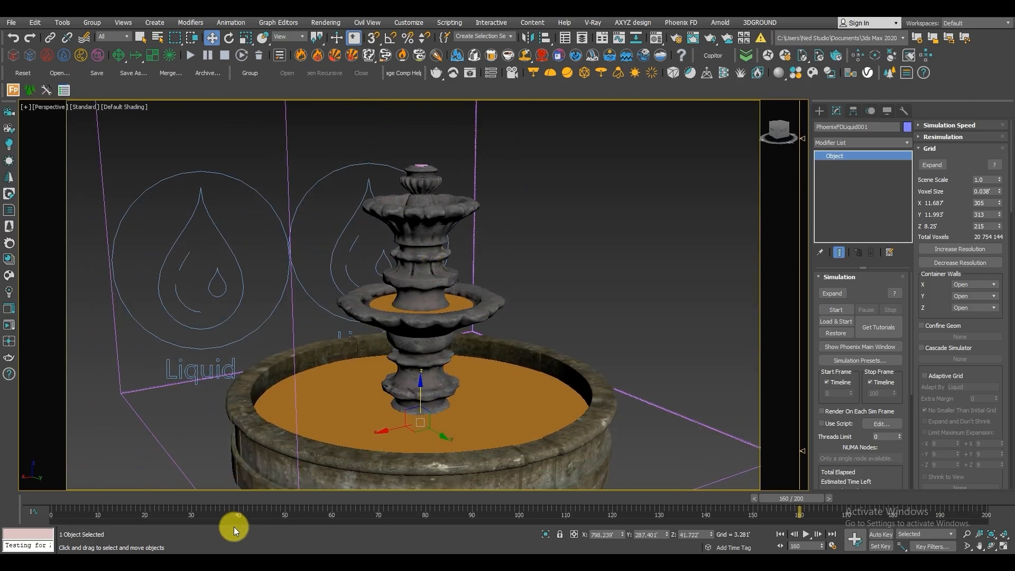
Switch to File Explorer, play the Fountain render video from the Phoniex Fountain folder, and close the player.
{"action": "left_click", "coordinate": [221, 563]}
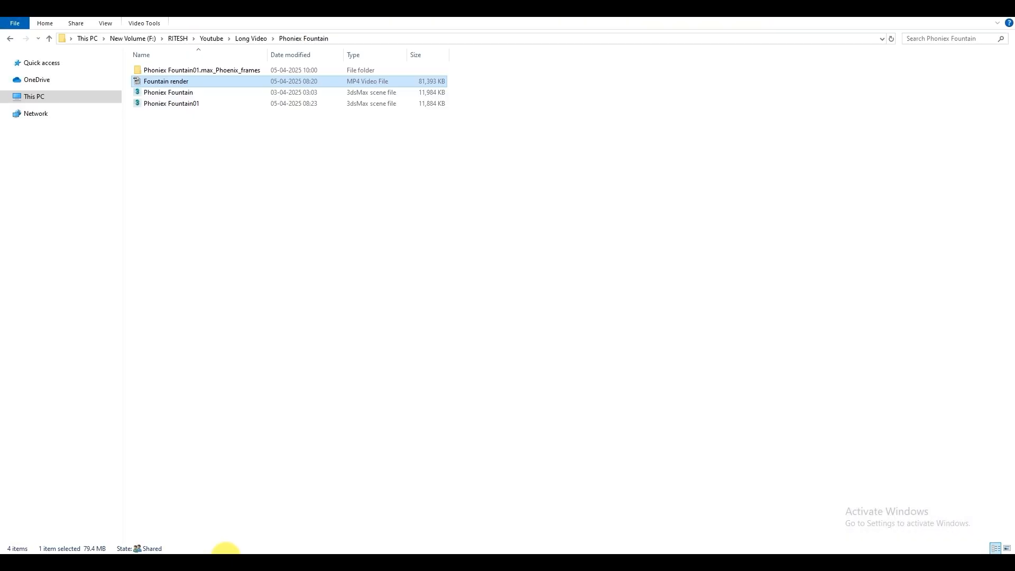
{"action": "double_click", "coordinate": [190, 85]}
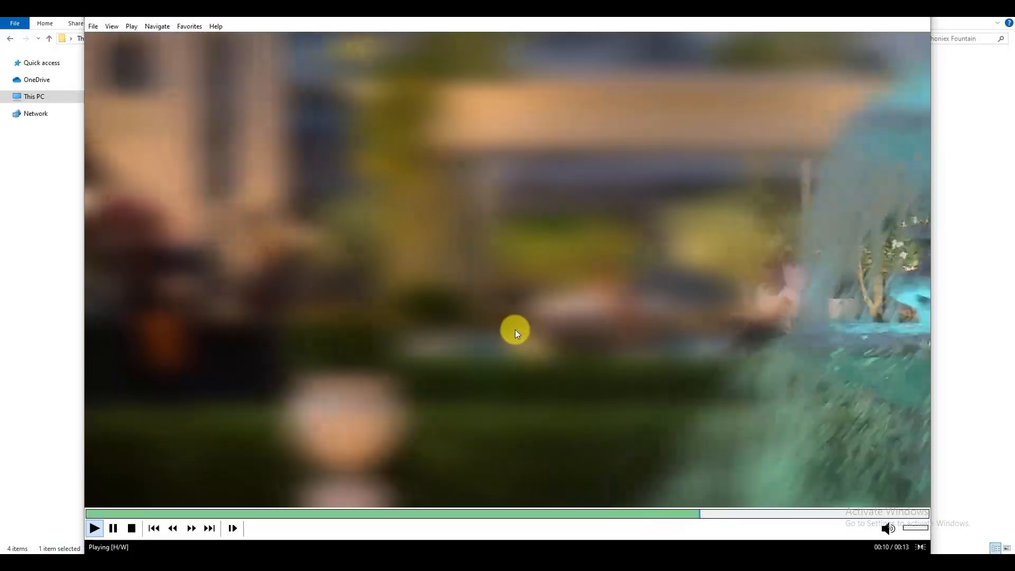
{"action": "left_click", "coordinate": [924, 15]}
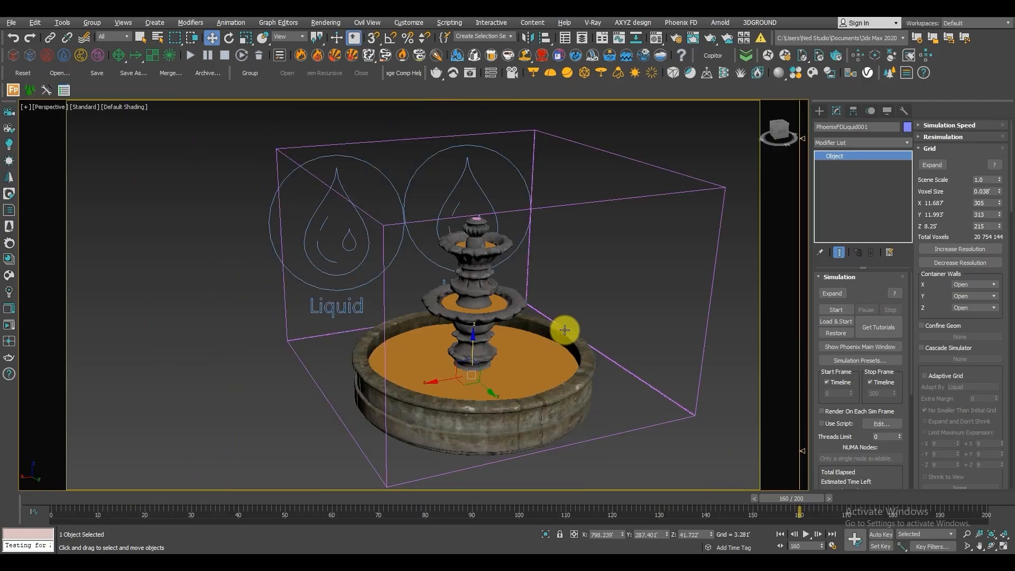
Look over the whole fountain with its liquid sources and select the PhoenixFDLiquid001 simulator.
{"action": "middle_click_drag", "start_coordinate": [562, 328], "coordinate": [490, 334], "text": "alt"}
{"action": "scroll", "coordinate": [587, 331], "scroll_direction": "down", "scroll_amount": 4}
{"action": "scroll", "coordinate": [512, 325], "scroll_direction": "down", "scroll_amount": 3}
{"action": "left_click", "coordinate": [572, 404]}
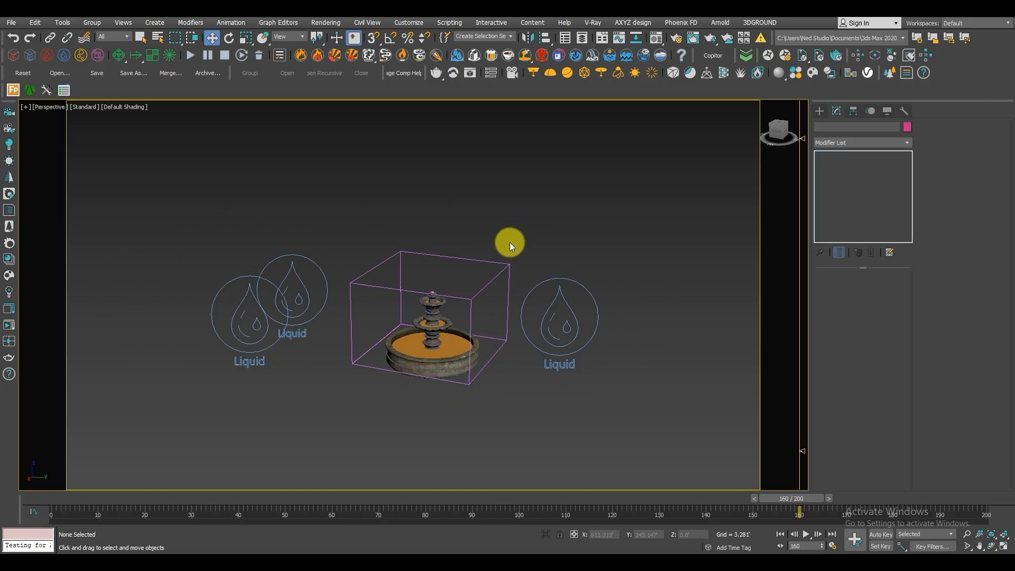
{"action": "left_click", "coordinate": [487, 284]}
{"action": "scroll", "coordinate": [486, 283], "scroll_direction": "up", "scroll_amount": 10}
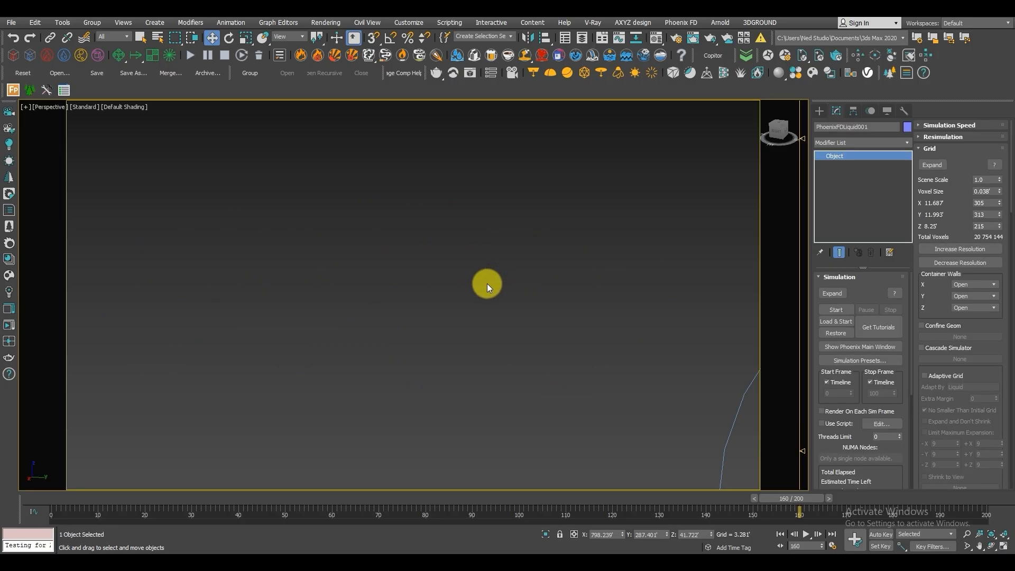
{"action": "scroll", "coordinate": [487, 283], "scroll_direction": "down", "scroll_amount": 8}
{"action": "scroll", "coordinate": [475, 284], "scroll_direction": "down", "scroll_amount": 3}
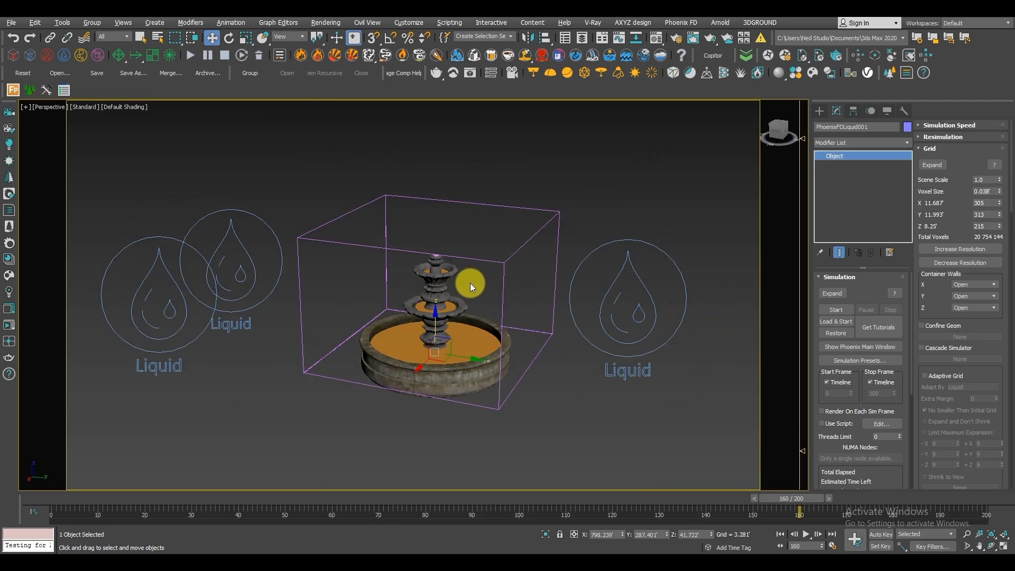
Inspect the Cylinder001 emitter at the fountain's tip up close, and select its liquid source LiquidSrc001 to review the emitter settings.
{"action": "left_click", "coordinate": [432, 258]}
{"action": "scroll", "coordinate": [435, 257], "scroll_direction": "up", "scroll_amount": 5}
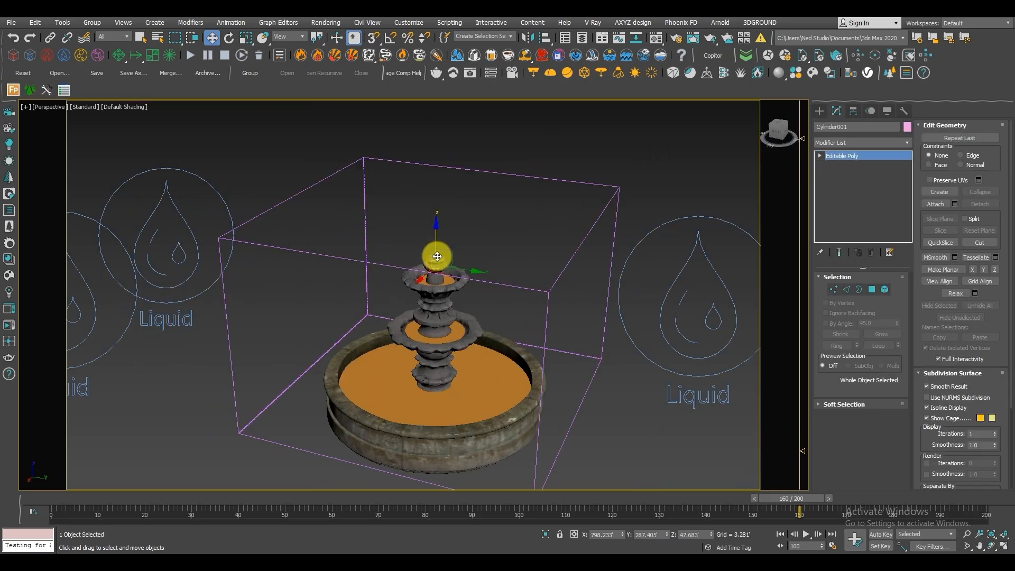
{"action": "middle_click_drag", "start_coordinate": [438, 258], "coordinate": [443, 261], "text": "alt"}
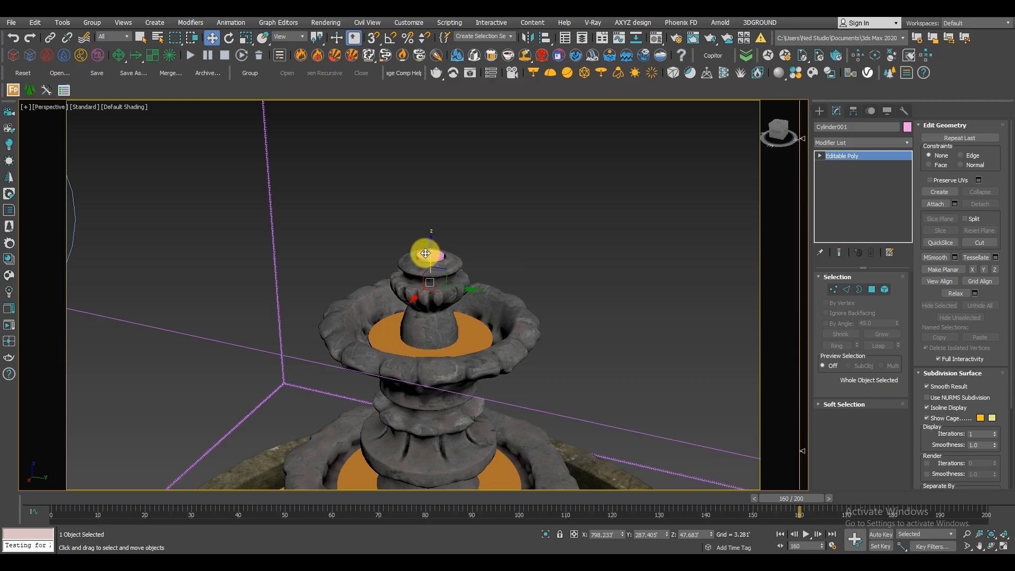
{"action": "scroll", "coordinate": [432, 252], "scroll_direction": "up", "scroll_amount": 3}
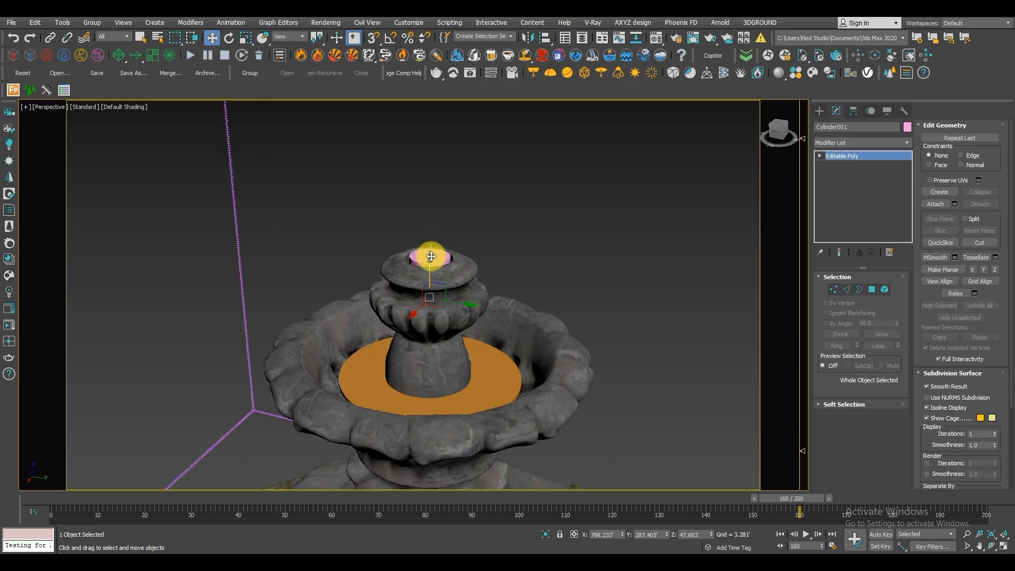
{"action": "scroll", "coordinate": [431, 256], "scroll_direction": "down", "scroll_amount": 8}
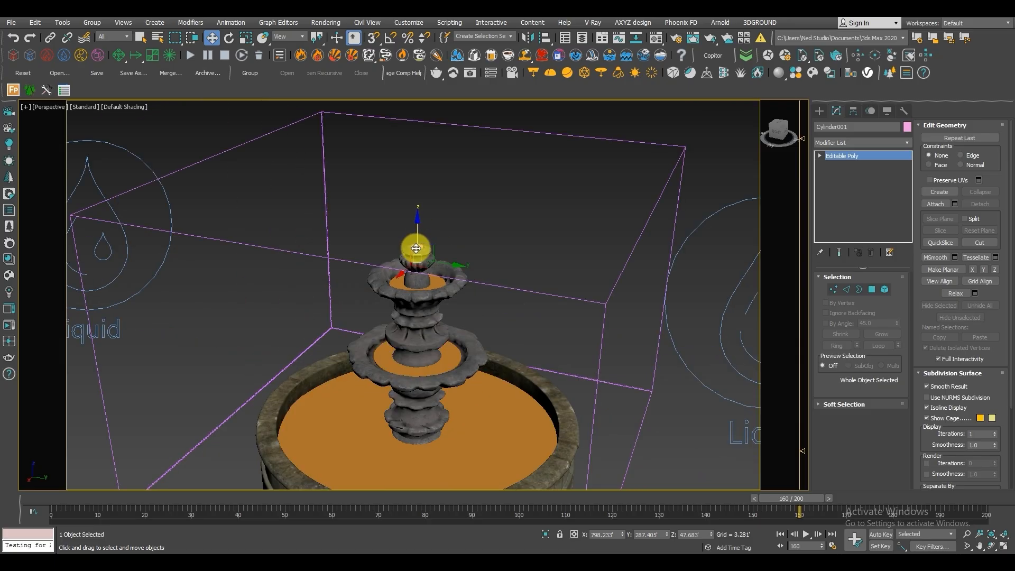
{"action": "scroll", "coordinate": [416, 248], "scroll_direction": "down", "scroll_amount": 5}
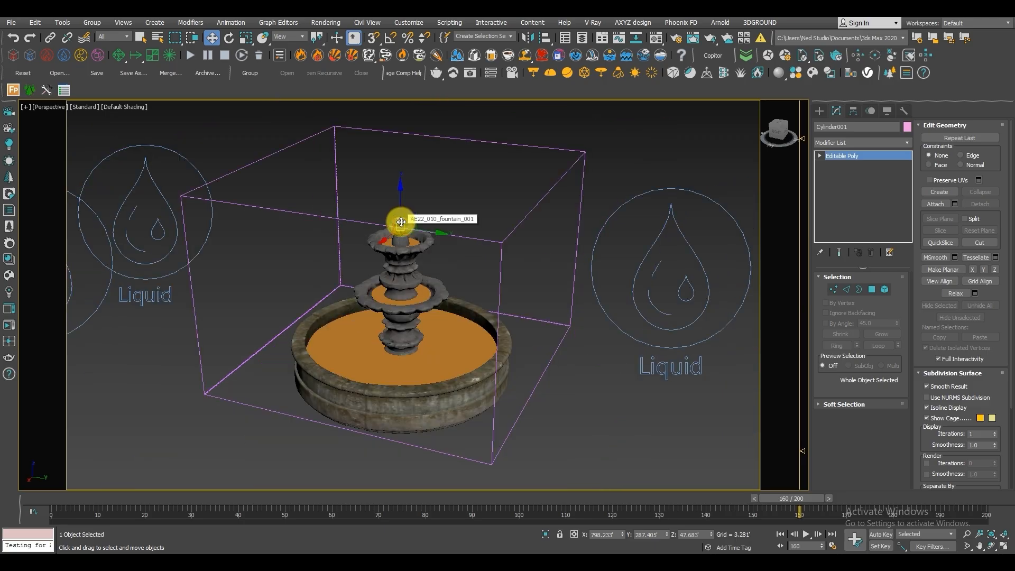
{"action": "scroll", "coordinate": [498, 252], "scroll_direction": "down", "scroll_amount": 4}
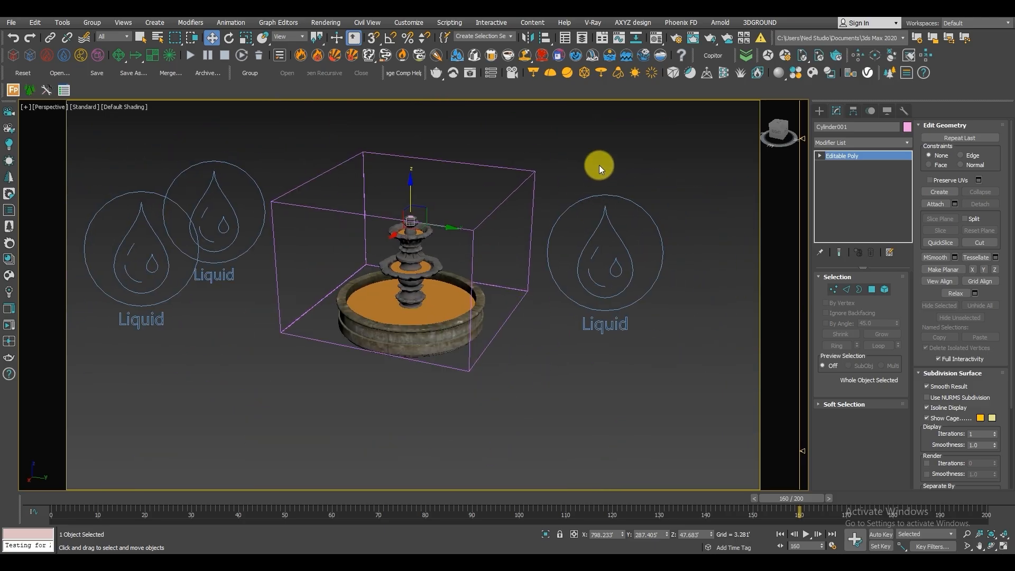
{"action": "left_click_drag", "start_coordinate": [664, 284], "coordinate": [666, 279]}
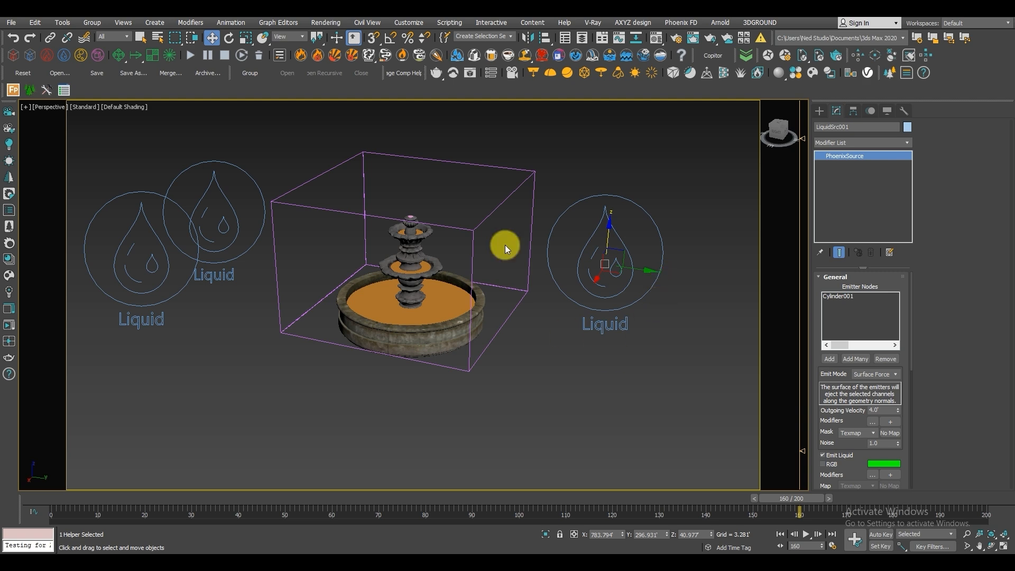
Select the PhoenixFDLiquid001 simulator and review its grid, dynamics and output channel settings.
{"action": "left_click", "coordinate": [531, 239]}
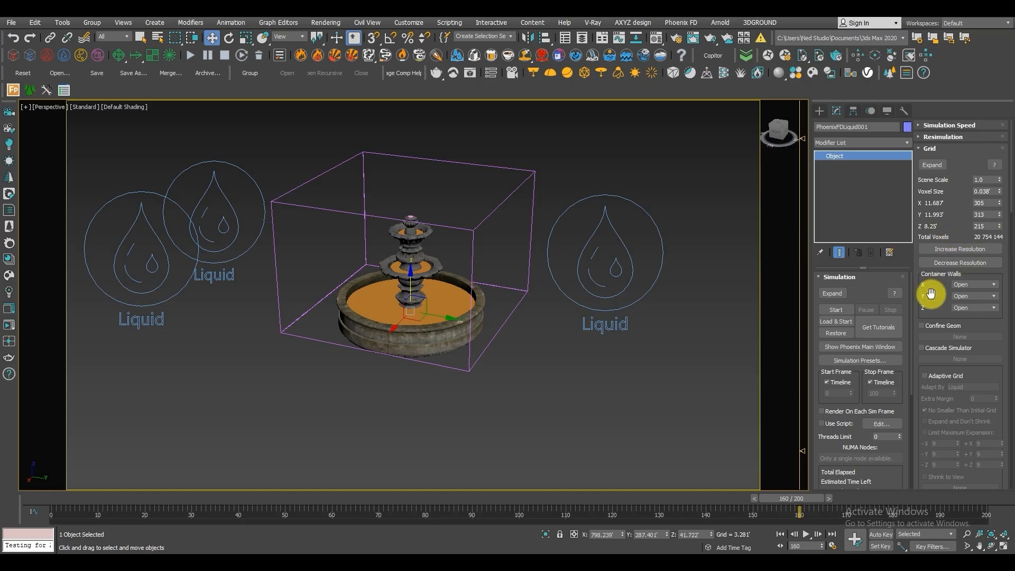
{"action": "scroll", "coordinate": [930, 293], "scroll_direction": "down", "scroll_amount": 1}
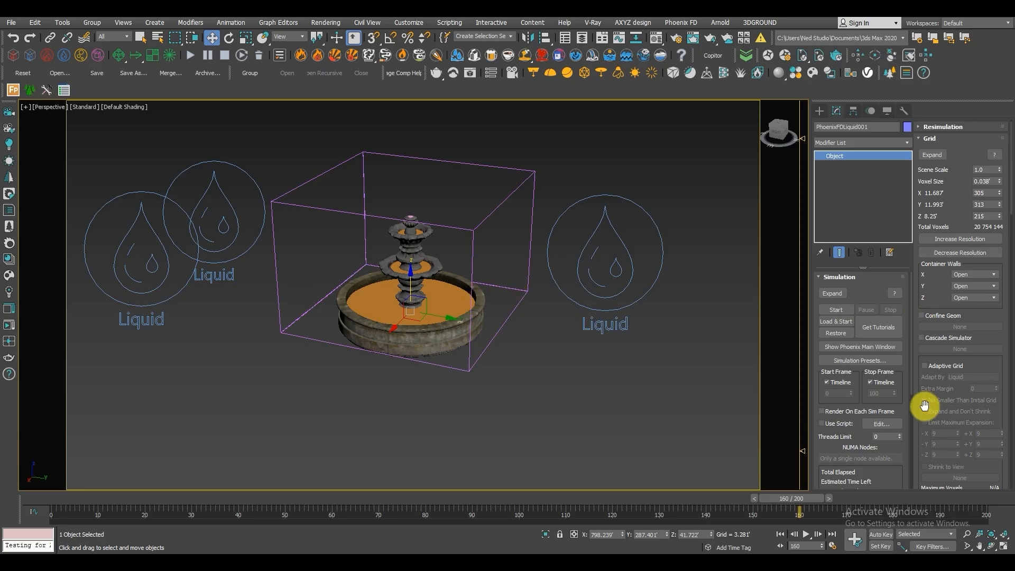
{"action": "left_click_drag", "start_coordinate": [924, 407], "coordinate": [934, 192]}
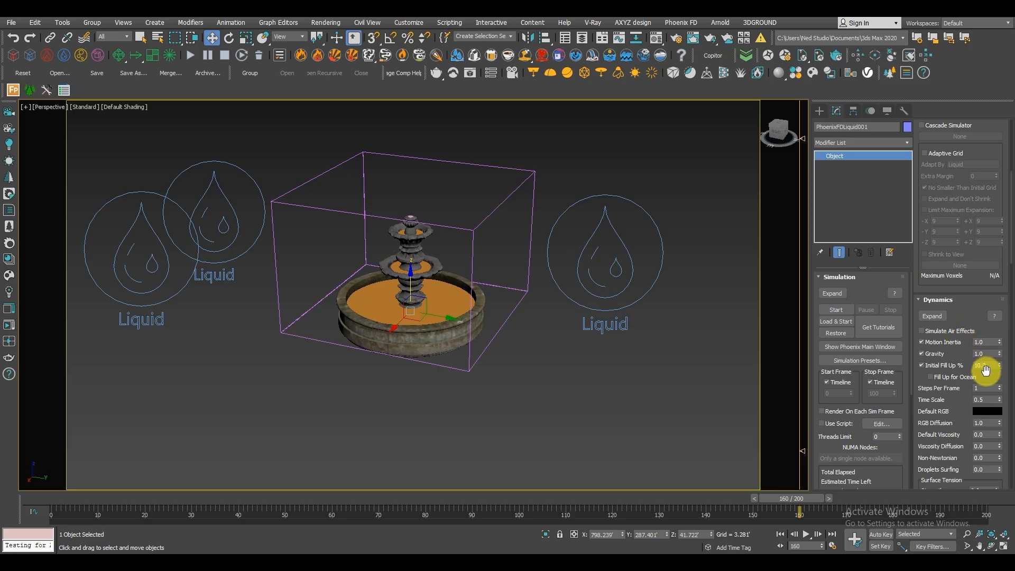
{"action": "scroll", "coordinate": [930, 407], "scroll_direction": "down", "scroll_amount": 1}
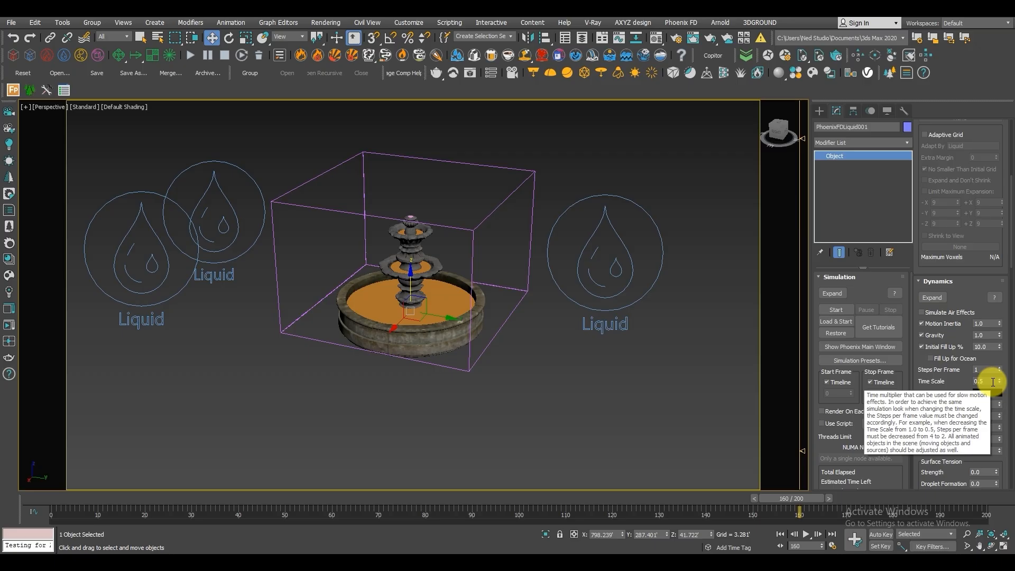
{"action": "left_click", "coordinate": [933, 281]}
{"action": "left_click_drag", "start_coordinate": [915, 437], "coordinate": [954, 213]}
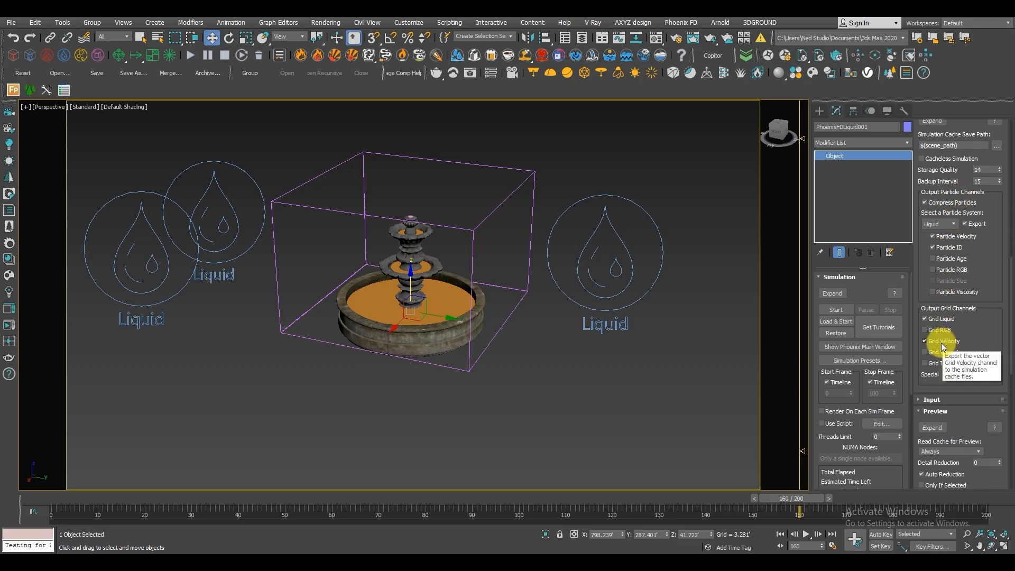
{"action": "scroll", "coordinate": [442, 269], "scroll_direction": "up", "scroll_amount": 3}
{"action": "scroll", "coordinate": [441, 269], "scroll_direction": "down", "scroll_amount": 3}
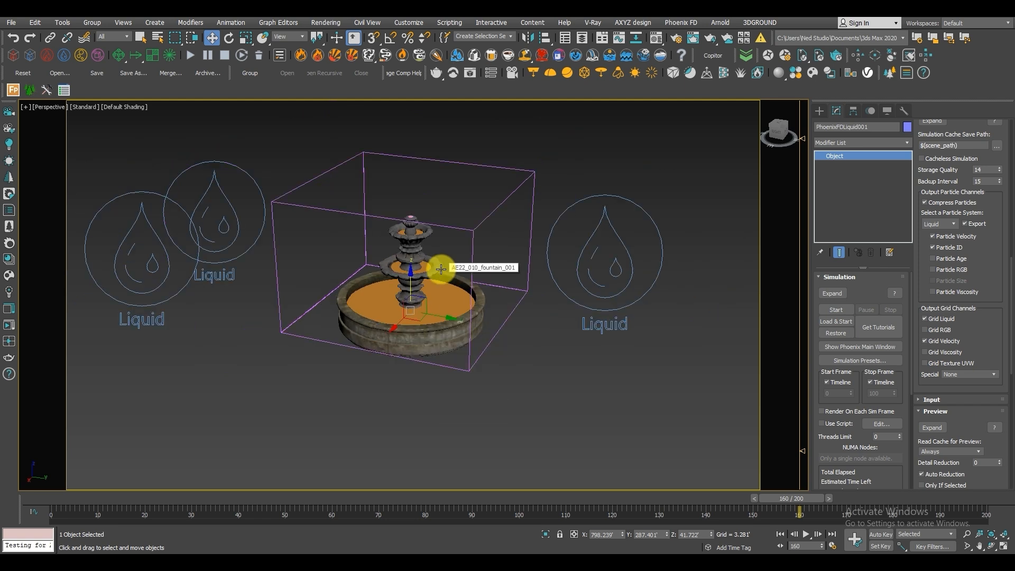
Check the emitter cylinders Cylinder002 and Cylinder003 in the fountain's two upper bowls, and select their two liquid sources together to view their keyframes.
{"action": "scroll", "coordinate": [449, 272], "scroll_direction": "up", "scroll_amount": 3}
{"action": "middle_click_drag", "start_coordinate": [213, 152], "coordinate": [233, 155]}
{"action": "middle_click_drag", "start_coordinate": [482, 264], "coordinate": [364, 260]}
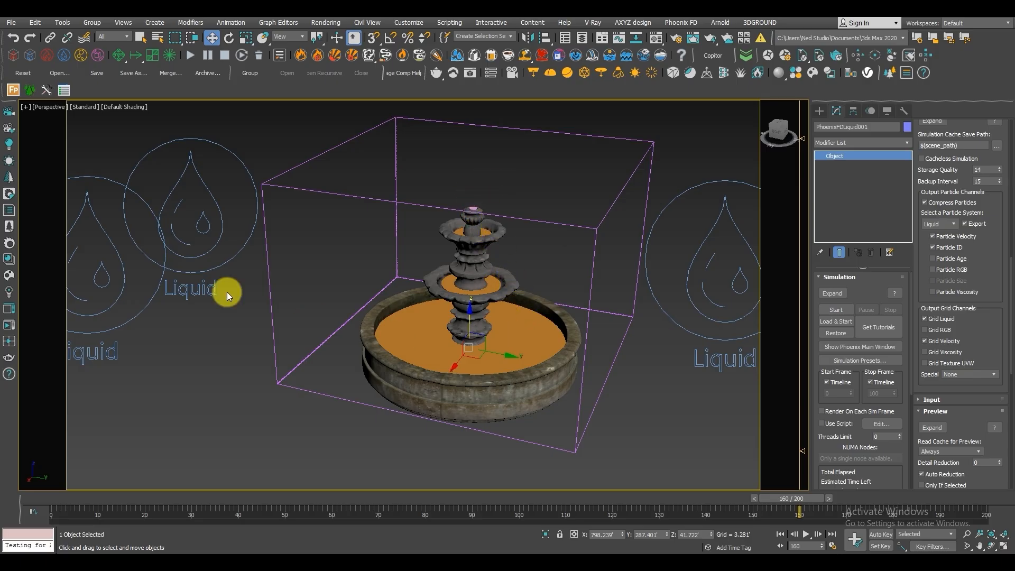
{"action": "left_click", "coordinate": [484, 231]}
{"action": "left_click", "coordinate": [495, 284]}
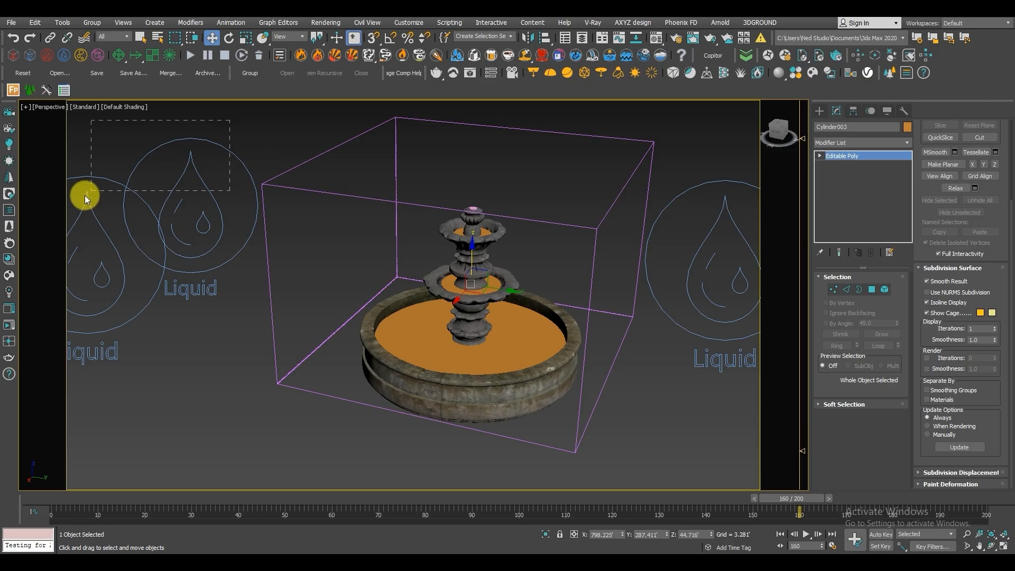
{"action": "left_click_drag", "start_coordinate": [85, 195], "coordinate": [85, 193]}
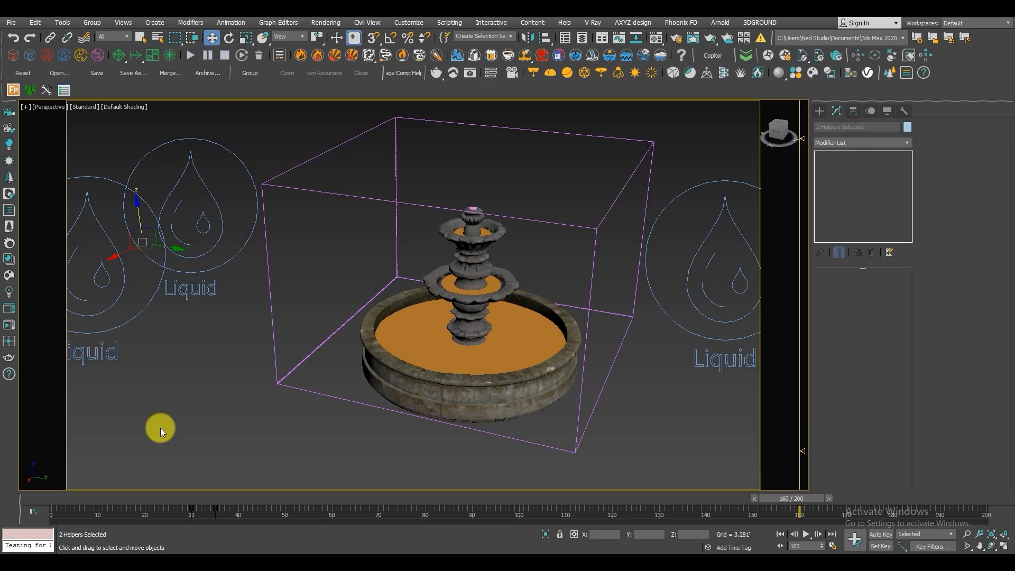
Clear the selection and return the timeline to frame 0.
{"action": "left_click", "coordinate": [332, 458]}
{"action": "left_click", "coordinate": [189, 497]}
{"action": "left_click_drag", "start_coordinate": [189, 498], "coordinate": [277, 485]}
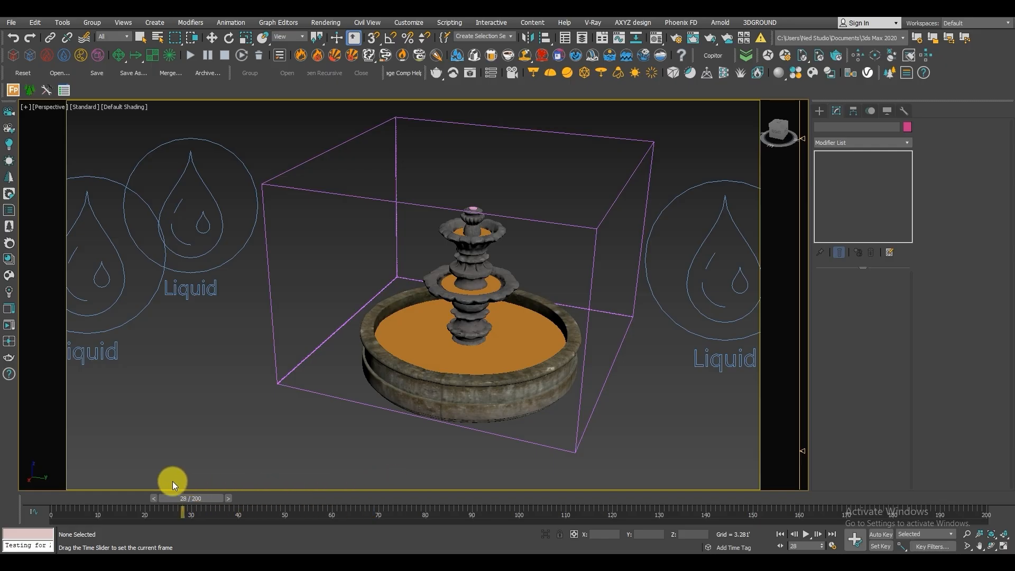
{"action": "left_click_drag", "start_coordinate": [173, 481], "coordinate": [79, 471]}
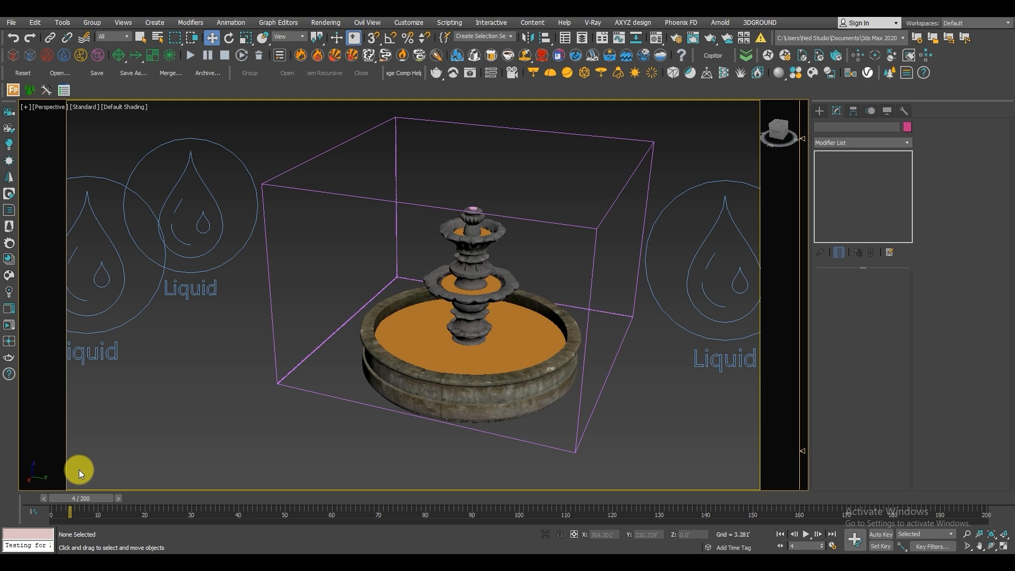
{"action": "mouse_move", "coordinate": [493, 347]}
{"action": "middle_mouse_down"}
{"action": "mouse_move", "coordinate": [479, 341]}
{"action": "mouse_move", "coordinate": [494, 340]}
{"action": "middle_mouse_up"}
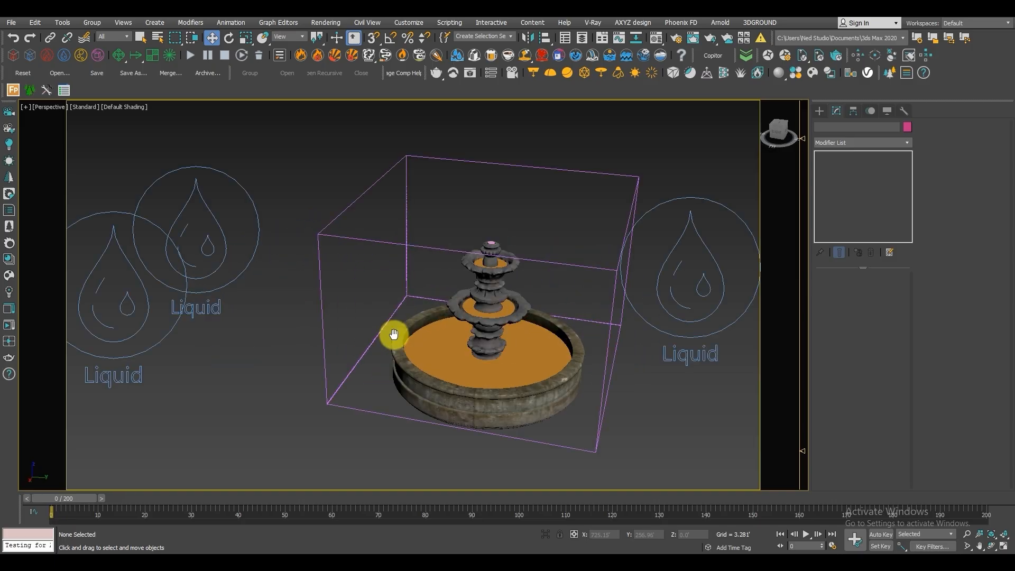